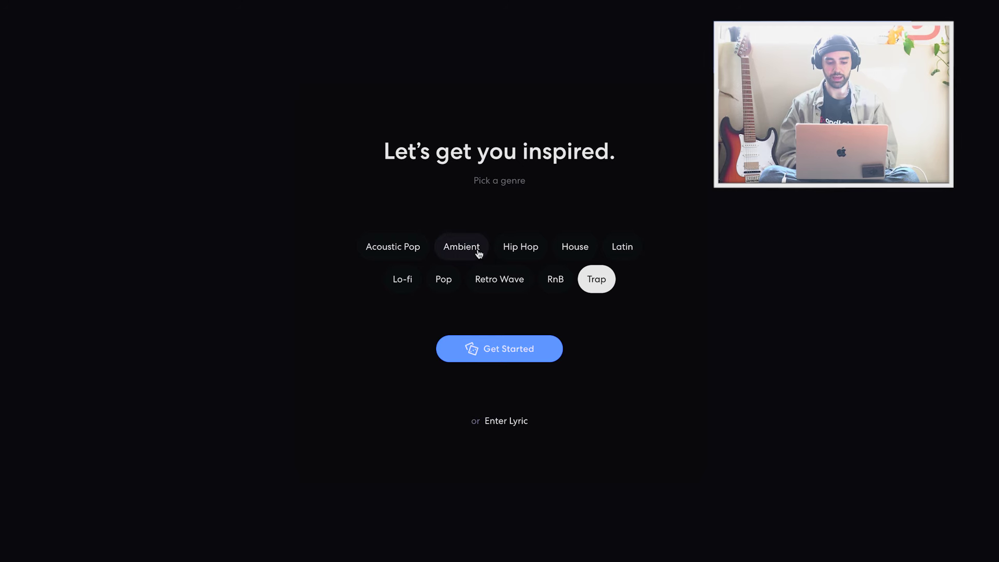
# - Pick the Lo-fi genre, generate song ideas, and play the first idea before pausing it
pyautogui.click(403, 280)
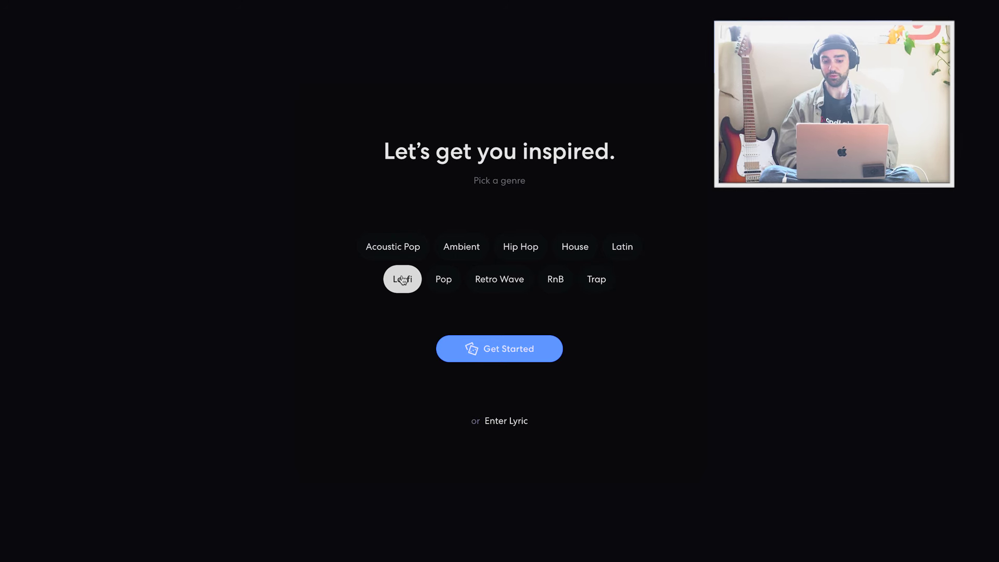
pyautogui.click(505, 354)
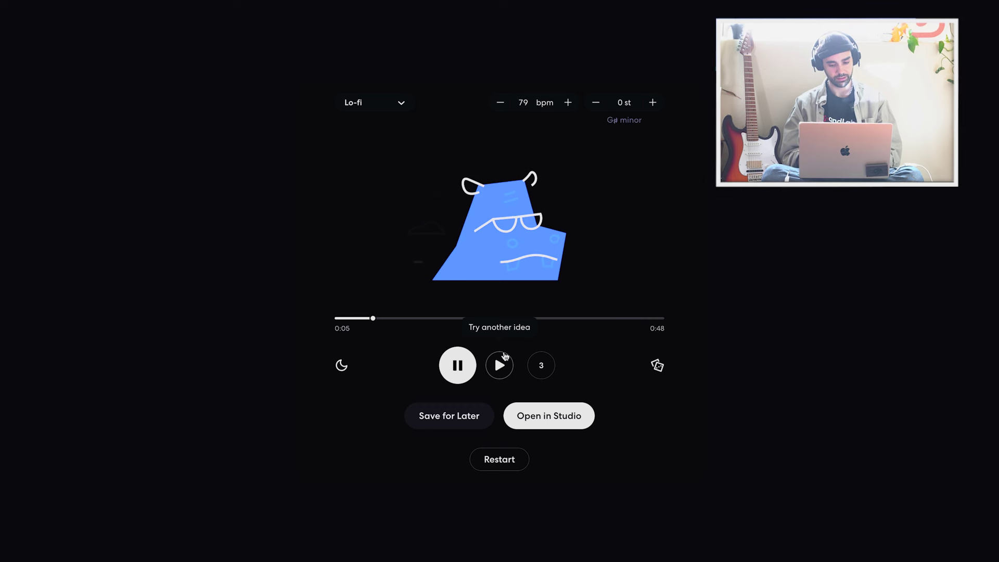
pyautogui.click(457, 367)
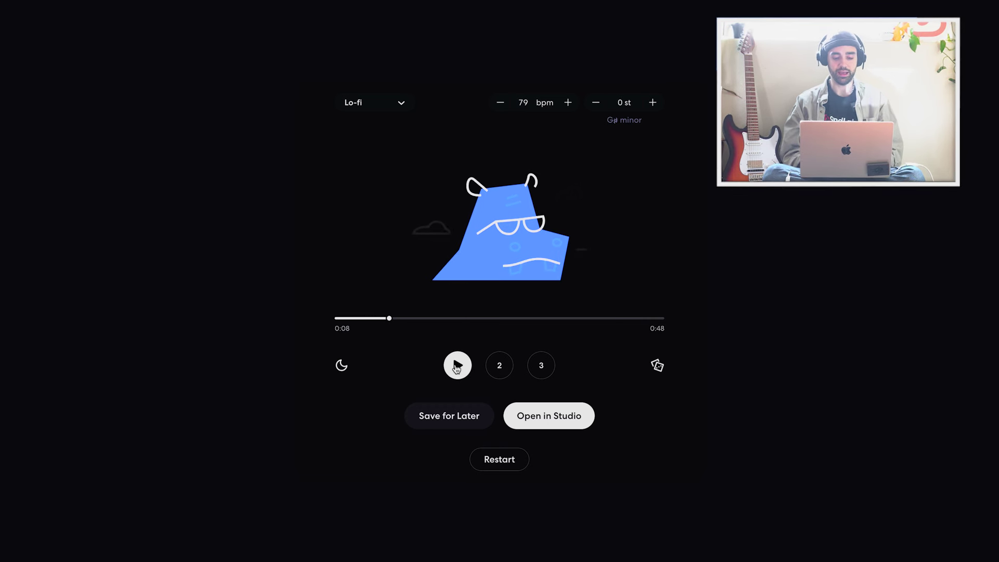
# - Listen to the second and third song ideas and compare them with the first one
pyautogui.click(500, 368)
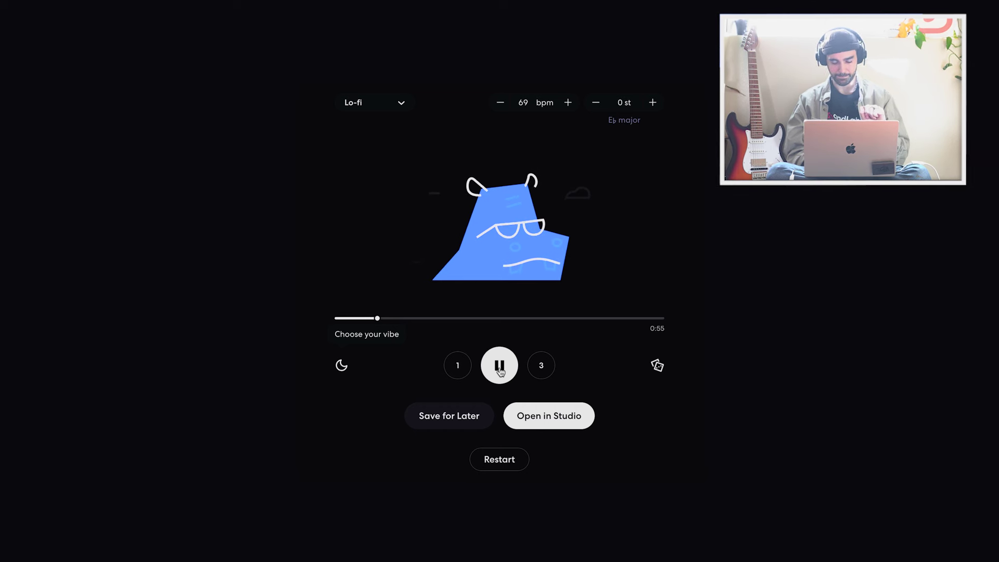
pyautogui.click(544, 367)
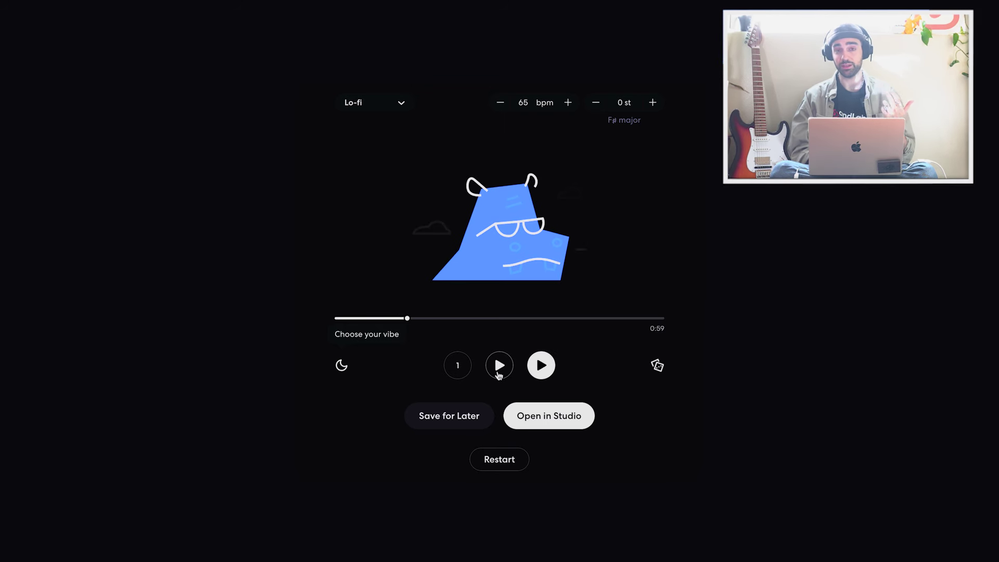
pyautogui.click(499, 365)
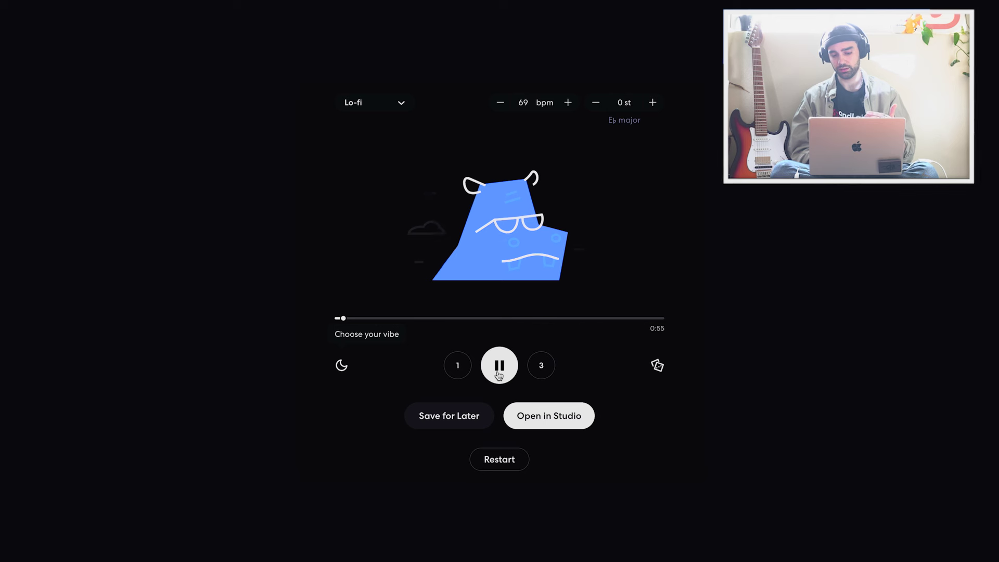
pyautogui.click(499, 370)
pyautogui.click(457, 371)
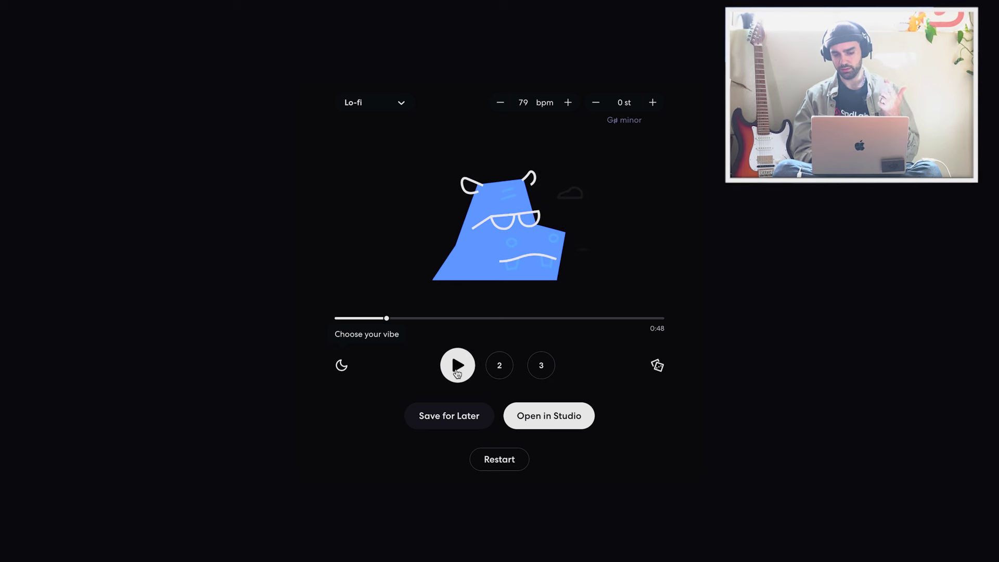
# - Choose the second song idea and set its tempo to 75 bpm
pyautogui.click(495, 367)
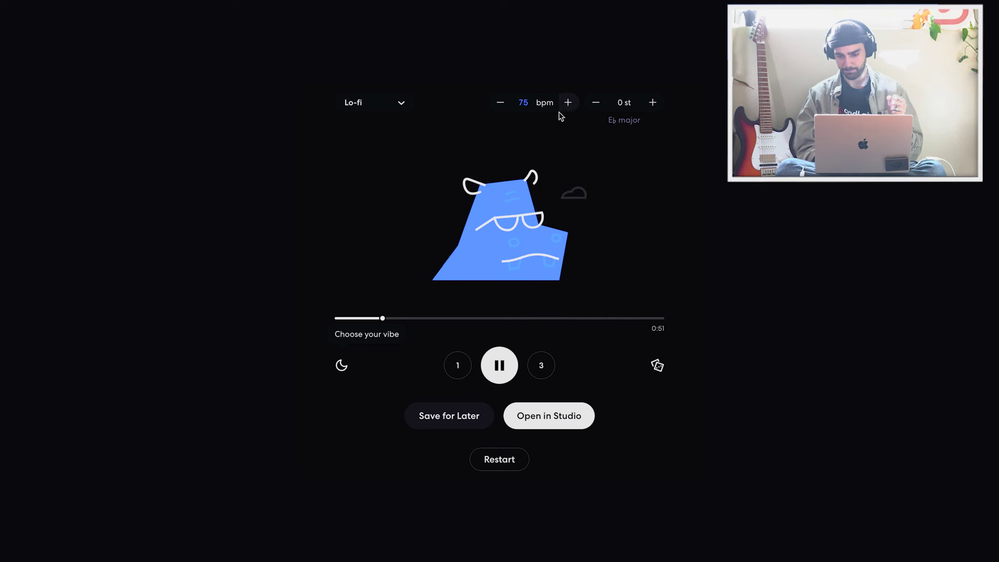
pyautogui.click(499, 367)
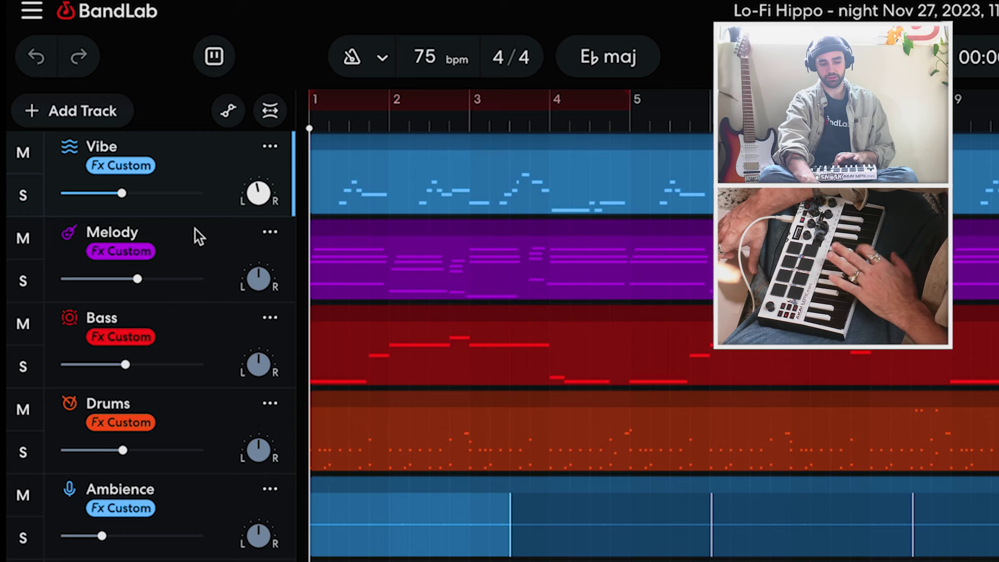
# - Go through the Melody, Bass and Drums tracks to see what each one contains
pyautogui.click(192, 248)
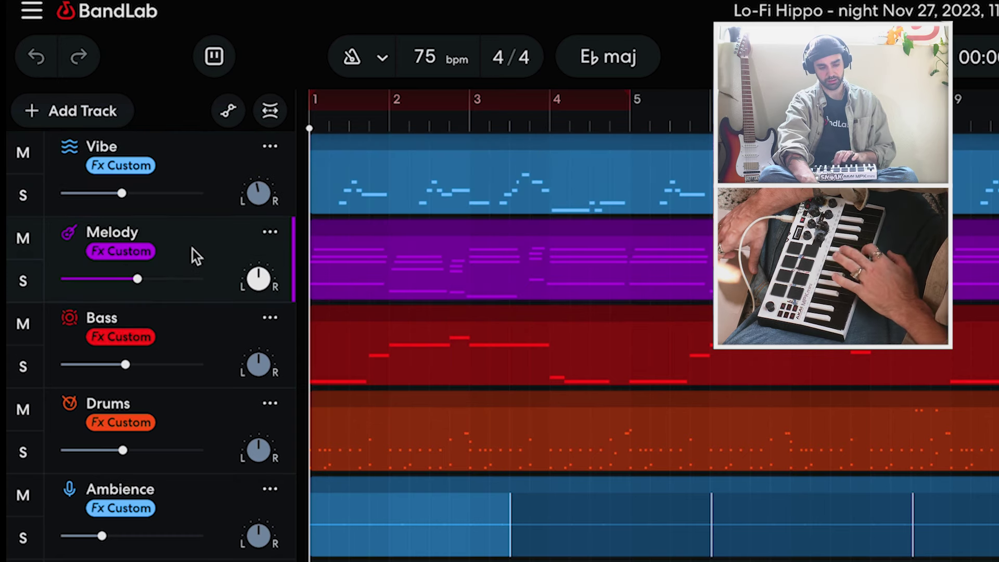
pyautogui.click(207, 343)
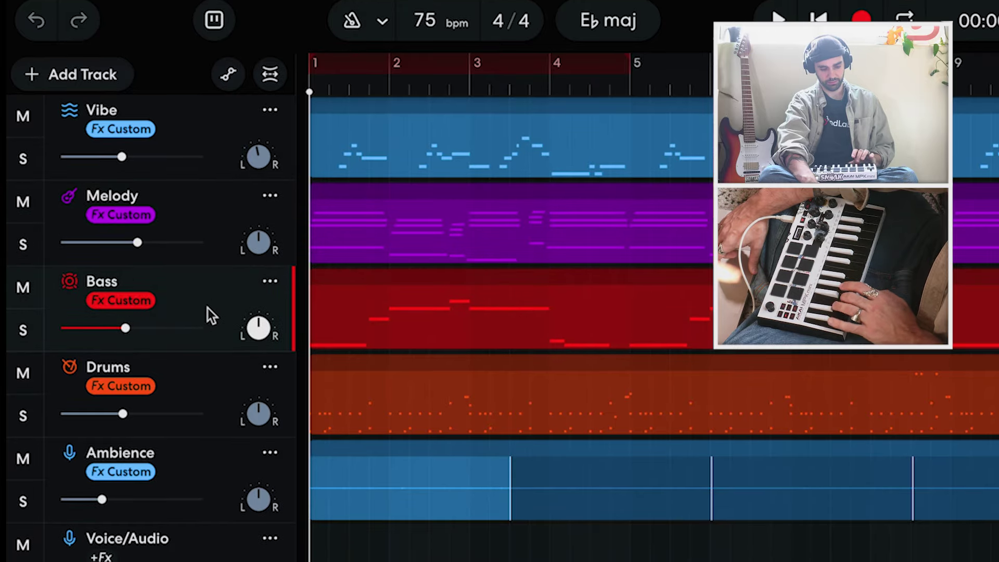
pyautogui.click(196, 388)
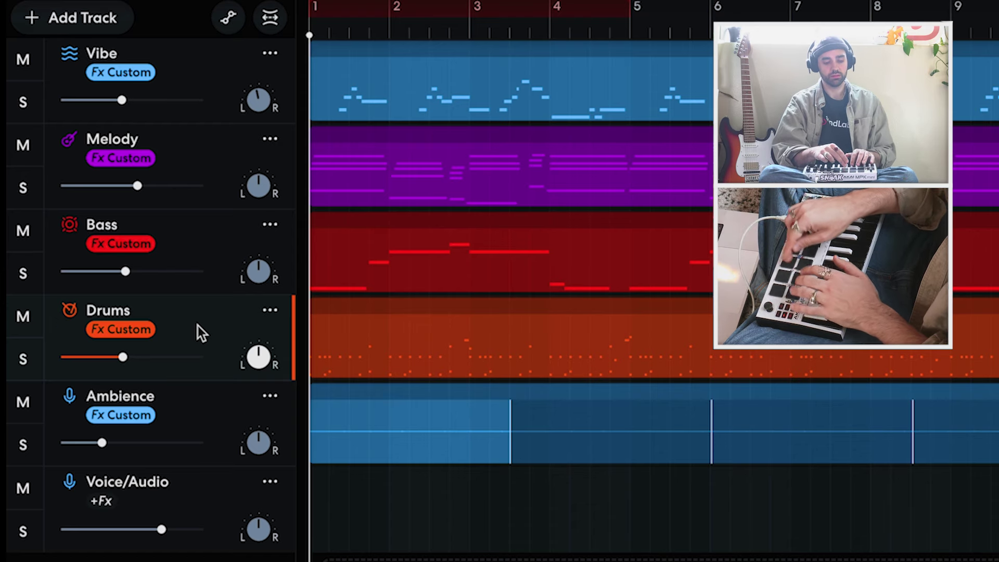
# - Select the Ambience track and listen to it soloed, then turn its solo off
pyautogui.click(316, 421)
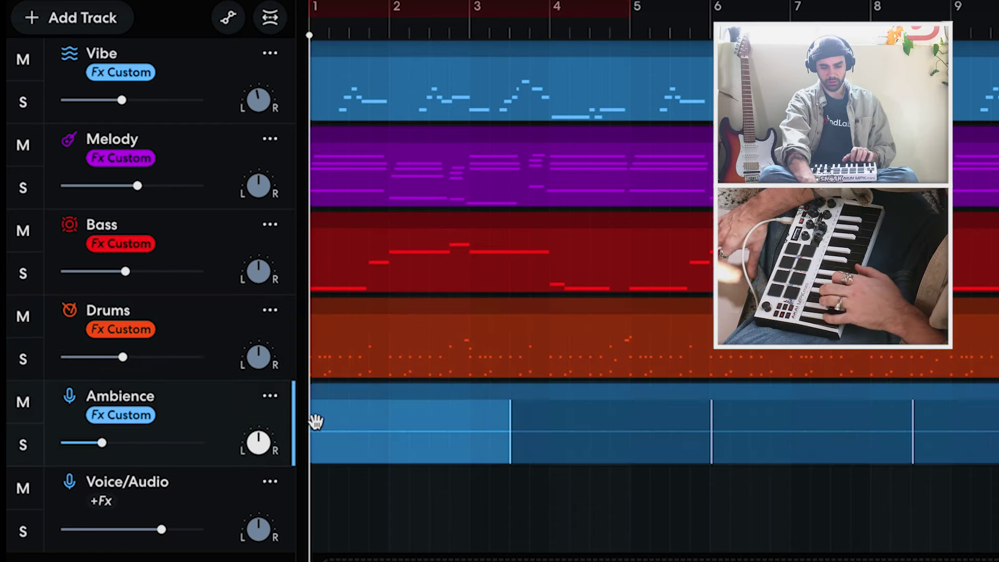
pyautogui.click(23, 445)
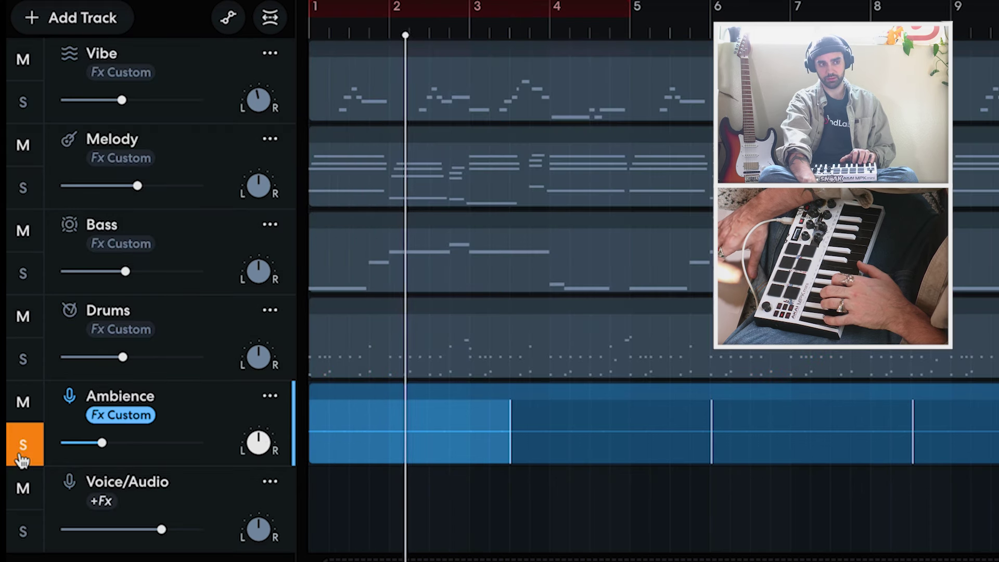
pyautogui.click(23, 452)
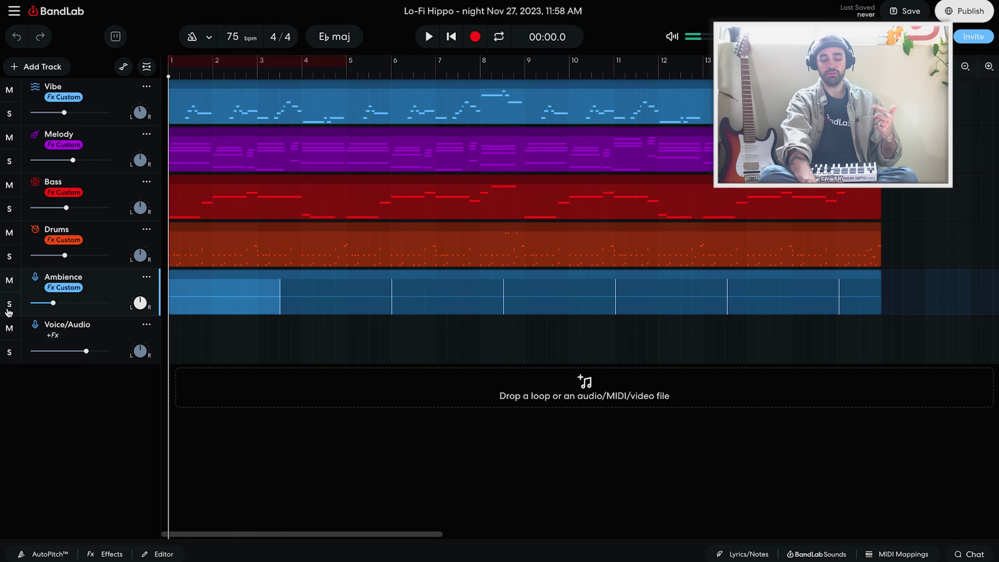
# - Delete the Vibe, Melody, Bass and Drums regions, keeping only the Ambience region, and play back what remains
pyautogui.moveTo(918, 100); pyautogui.dragTo(407, 319)
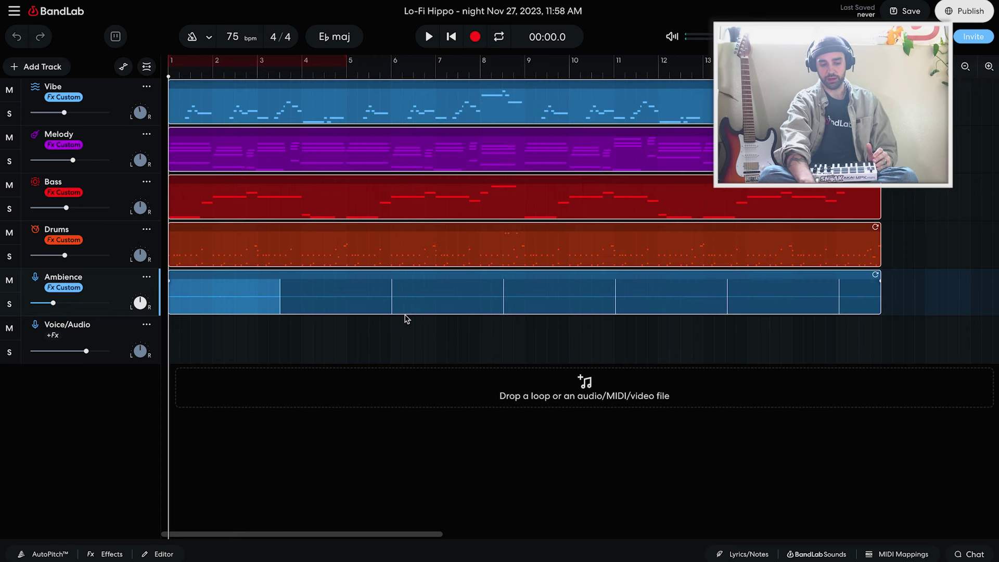
pyautogui.keyDown('shift'); pyautogui.click(475, 310); pyautogui.keyUp('shift')
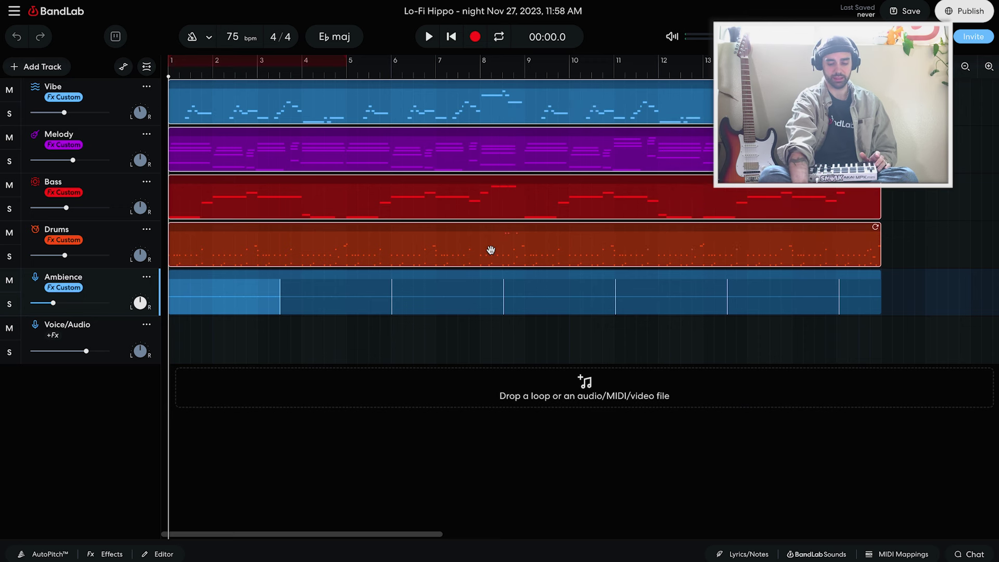
pyautogui.press('Delete')
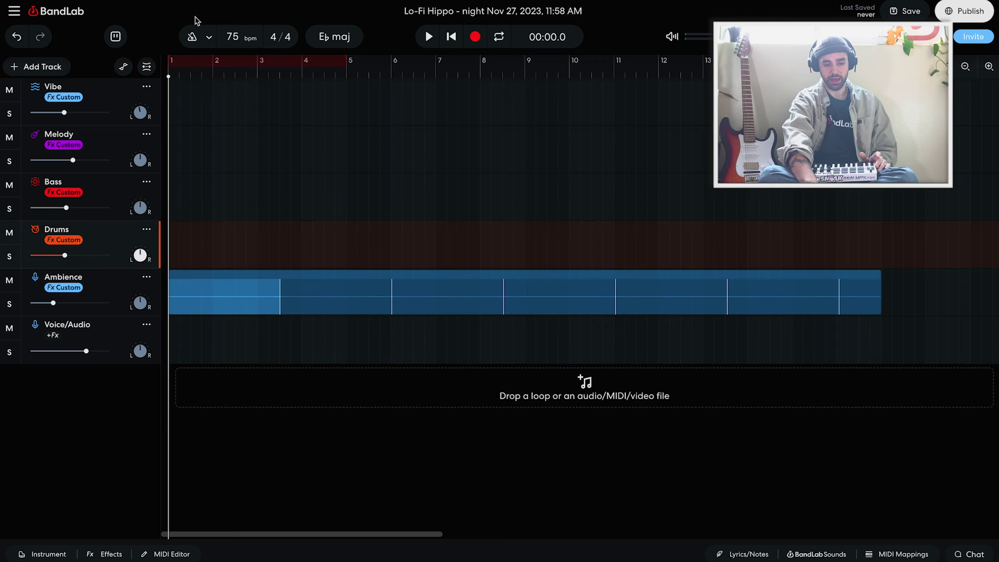
pyautogui.click(429, 36)
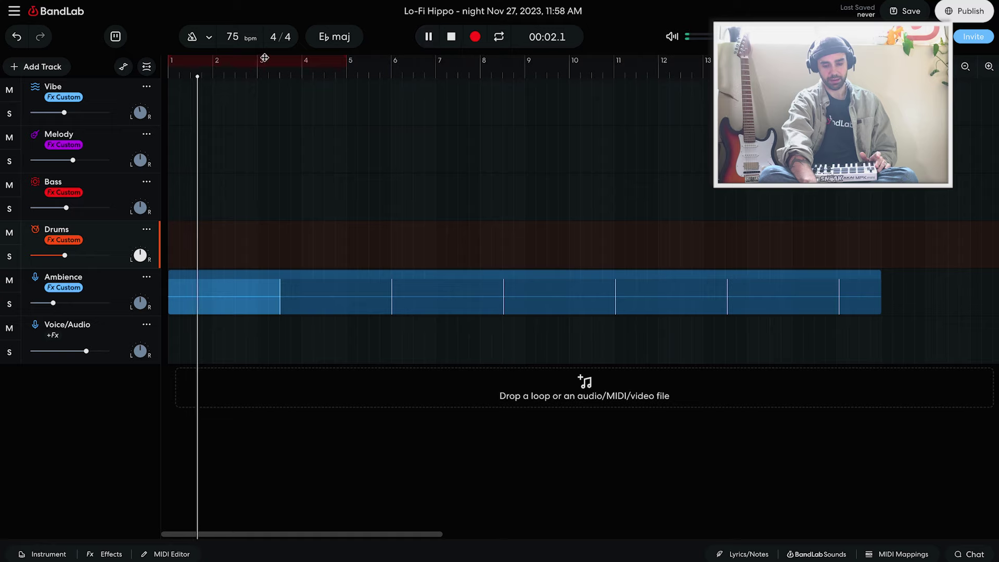
pyautogui.press('space')
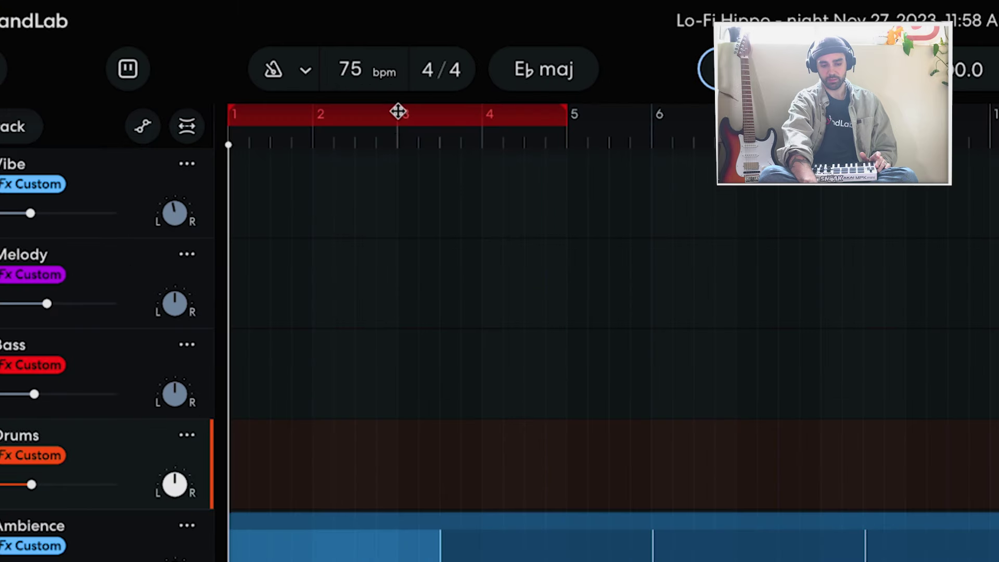
# - Set the playback loop to cover the first four bars and turn on the metronome
pyautogui.moveTo(561, 115)
pyautogui.mouseDown()
pyautogui.moveTo(283, 116)
pyautogui.moveTo(588, 112)
pyautogui.moveTo(568, 113)
pyautogui.mouseUp()
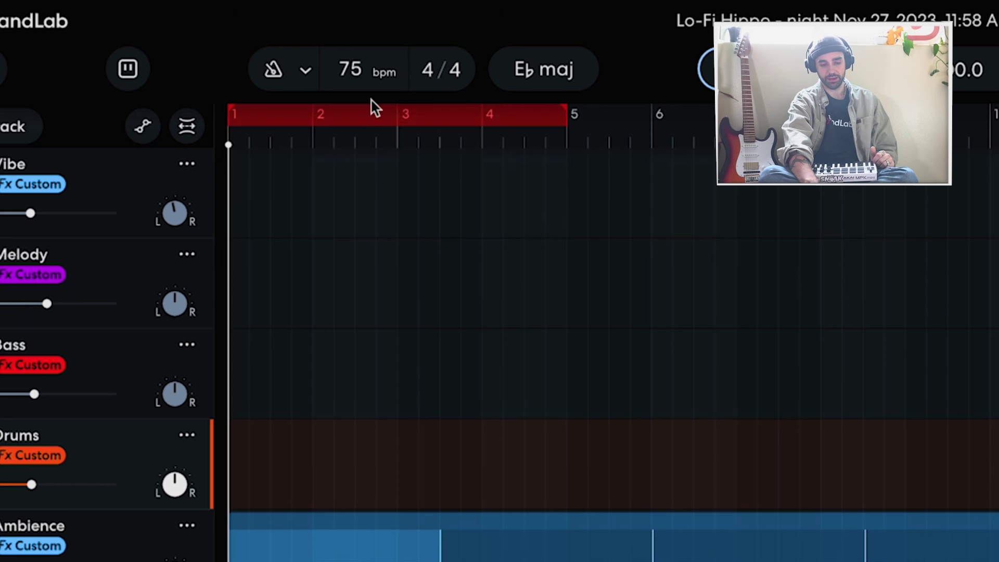
pyautogui.moveTo(564, 112); pyautogui.dragTo(704, 108)
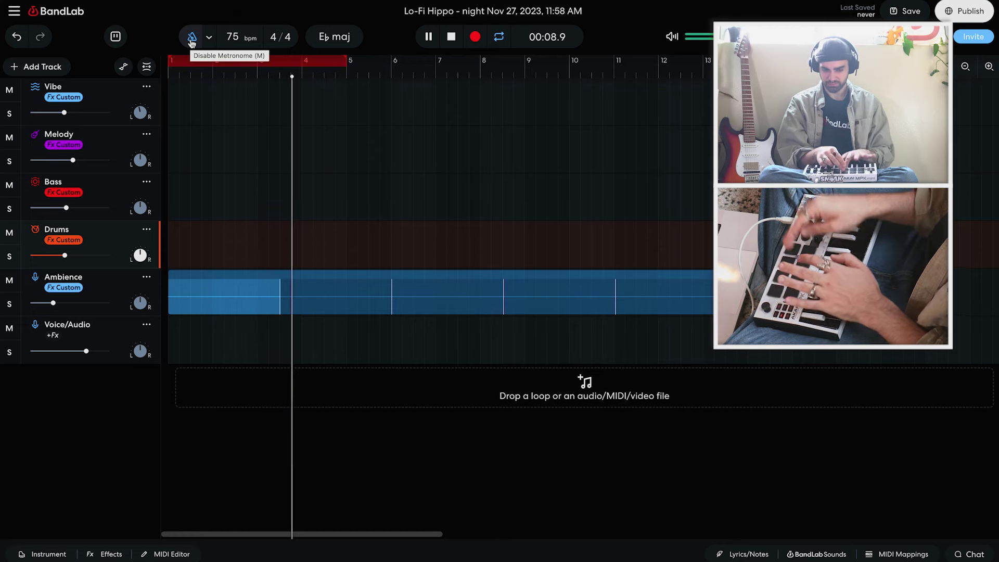
pyautogui.click(452, 36)
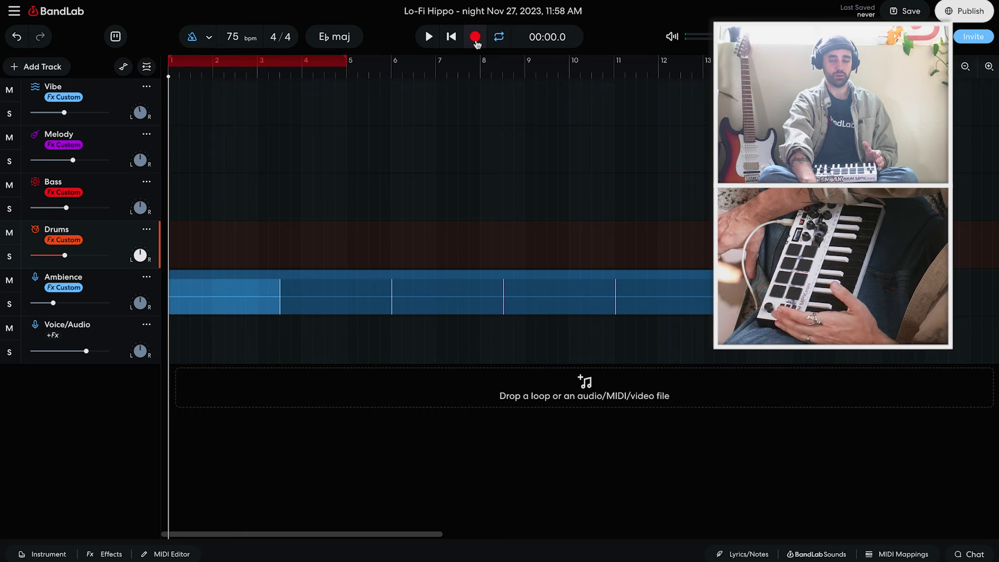
# - Record a four-bar drum pattern on the Drums track, and stop playback once recording is finished
pyautogui.click(475, 36)
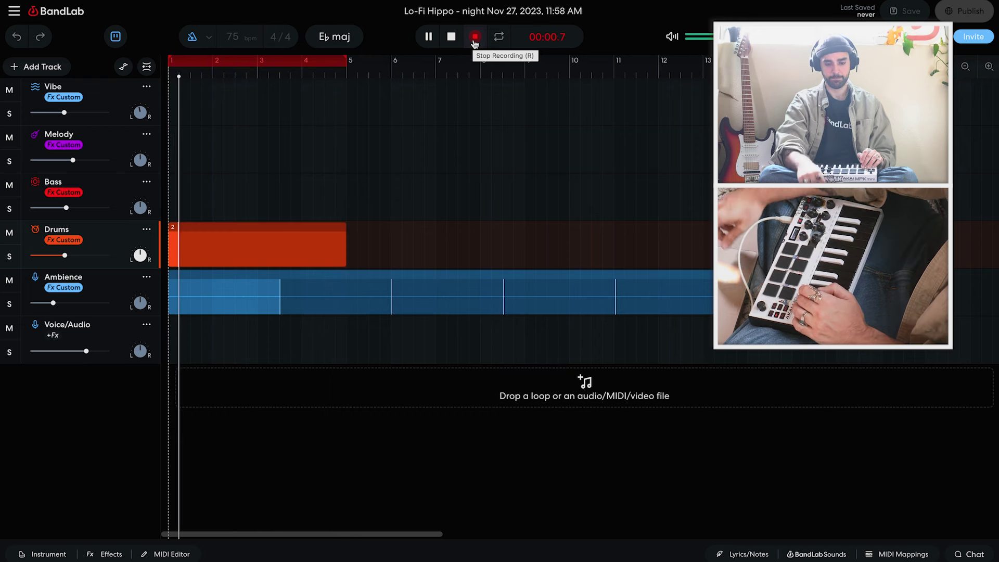
pyautogui.click(475, 42)
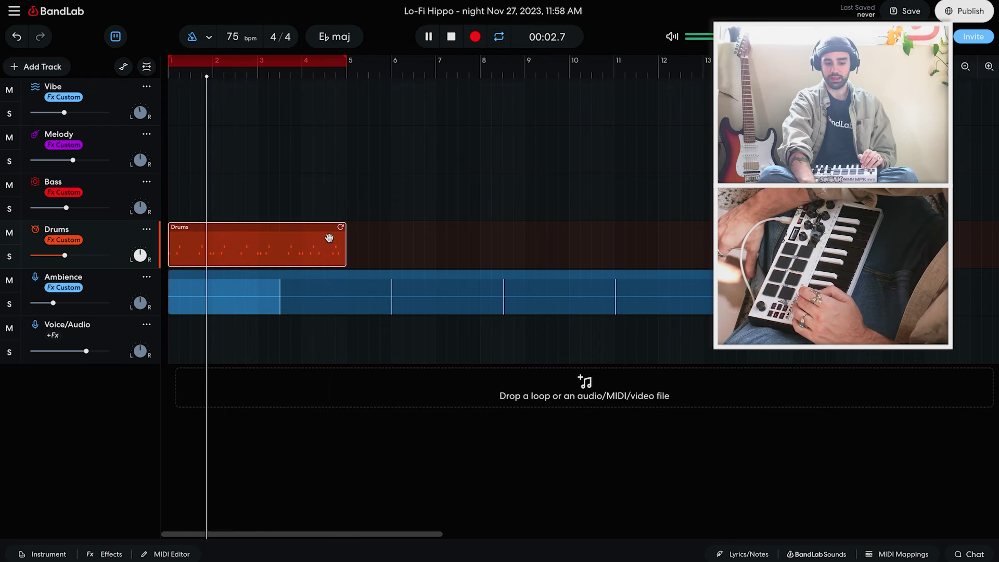
pyautogui.press('space')
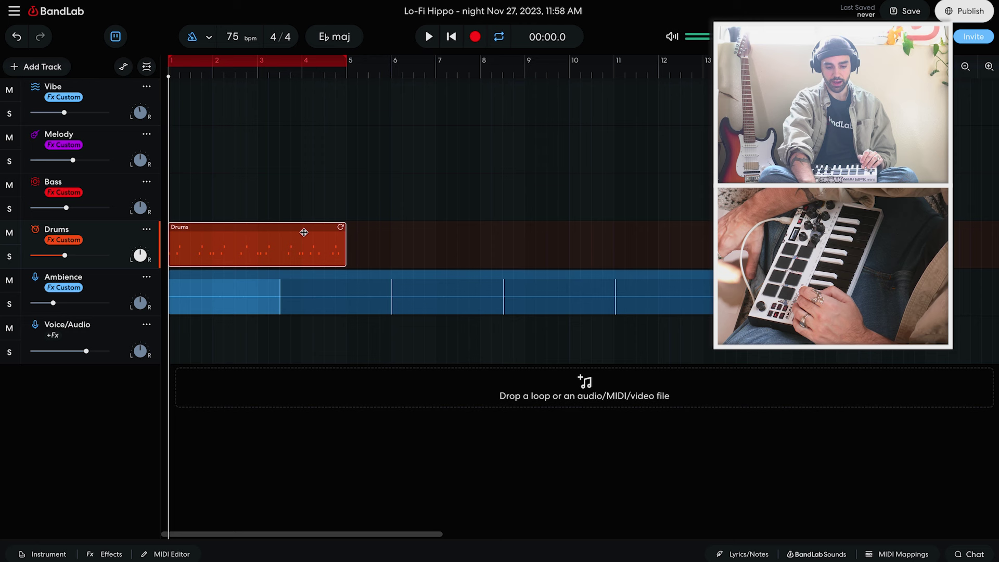
# - Open the recorded Drums region for note editing and select all of its notes
pyautogui.doubleClick(304, 232)
pyautogui.scroll(-3, 354, 443)
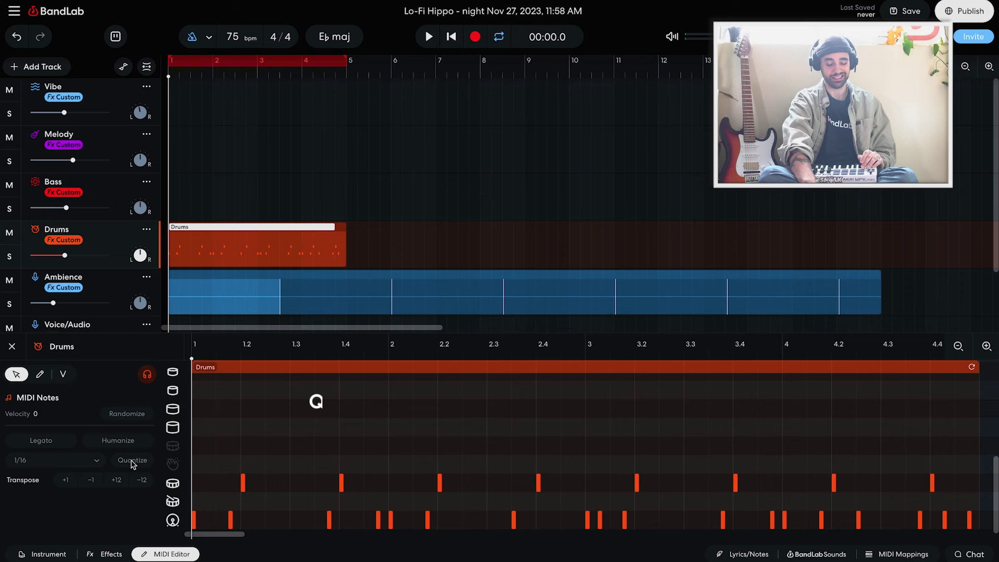
pyautogui.moveTo(971, 418); pyautogui.dragTo(183, 533)
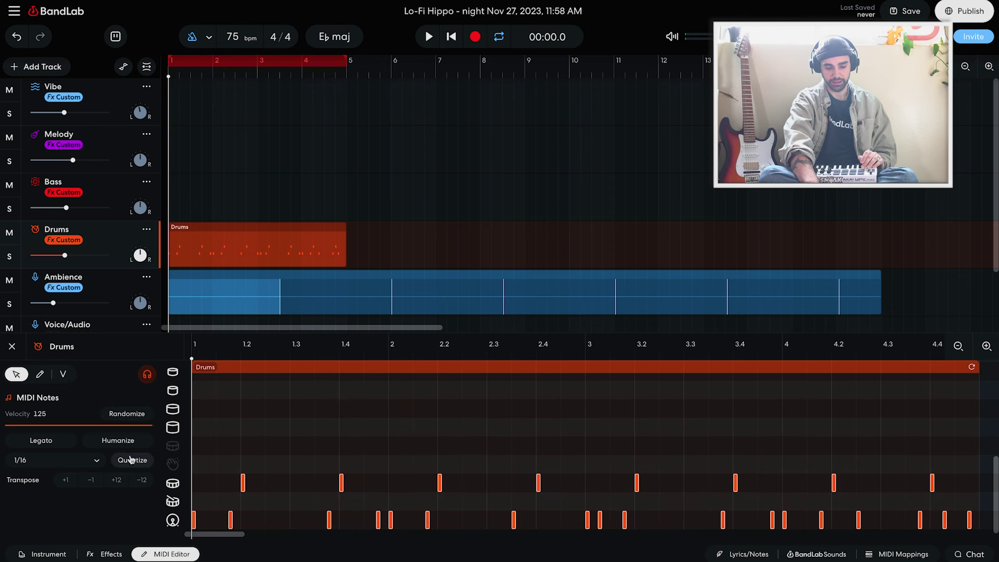
# - Try quantizing the selected drum notes to 1/8, and undo the quantization
pyautogui.click(97, 460)
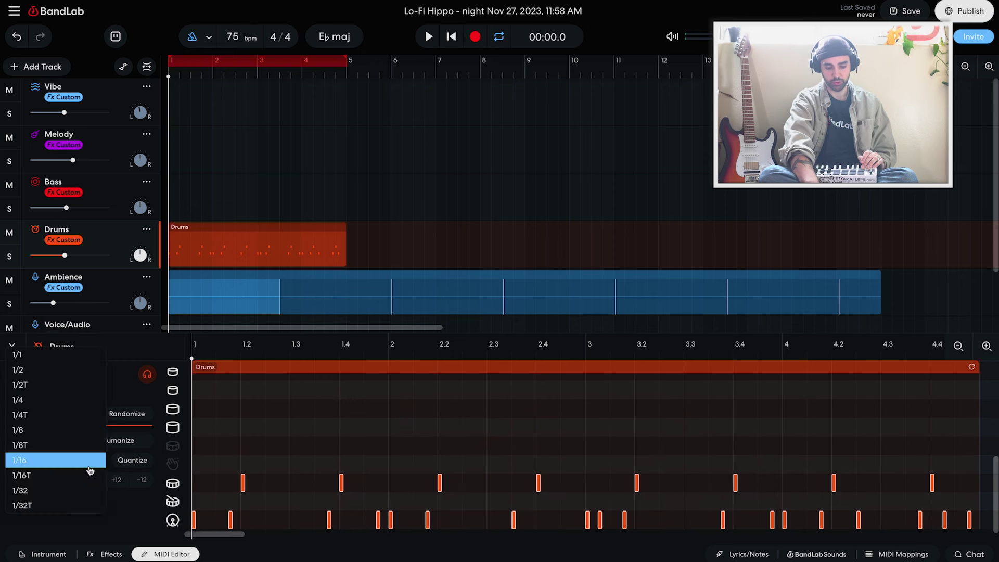
pyautogui.click(86, 432)
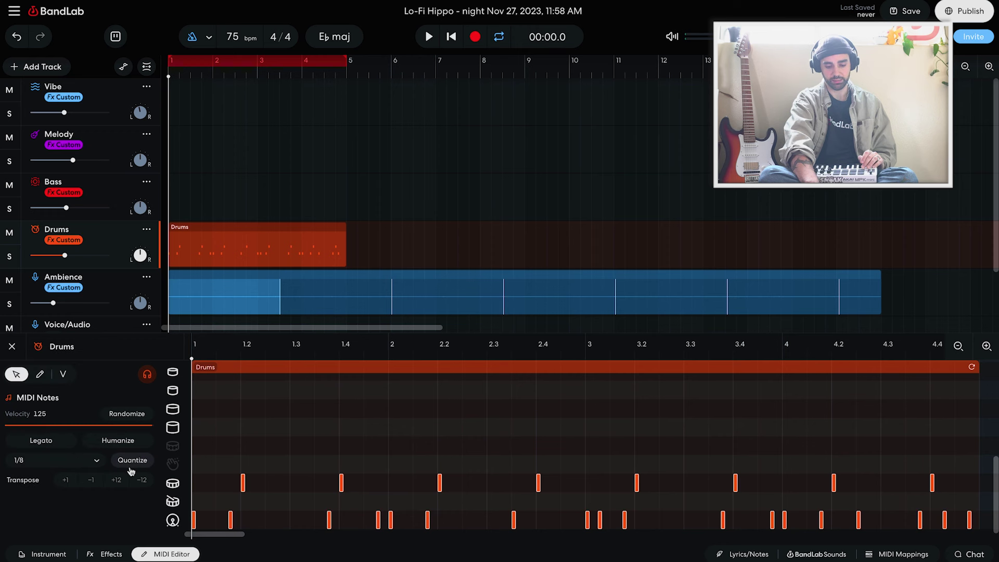
pyautogui.click(131, 461)
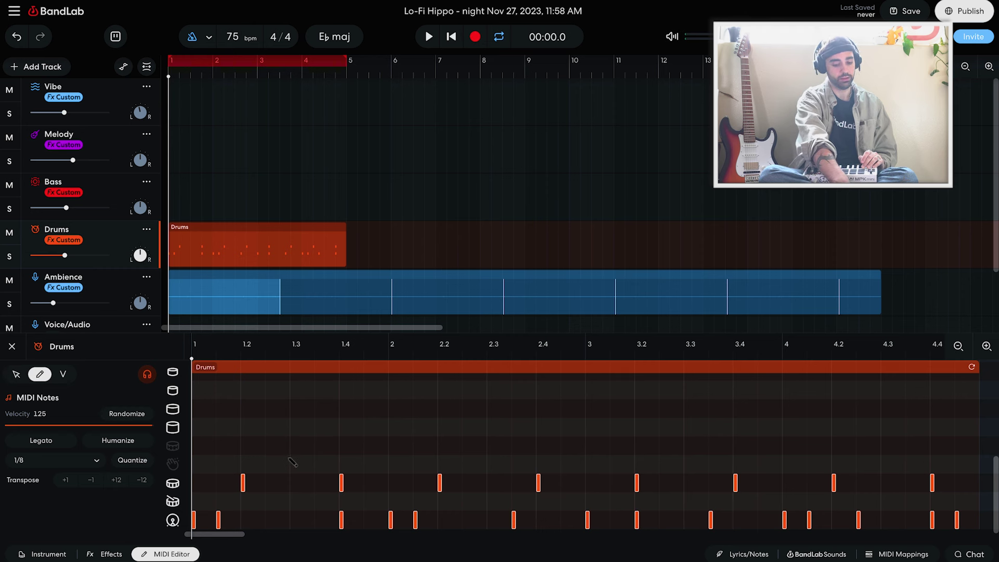
pyautogui.hotkey('ctrl', 'z')
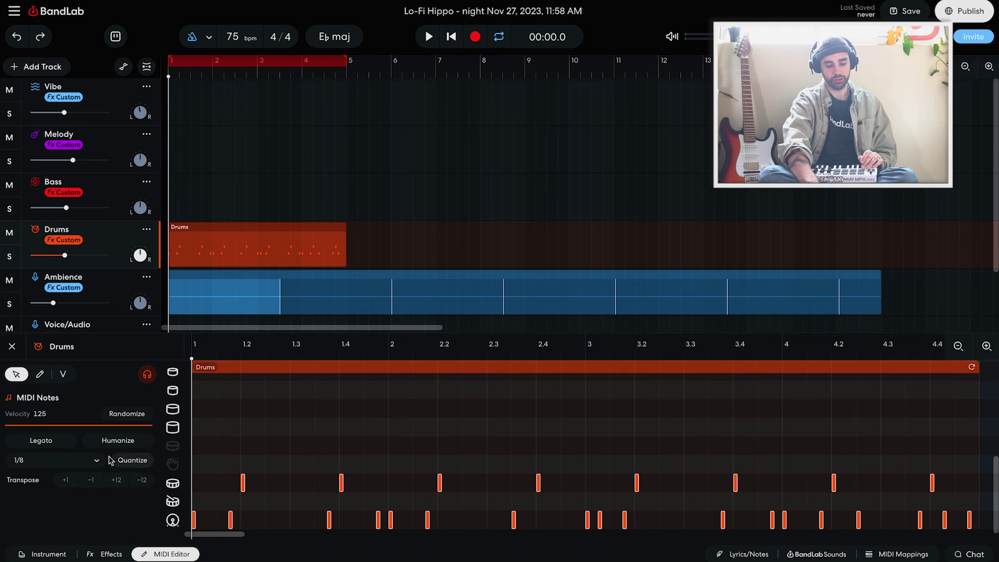
# - Set the quantize value to 1/16, humanize the selected drum notes, and play back the pattern
pyautogui.click(98, 460)
pyautogui.click(73, 489)
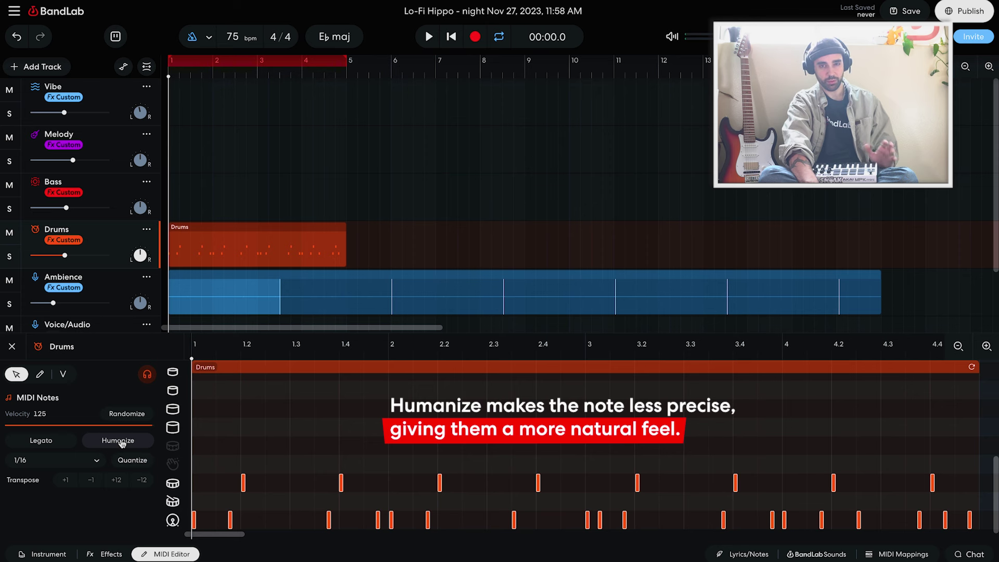
pyautogui.press('space')
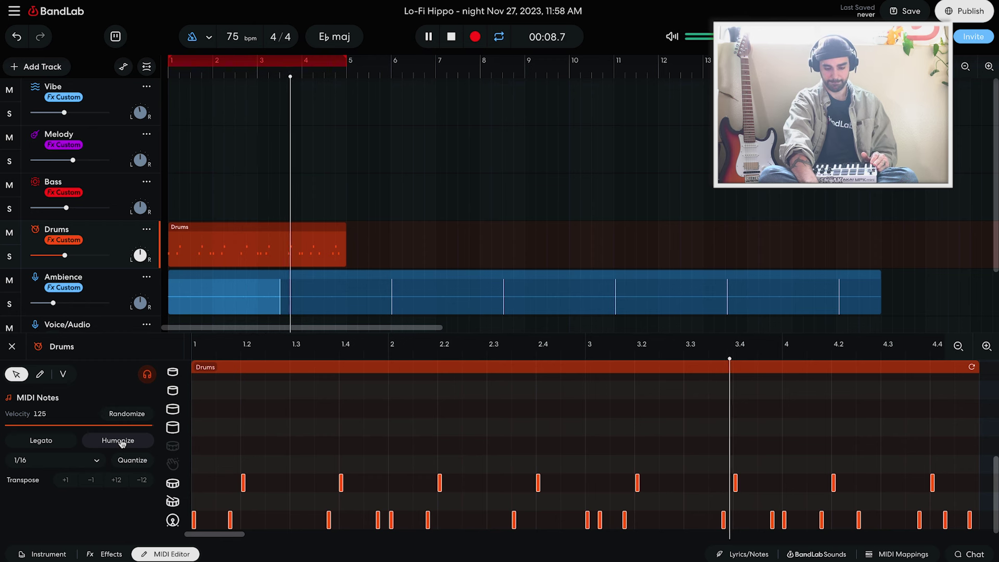
pyautogui.press('space')
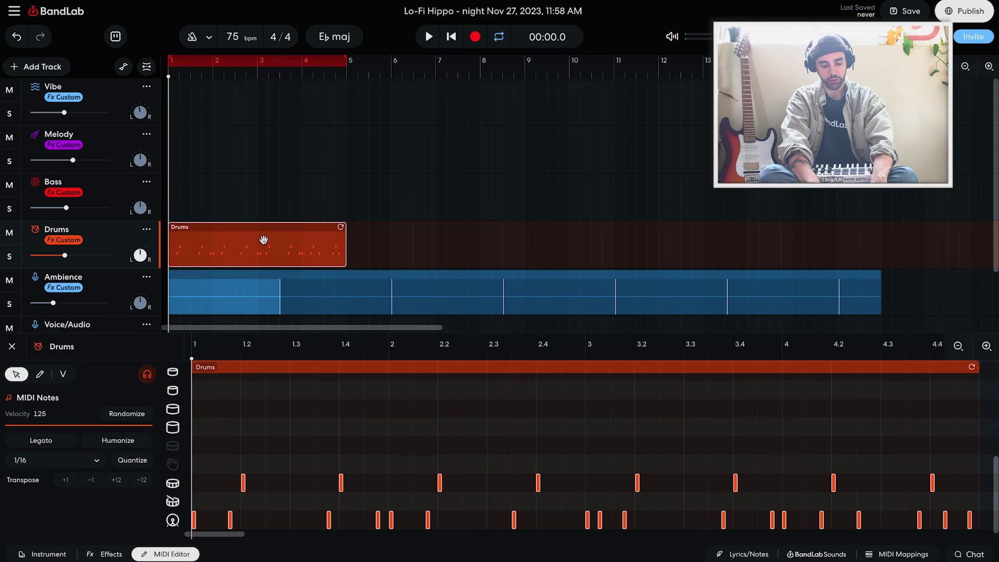
# - Copy the four-bar Drums region to bar 5 and move the loop range over the copy, covering bars 5 to 8
pyautogui.moveTo(263, 240); pyautogui.dragTo(443, 240)
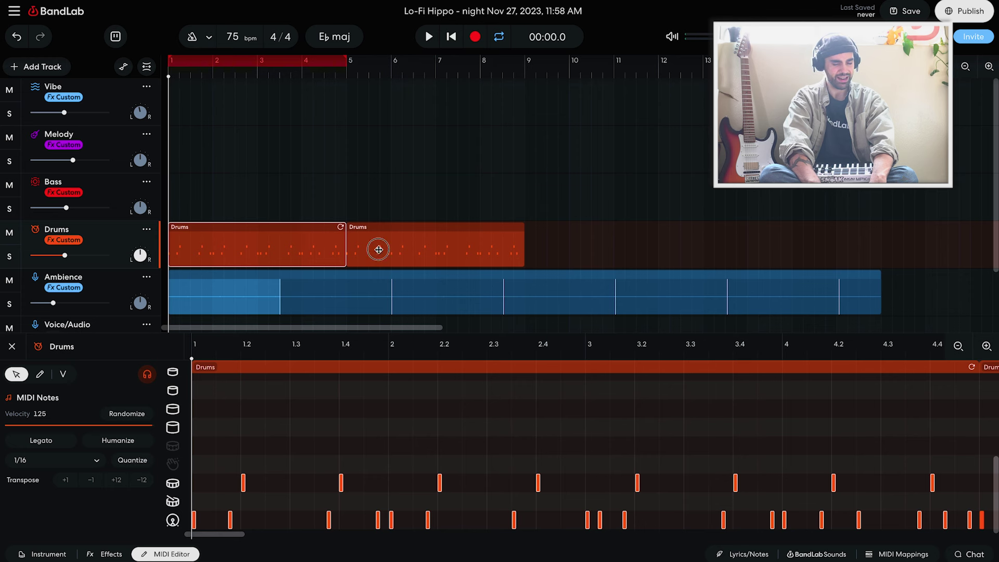
pyautogui.click(304, 253)
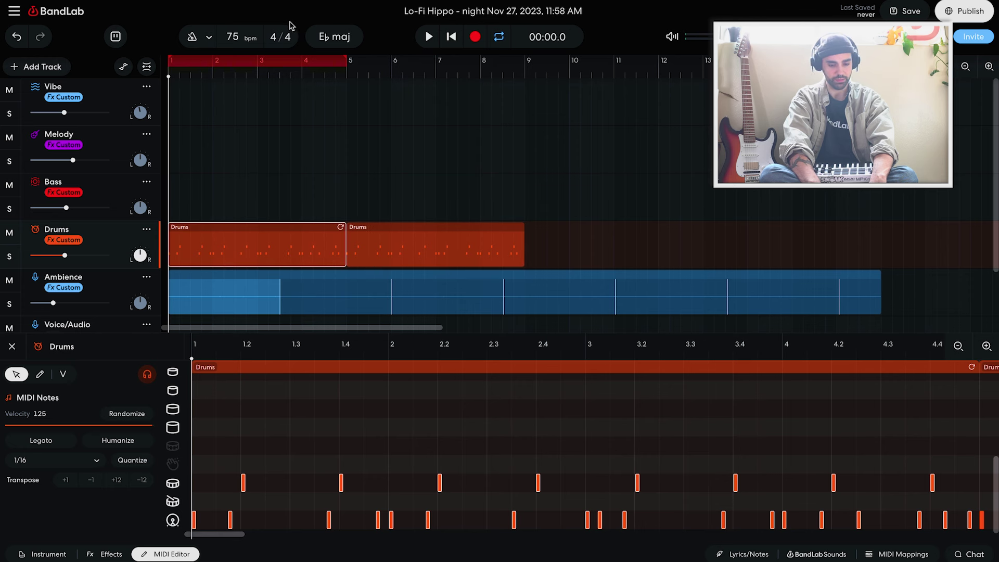
pyautogui.moveTo(279, 61); pyautogui.dragTo(421, 60)
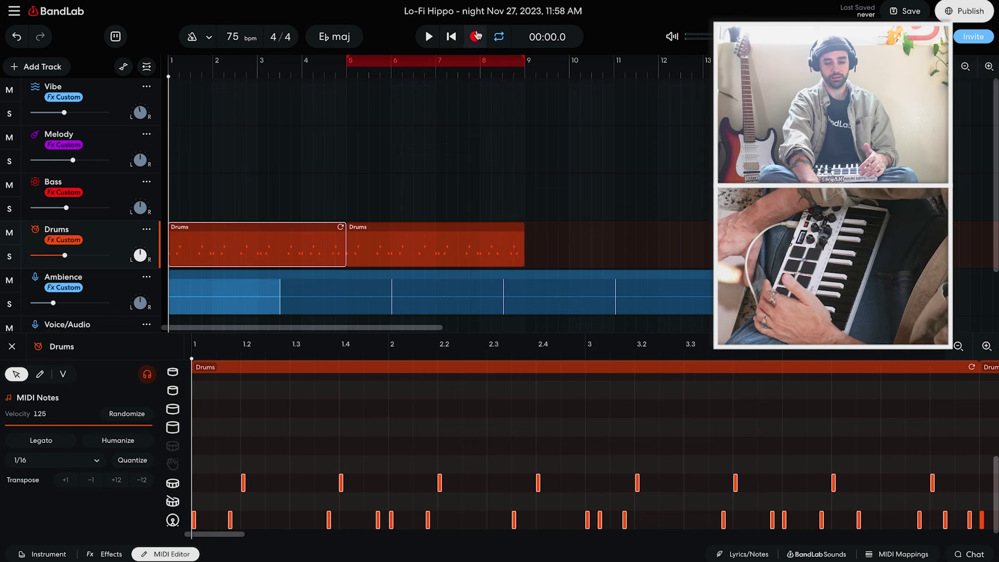
# - Place the playhead at bar 5, record a four-bar hi-hat layer over the copied Drums region, and stop playback
pyautogui.click(352, 79)
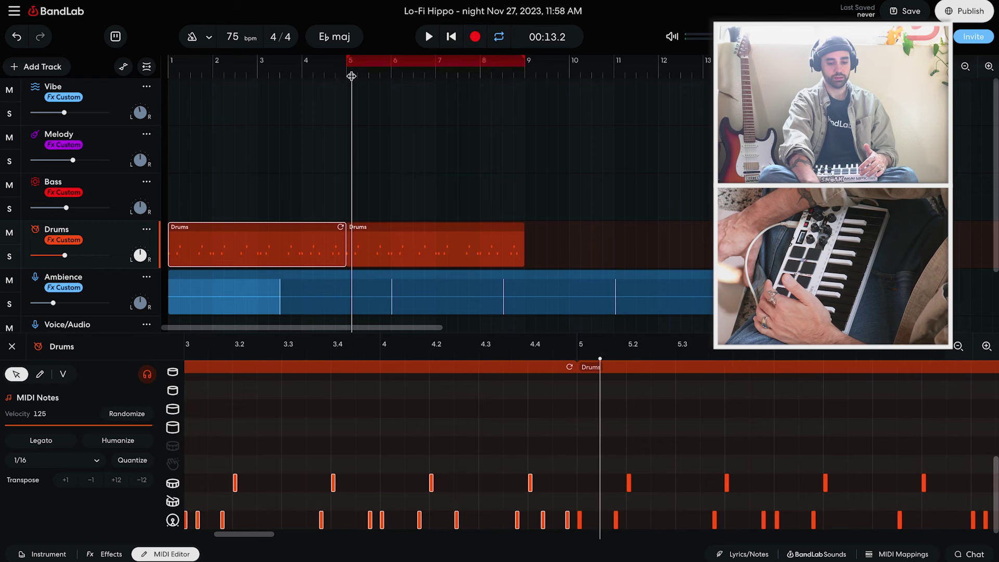
pyautogui.moveTo(352, 76); pyautogui.dragTo(347, 75)
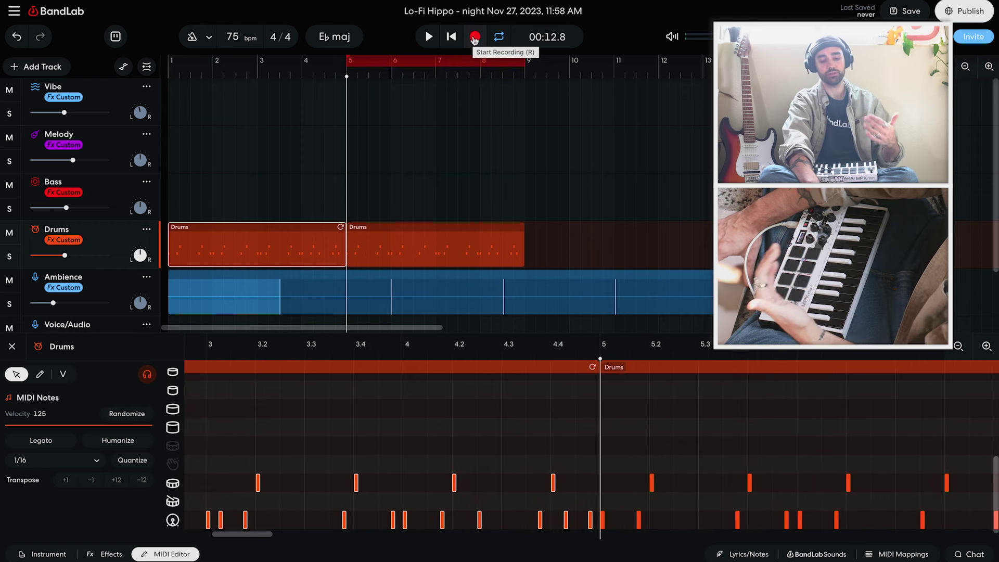
pyautogui.click(475, 37)
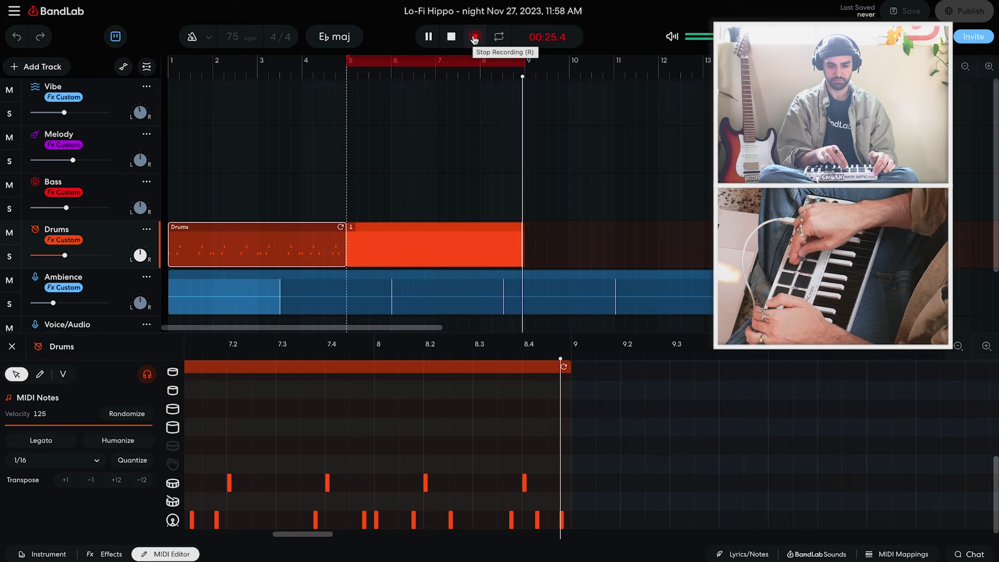
pyautogui.click(475, 38)
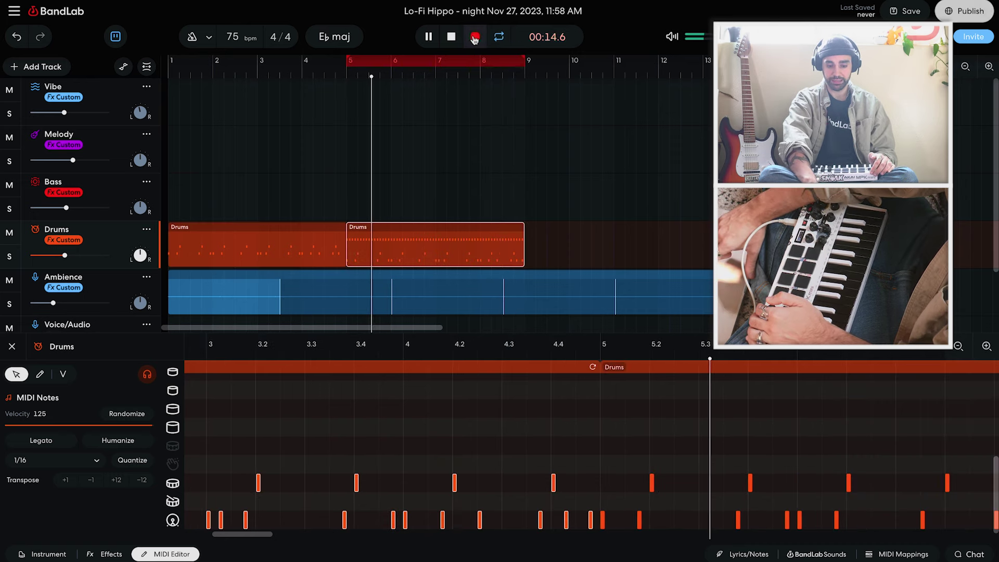
pyautogui.press('space')
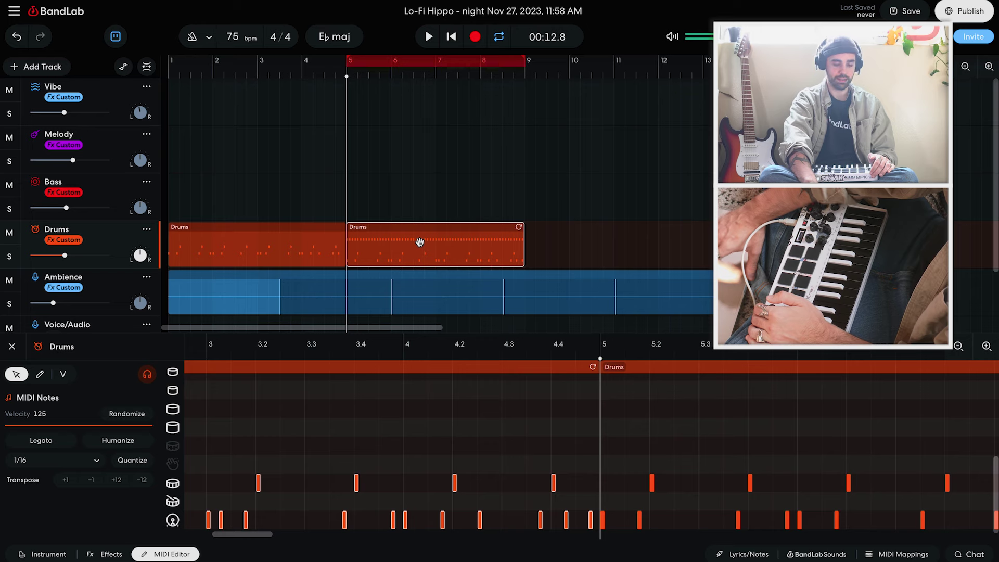
# - Play back the second Drums region and examine its hi-hat, snare and kick notes in the note editor
pyautogui.hscroll(-5, 476, 446)
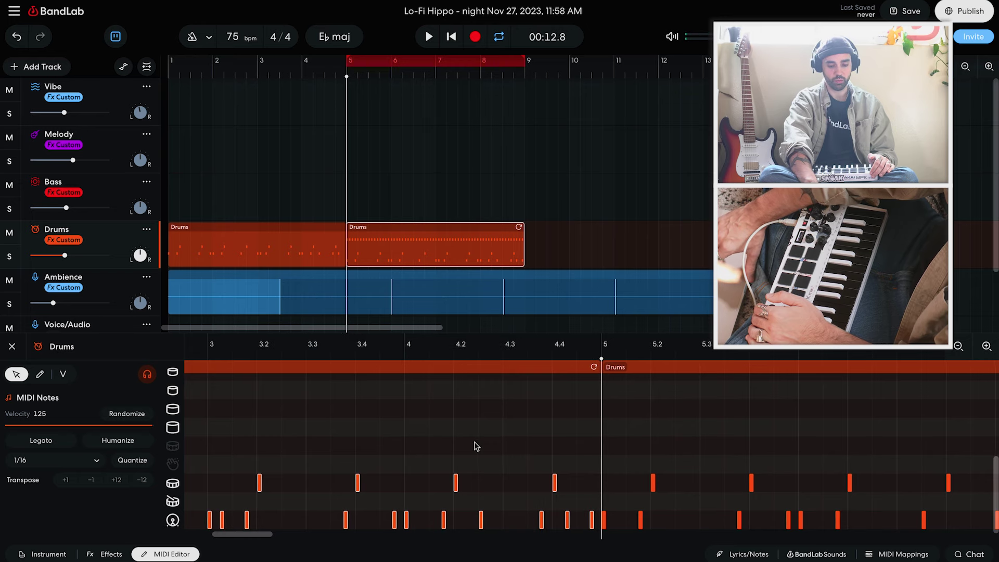
pyautogui.hscroll(10, 474, 446)
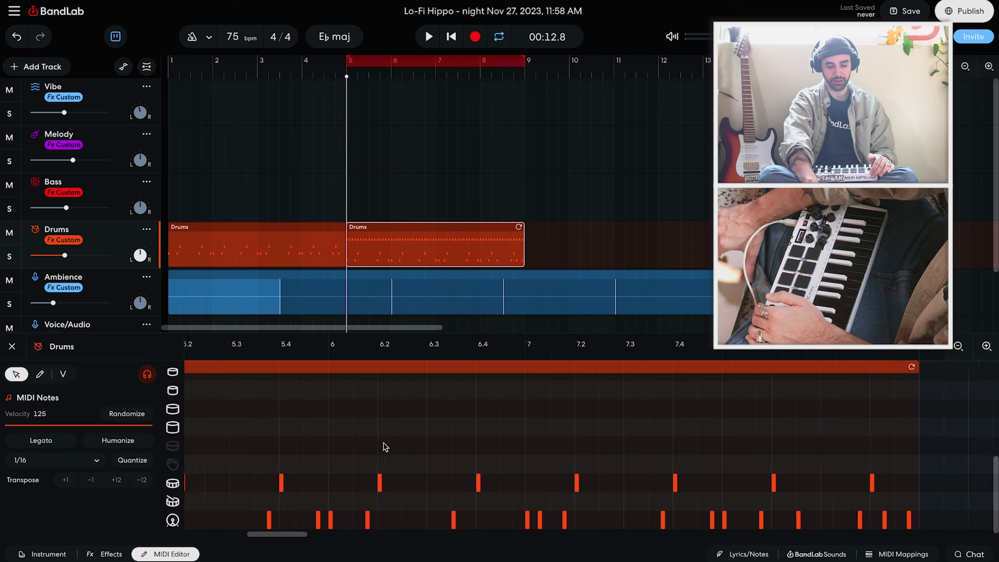
pyautogui.click(49, 442)
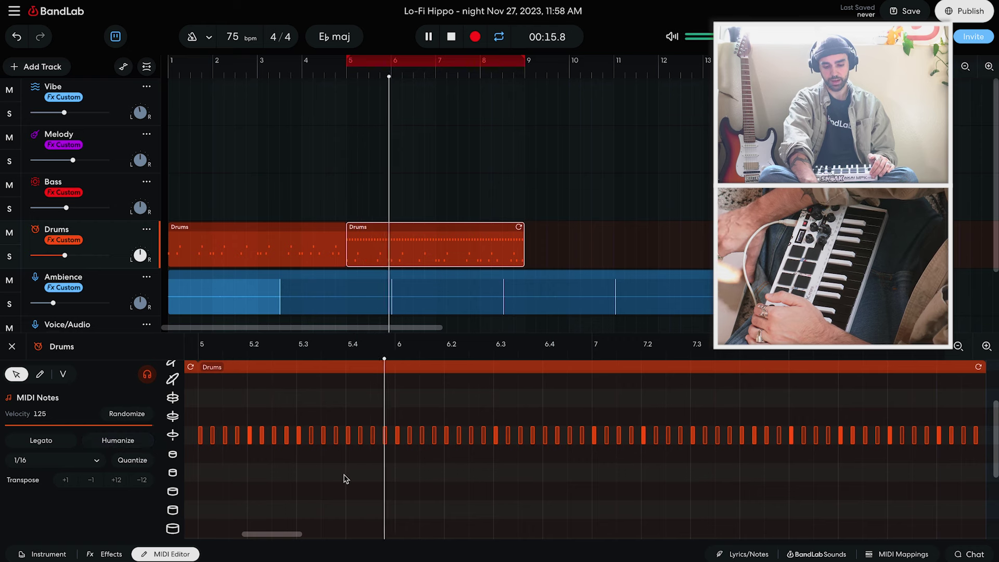
pyautogui.scroll(-2, 346, 479)
pyautogui.scroll(-3, 346, 478)
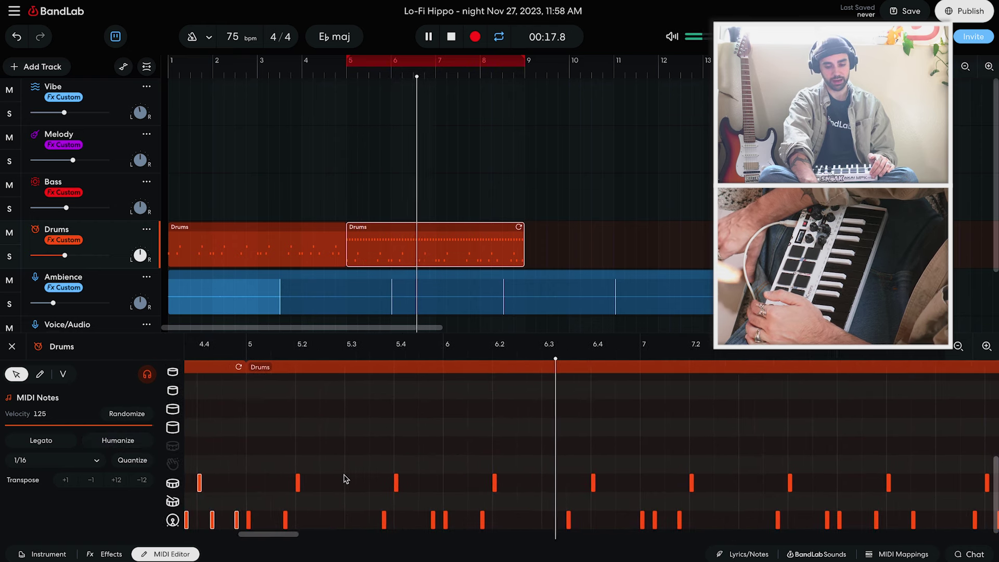
pyautogui.press('space')
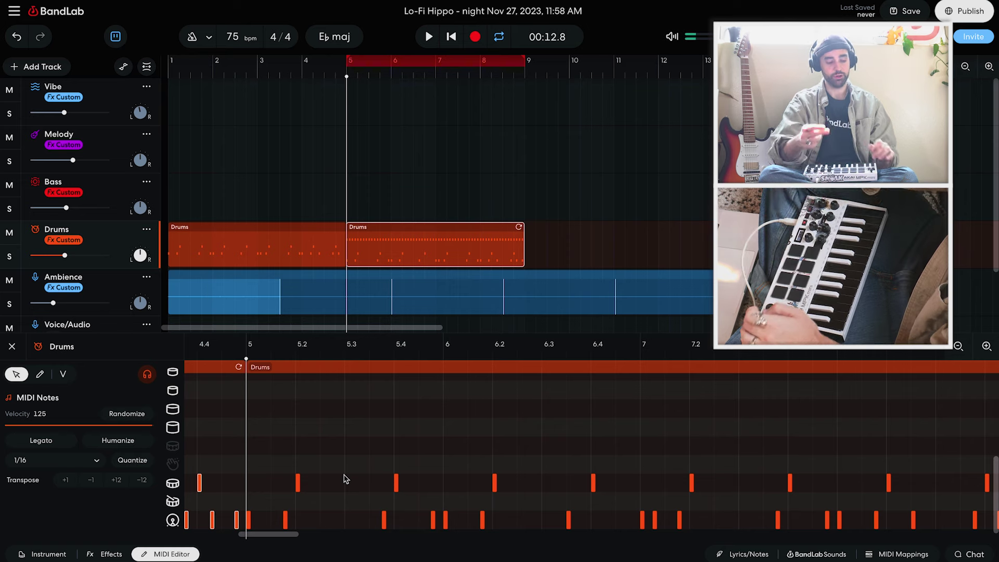
pyautogui.scroll(5, 345, 477)
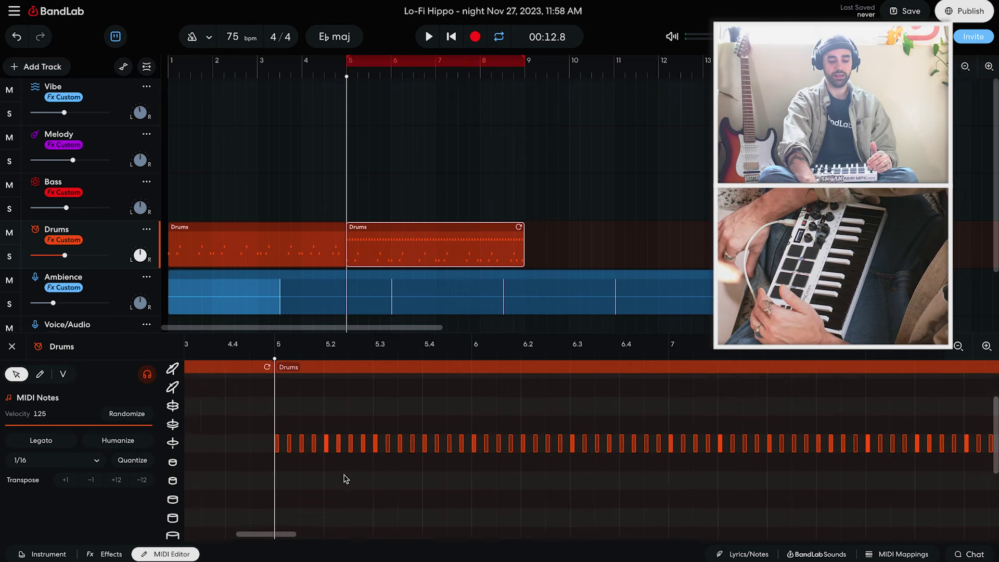
pyautogui.press('space')
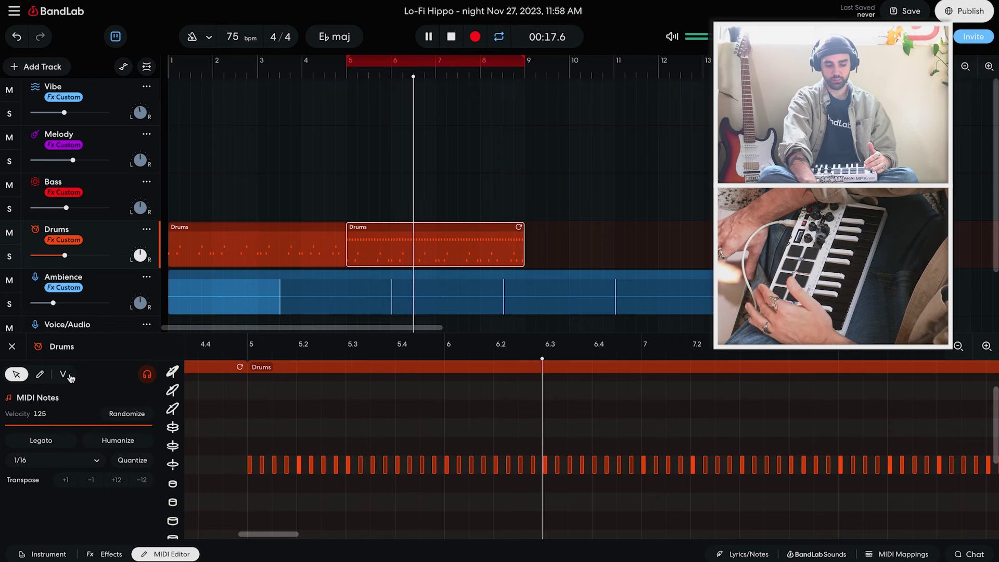
pyautogui.press('space')
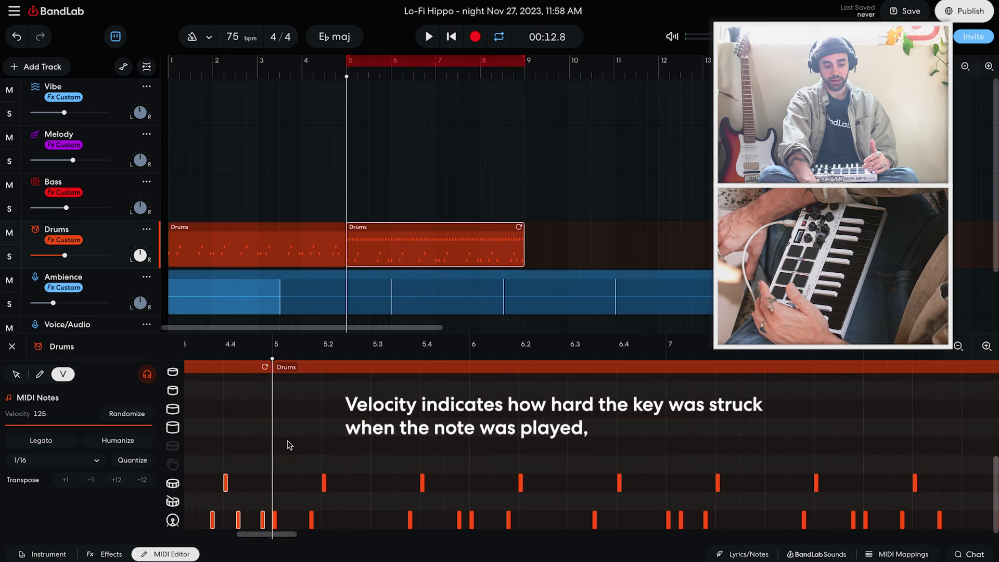
# - Switch to the velocity tool and inspect the velocities of the hi-hat notes, both singly and in groups
pyautogui.click(51, 376)
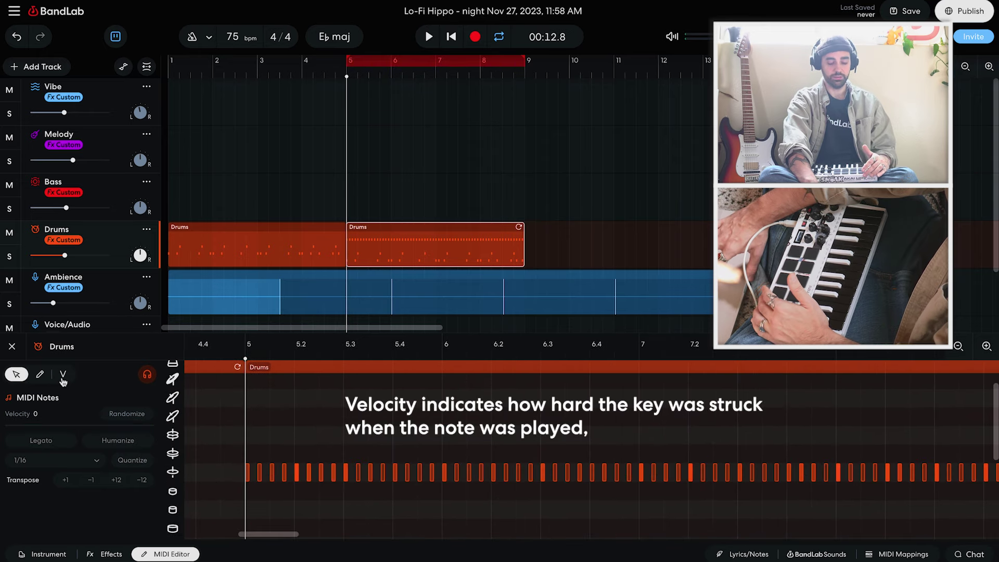
pyautogui.click(62, 376)
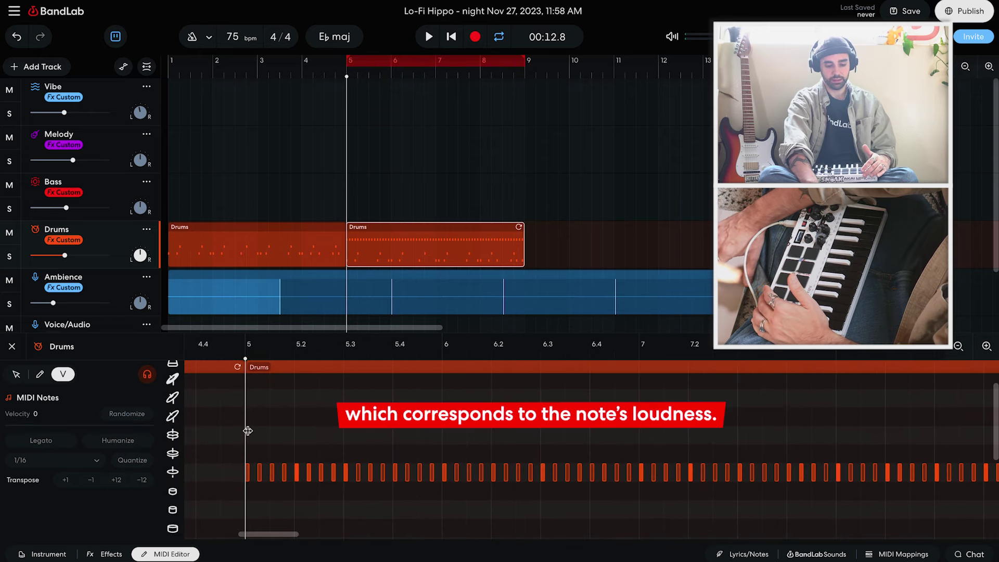
pyautogui.moveTo(252, 433); pyautogui.dragTo(521, 486)
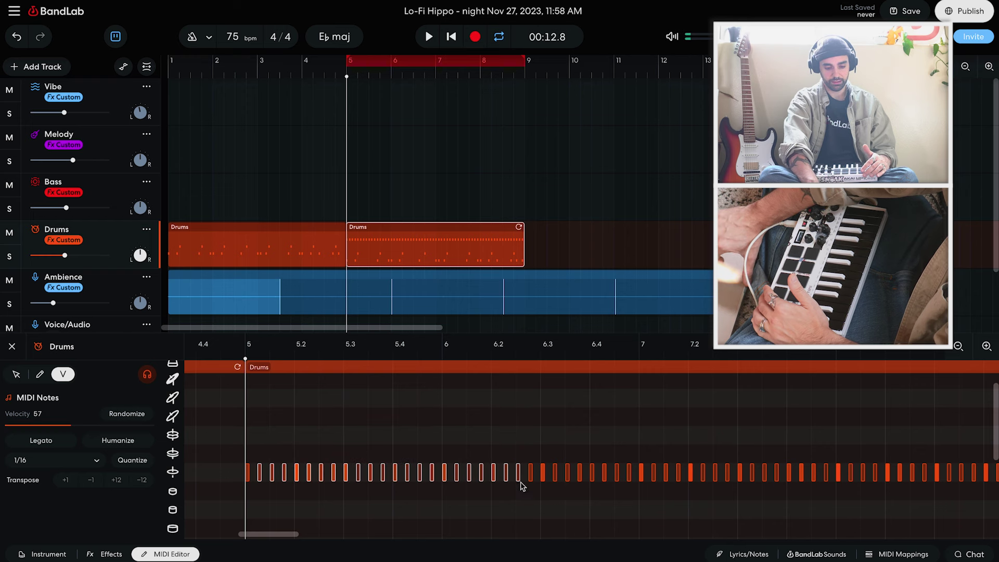
pyautogui.click(303, 424)
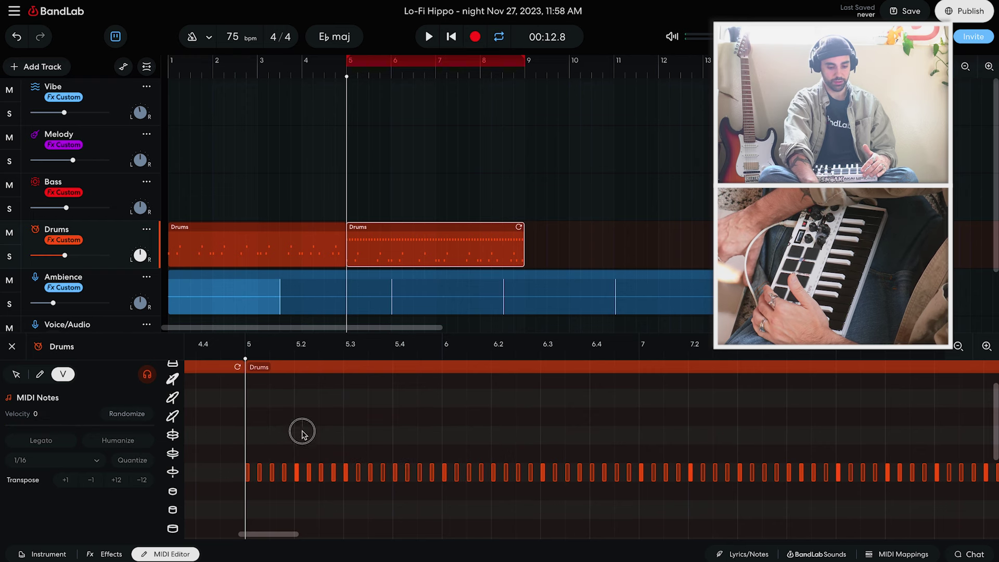
pyautogui.click(295, 473)
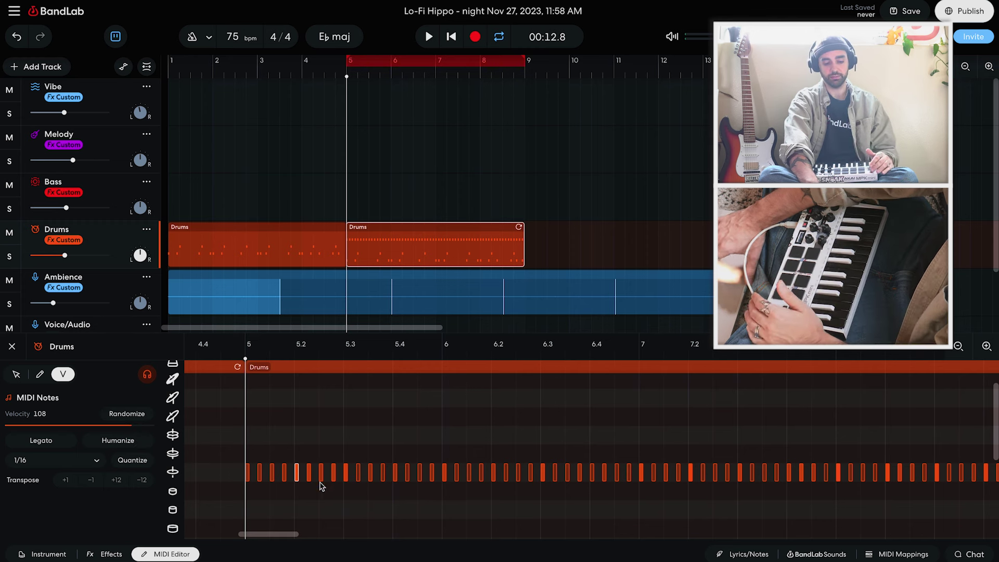
pyautogui.click(250, 450)
pyautogui.moveTo(263, 451); pyautogui.dragTo(691, 484)
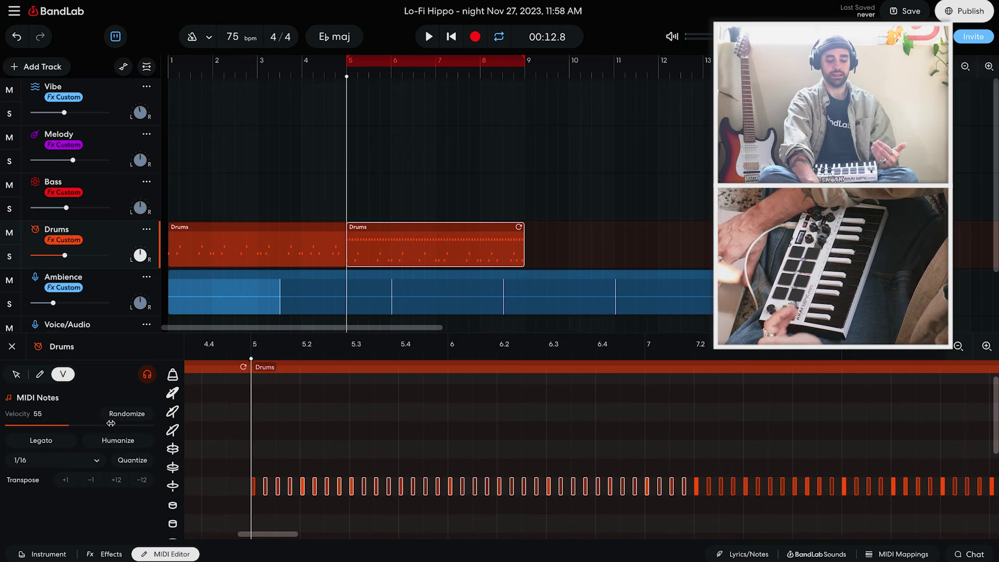
pyautogui.click(303, 456)
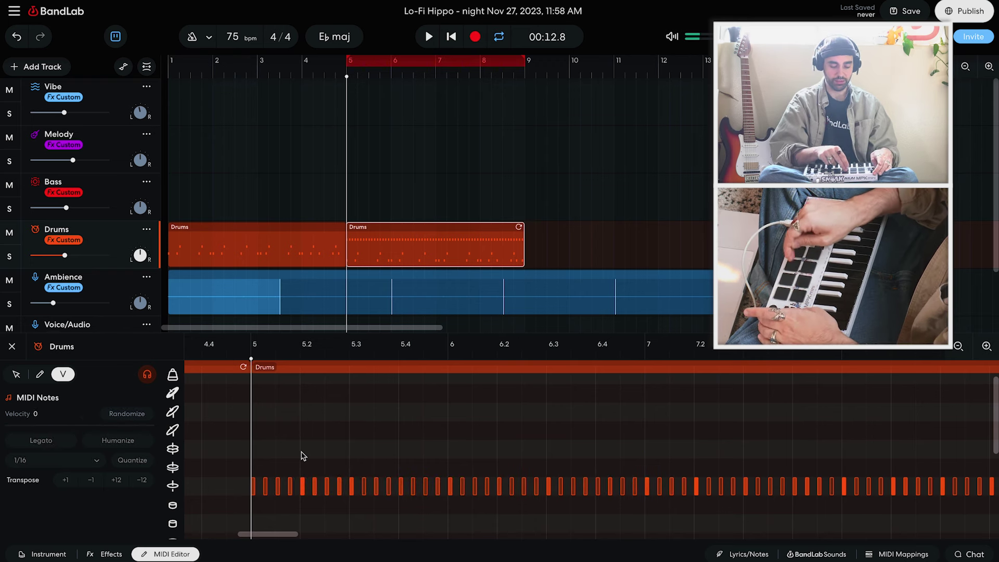
# - Check the project's key setting and close it without changing the key
pyautogui.press('space')
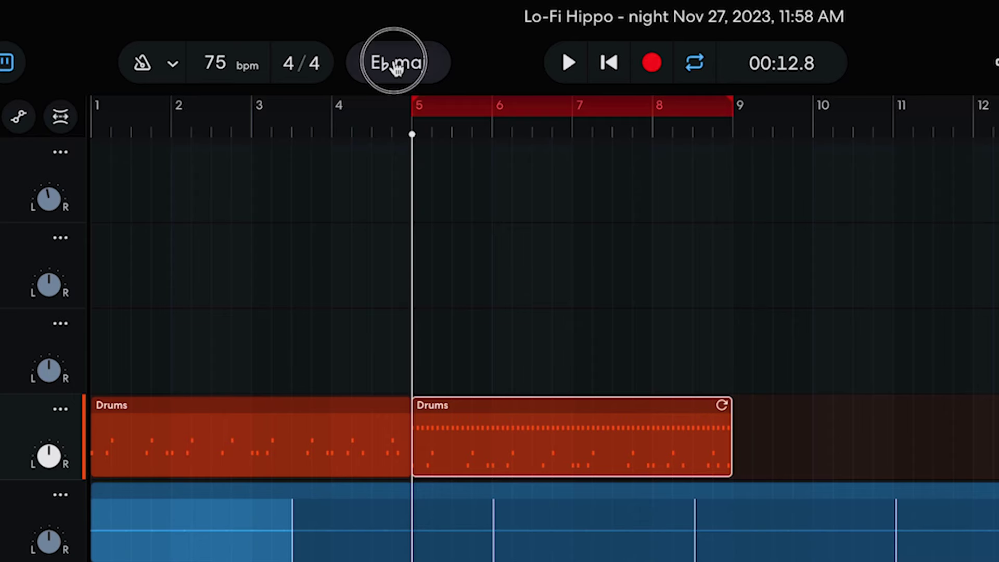
pyautogui.click(396, 66)
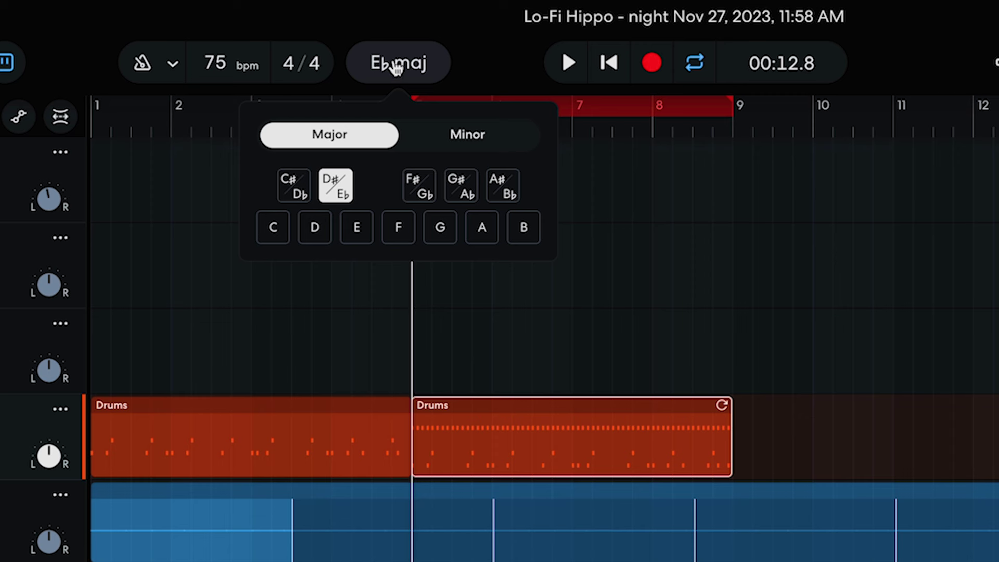
pyautogui.click(395, 66)
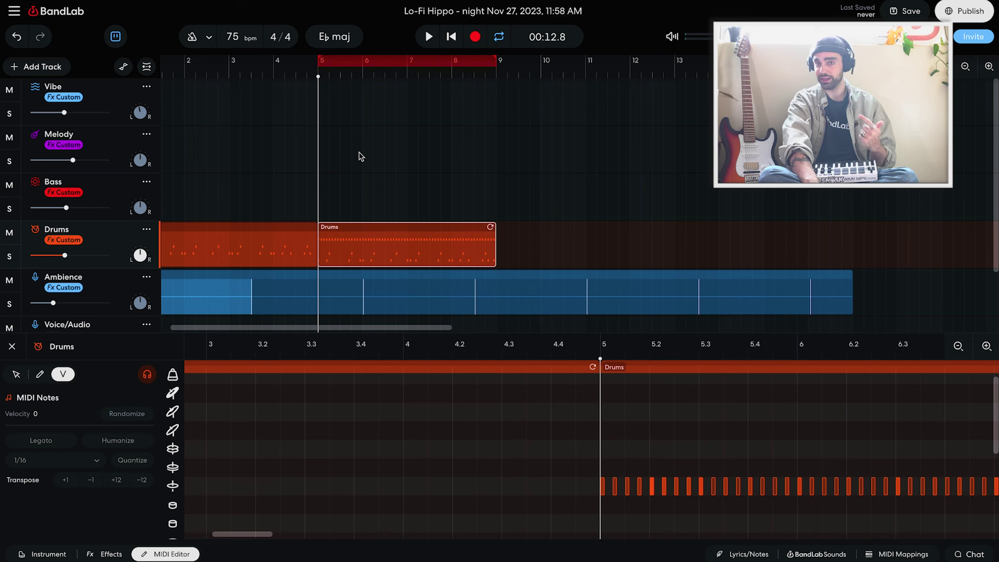
# - Select the Melody track and change its instrument to Acoustic Guitar from the Guitars category
pyautogui.click(112, 142)
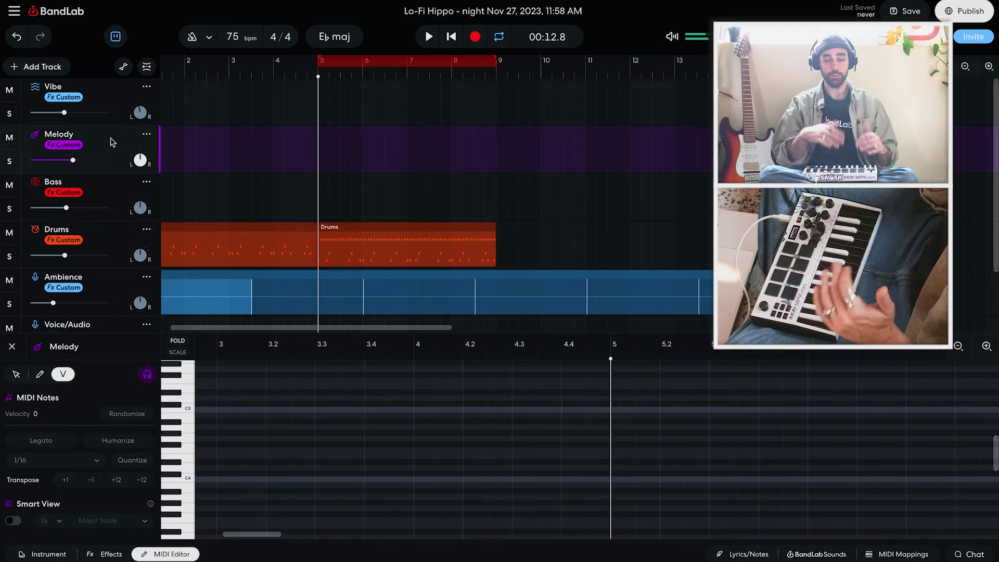
pyautogui.press('k')
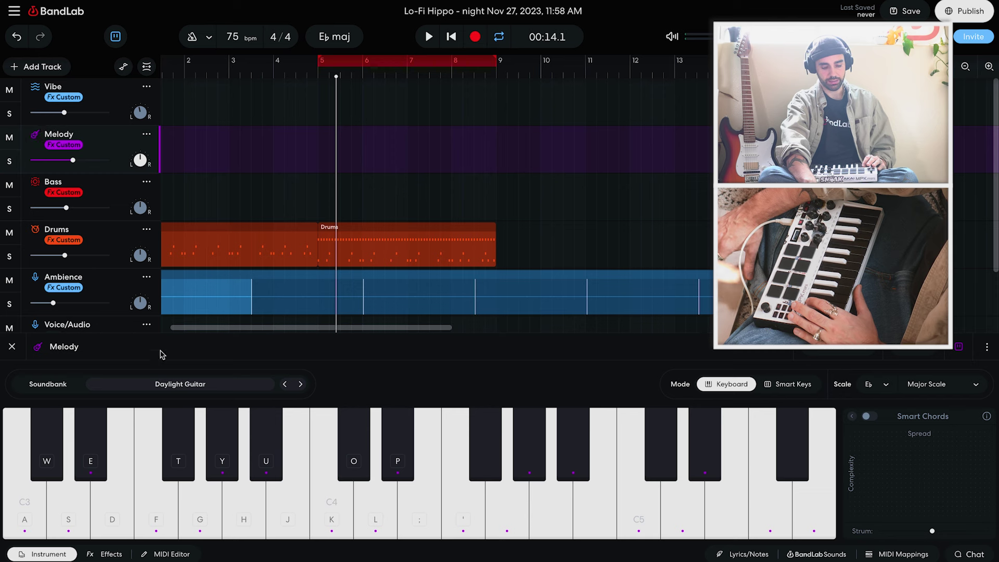
pyautogui.click(165, 386)
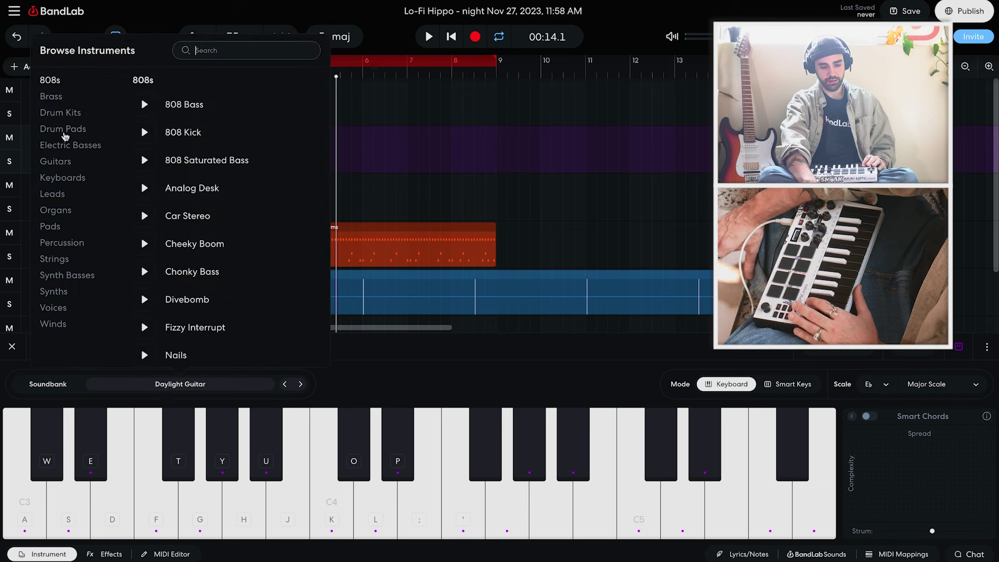
pyautogui.click(61, 167)
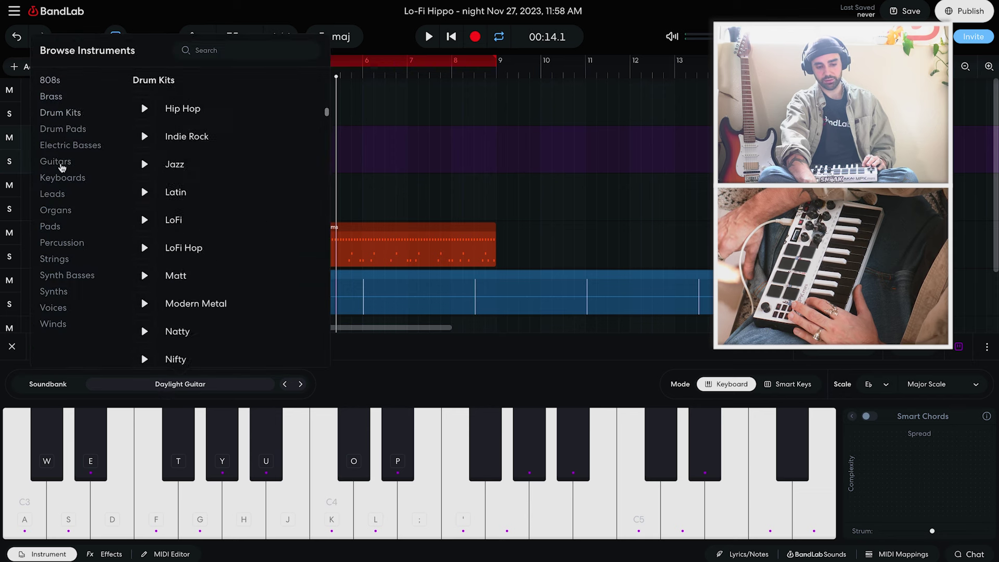
pyautogui.click(216, 133)
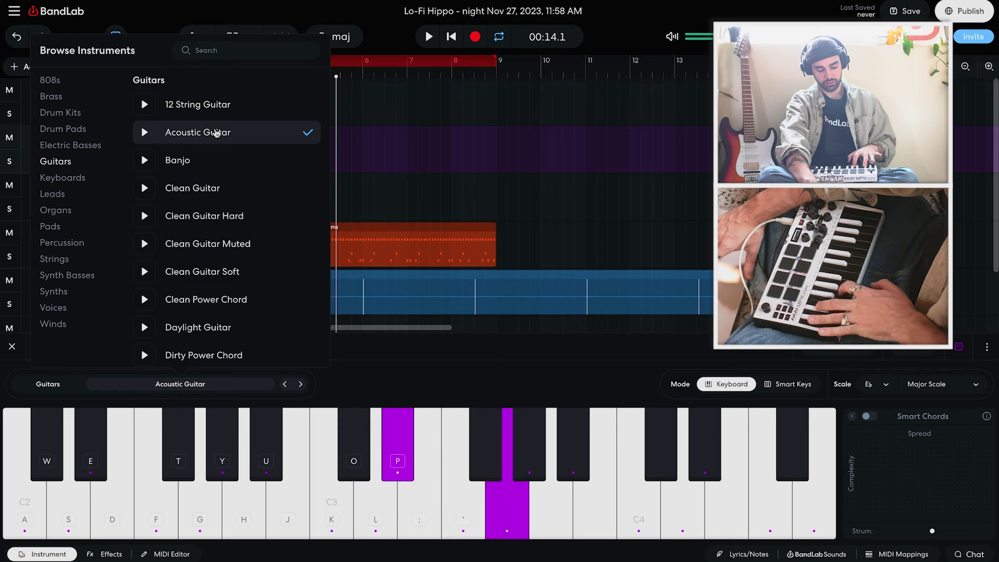
# - Audition Clean Guitar Soft and Clean Guitar on the Melody track, and return to Acoustic Guitar
pyautogui.scroll(-2, 216, 133)
pyautogui.click(214, 196)
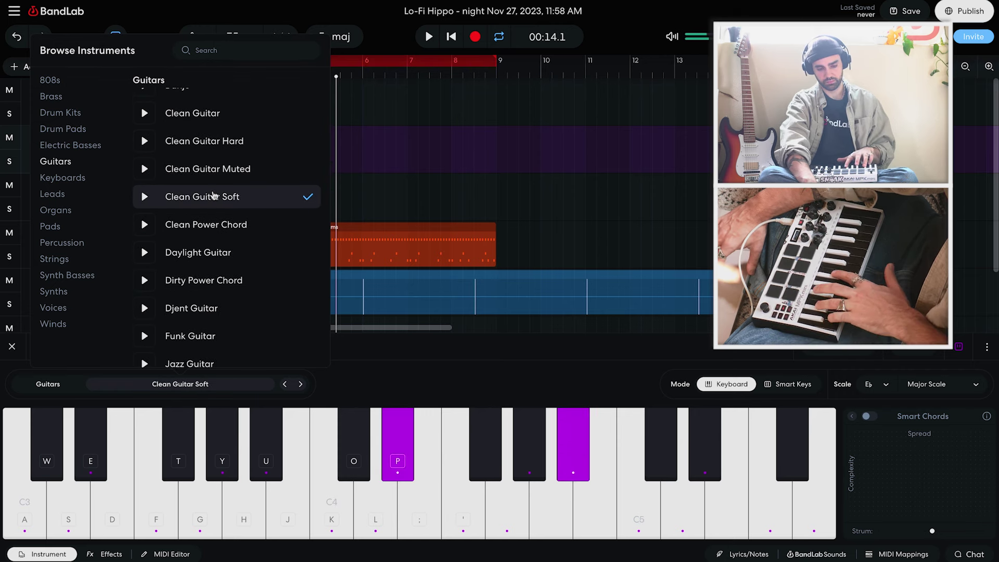
pyautogui.scroll(2, 214, 197)
pyautogui.click(208, 179)
pyautogui.scroll(1, 203, 172)
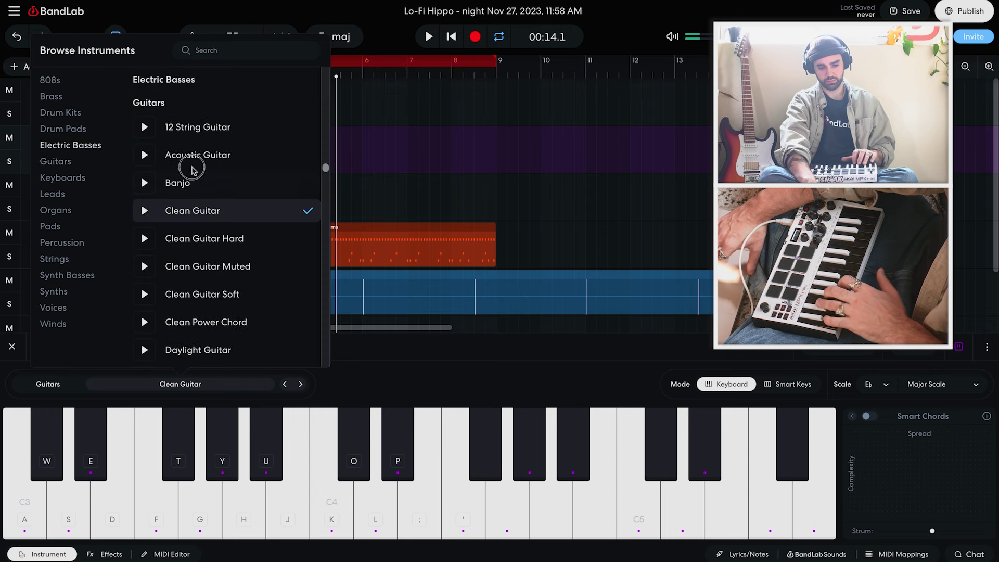
pyautogui.click(194, 161)
pyautogui.click(343, 390)
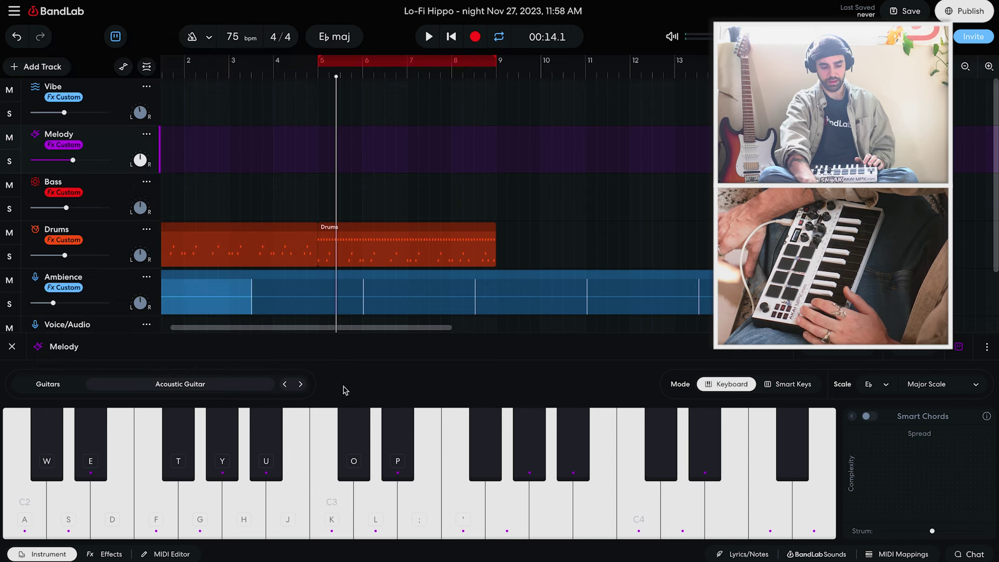
# - Open the Melody track's effects, review the chain, and turn off the Multi Shifter
pyautogui.click(62, 150)
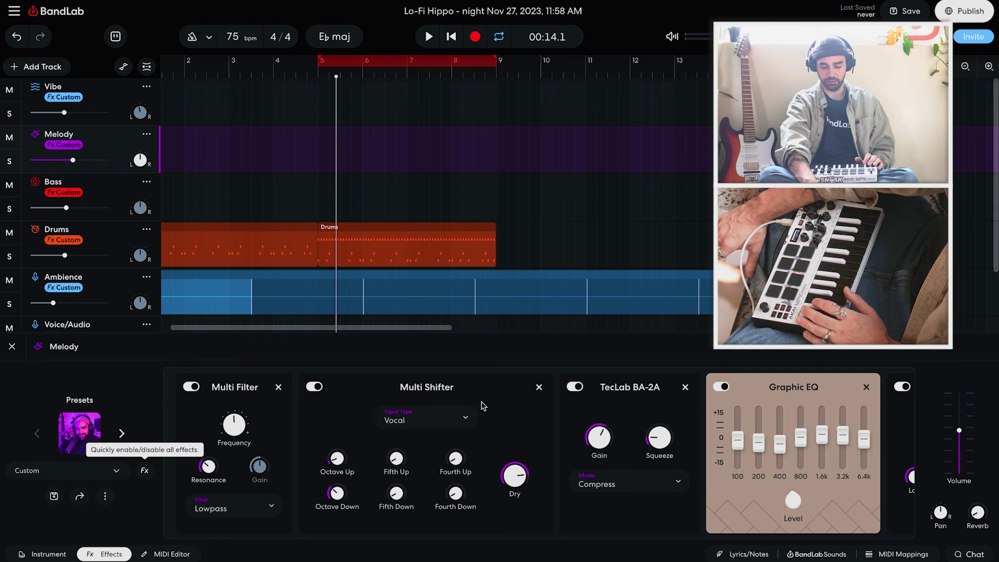
pyautogui.hscroll(5, 576, 429)
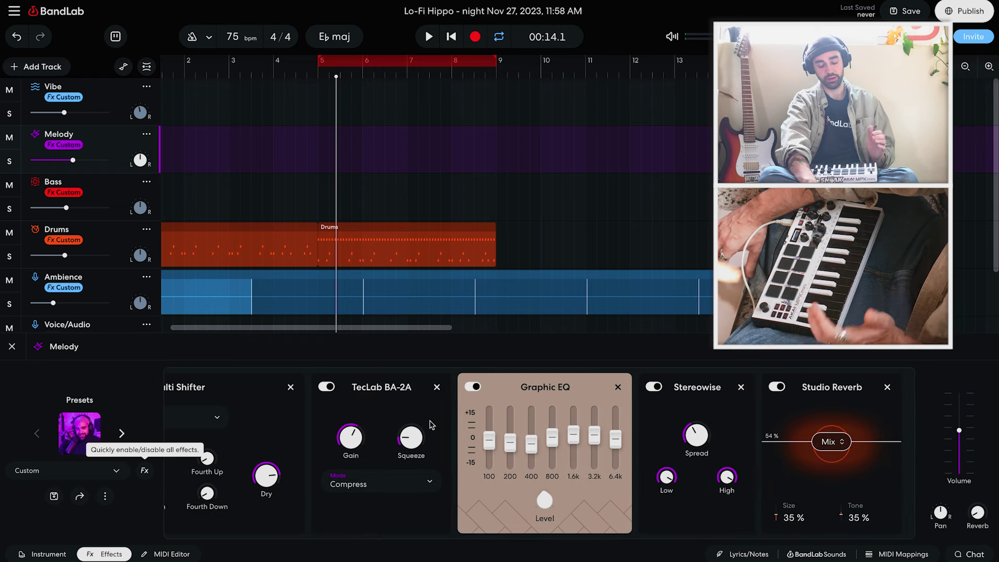
pyautogui.hscroll(-5, 430, 424)
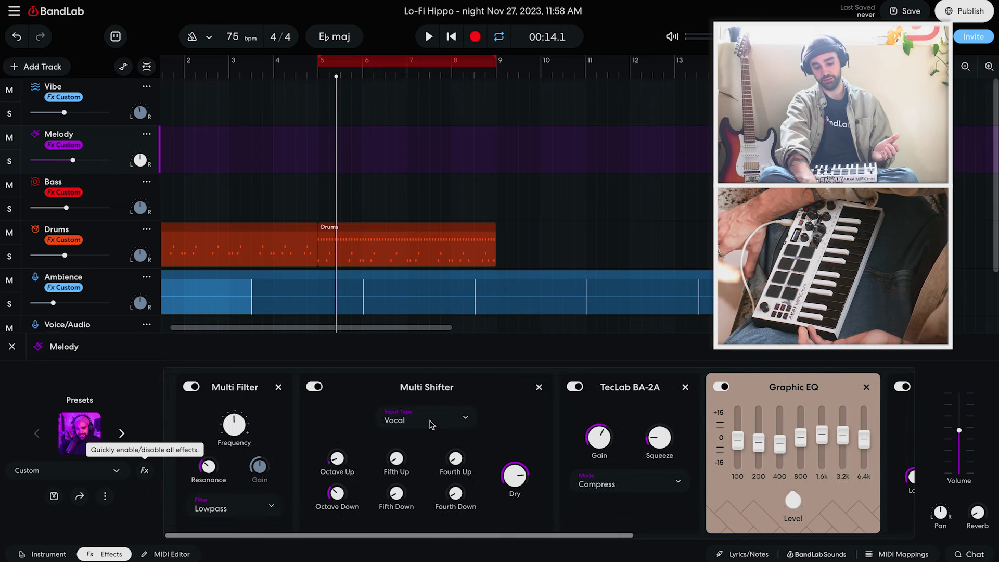
pyautogui.click(315, 387)
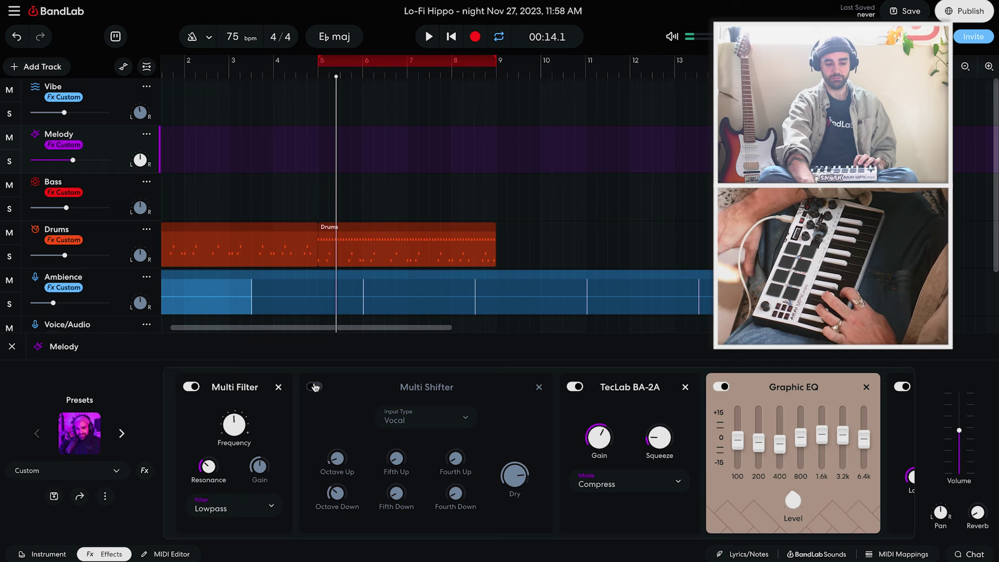
# - Compare the guitar sound with Studio Reverb off and on, leaving the reverb enabled
pyautogui.hscroll(5, 415, 417)
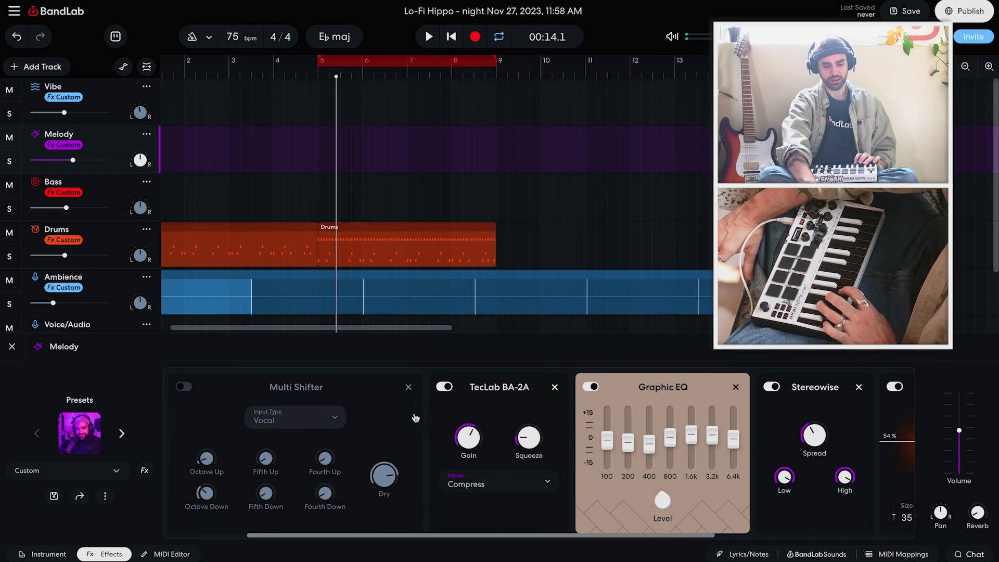
pyautogui.hscroll(5, 415, 417)
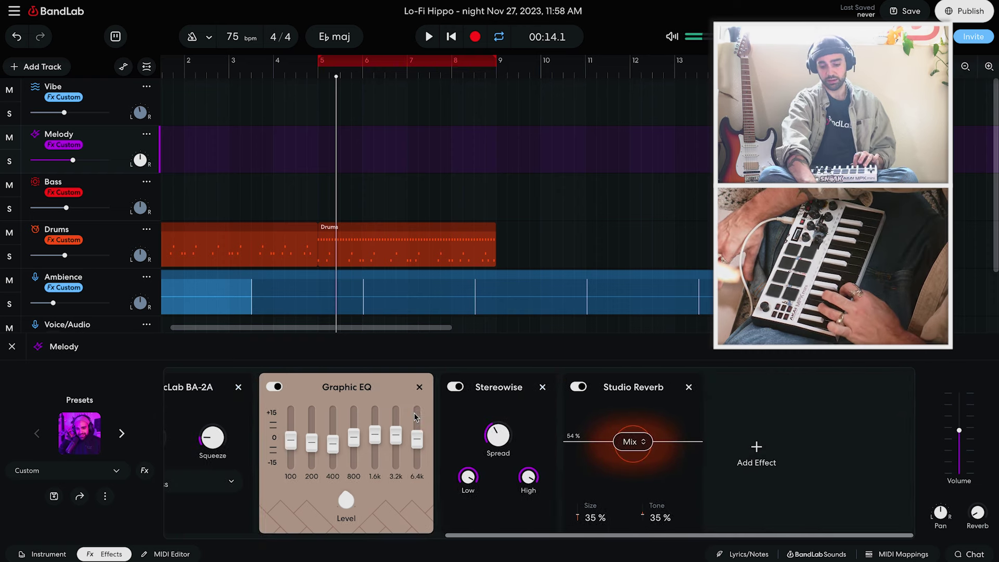
pyautogui.click(583, 388)
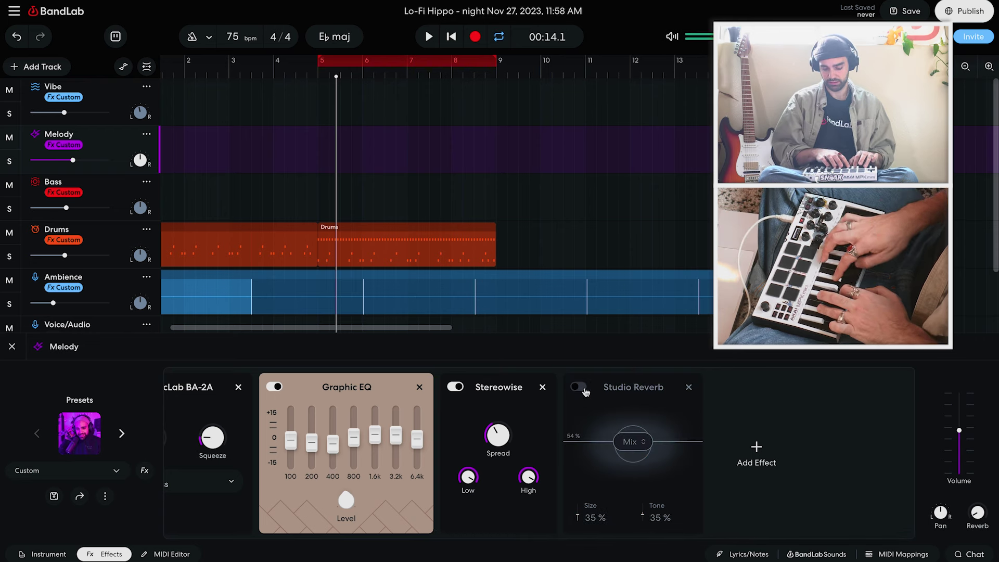
pyautogui.click(583, 388)
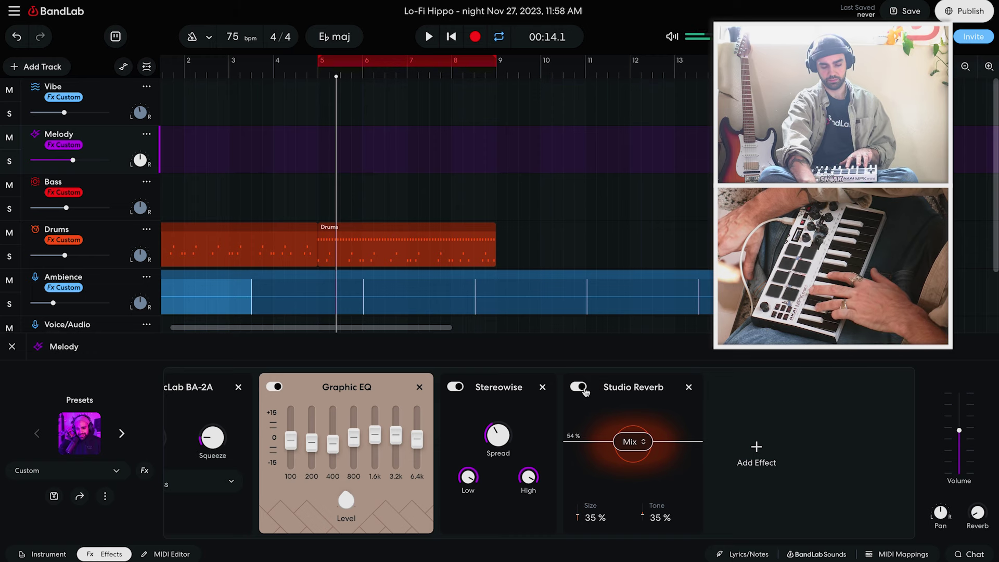
# - Turn on Smart Chords for the Melody instrument and try the strum in both directions, ending slightly below its centre setting
pyautogui.click(46, 555)
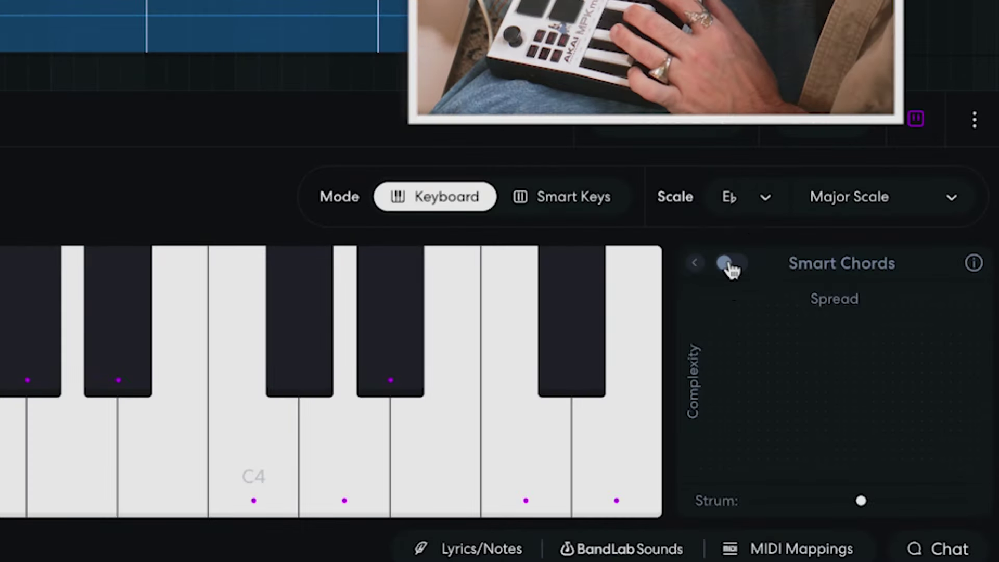
pyautogui.click(868, 417)
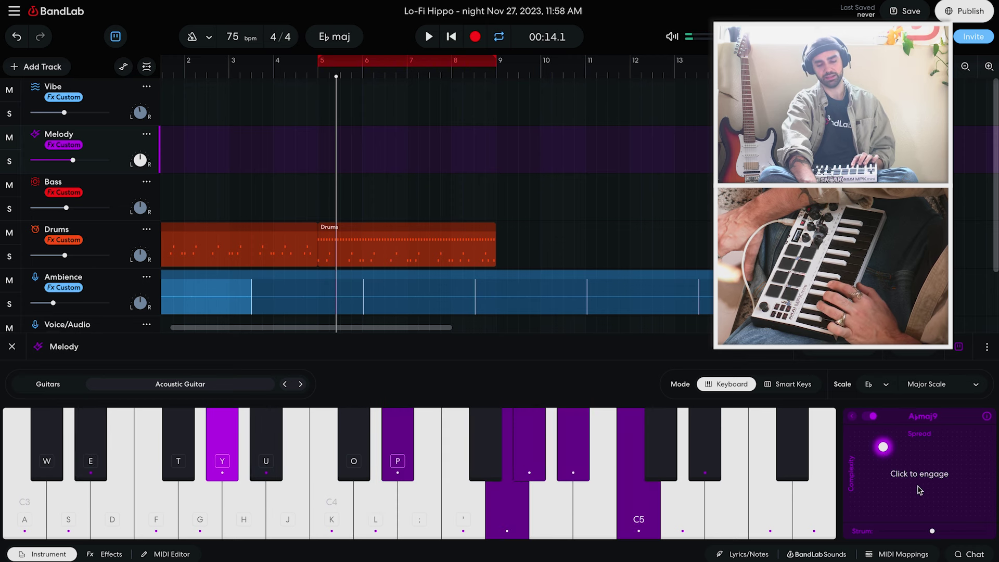
pyautogui.moveTo(932, 531)
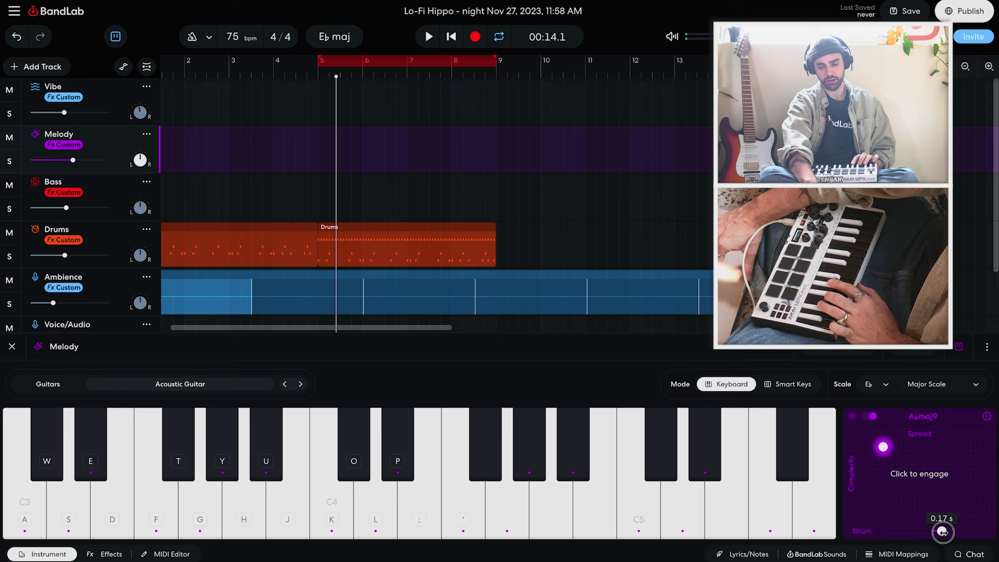
pyautogui.moveTo(947, 531); pyautogui.dragTo(953, 531)
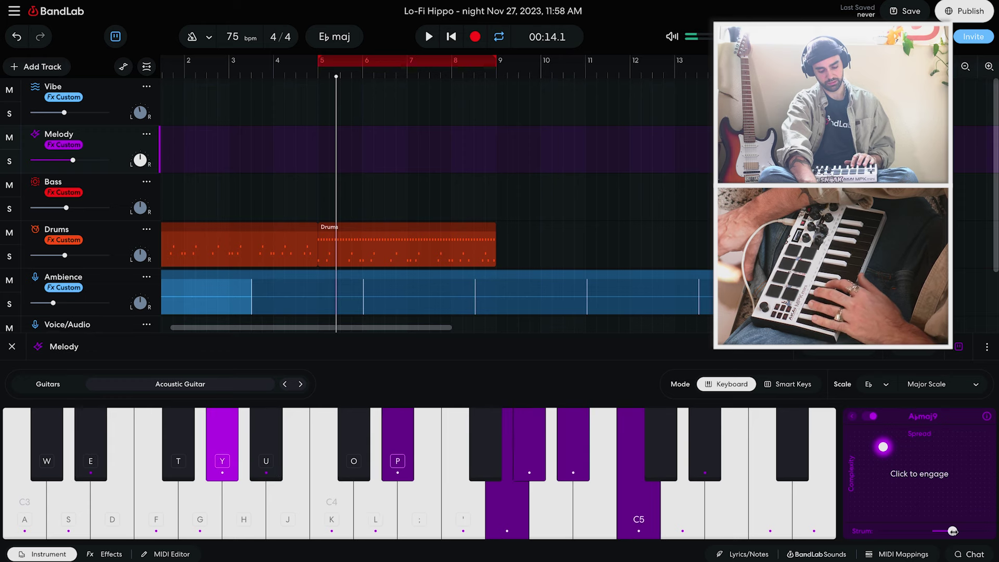
pyautogui.moveTo(953, 531); pyautogui.dragTo(939, 531)
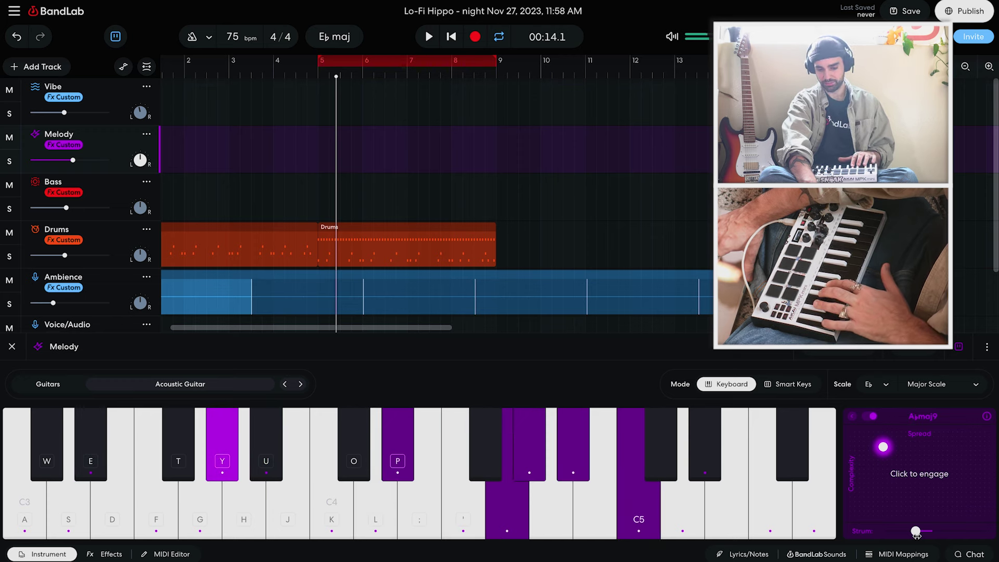
# - Rehearse the guitar chords over the playing loop, and record a take on the Melody track over bars 5 to 8
pyautogui.click(429, 37)
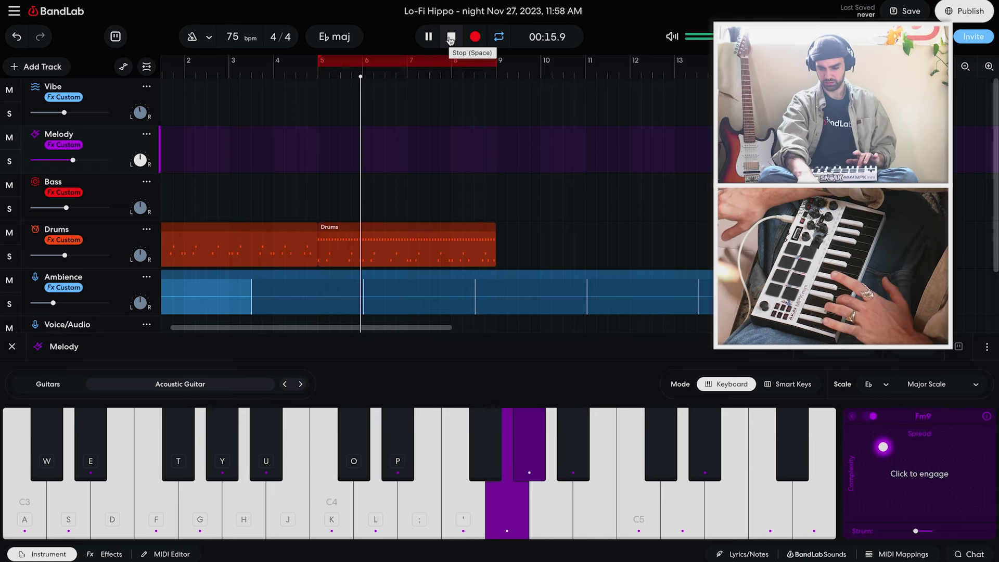
pyautogui.click(450, 37)
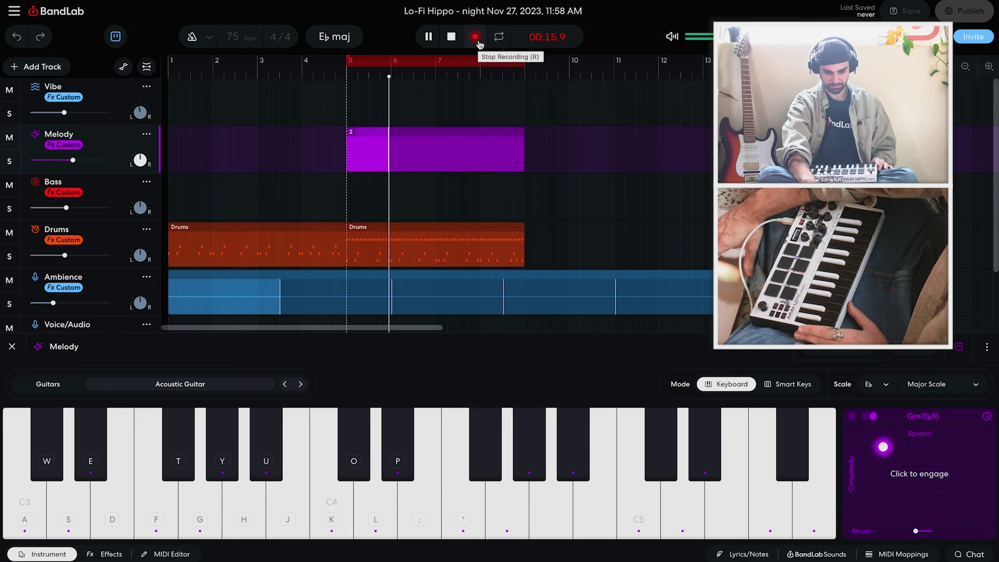
pyautogui.click(475, 37)
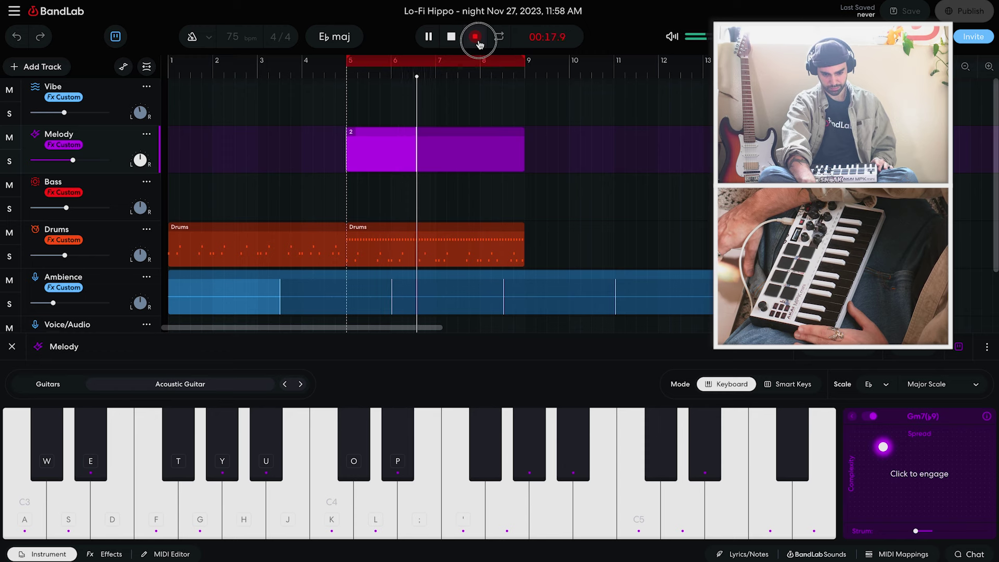
pyautogui.press('space')
# - Delete the Melody clip recorded from bar 5 and extend the loop region to start at bar 4
pyautogui.moveTo(347, 139); pyautogui.dragTo(309, 139)
pyautogui.click(347, 144)
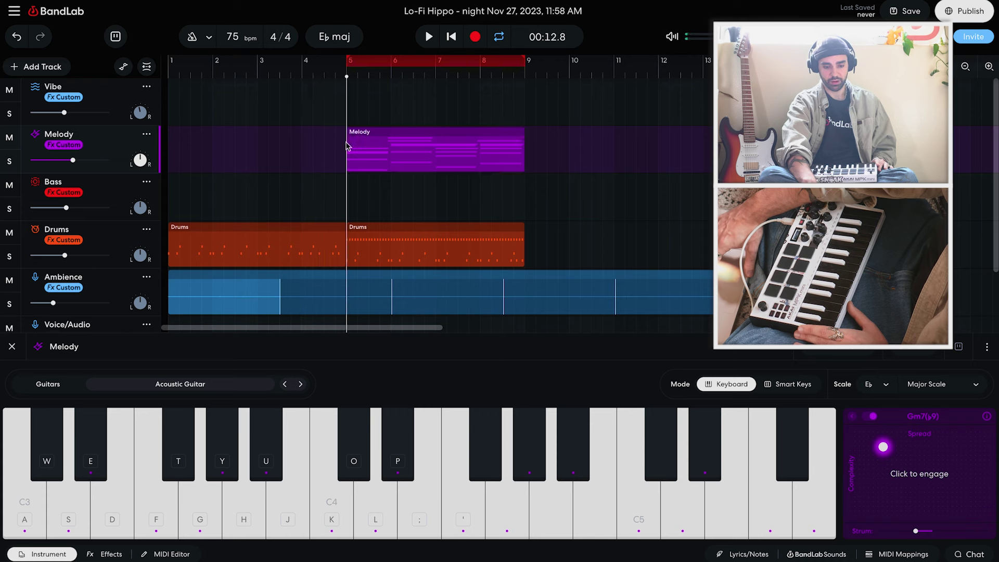
pyautogui.moveTo(346, 145); pyautogui.dragTo(328, 145)
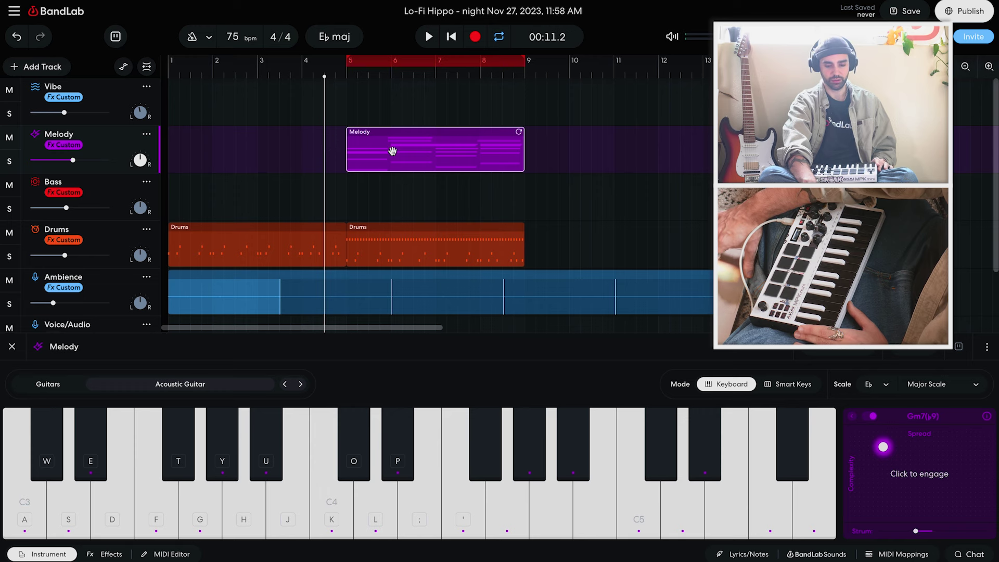
pyautogui.press('Delete')
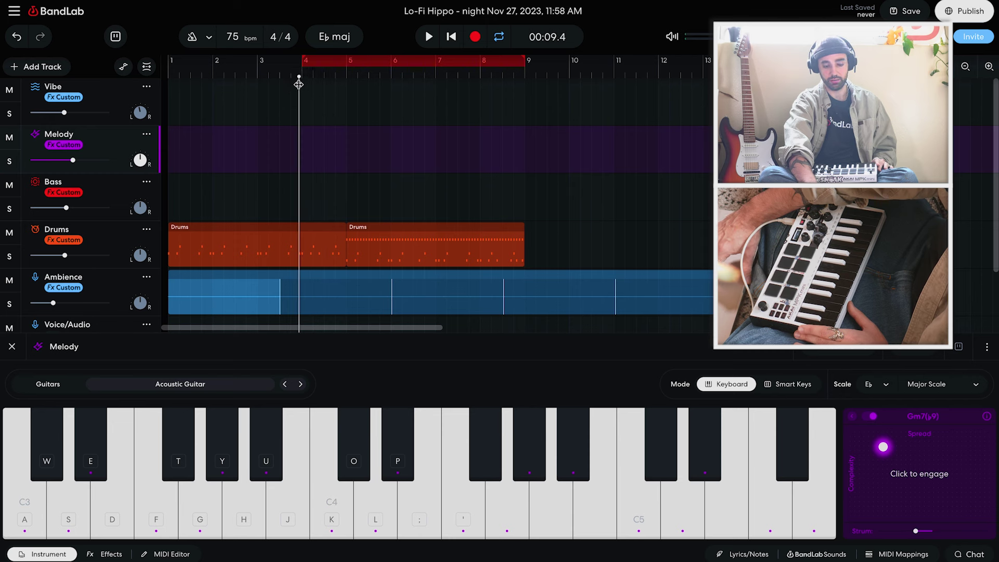
# - Record the chords on the Melody track over bars 4 to 8, open the clip's notes, and undo the take
pyautogui.click(475, 36)
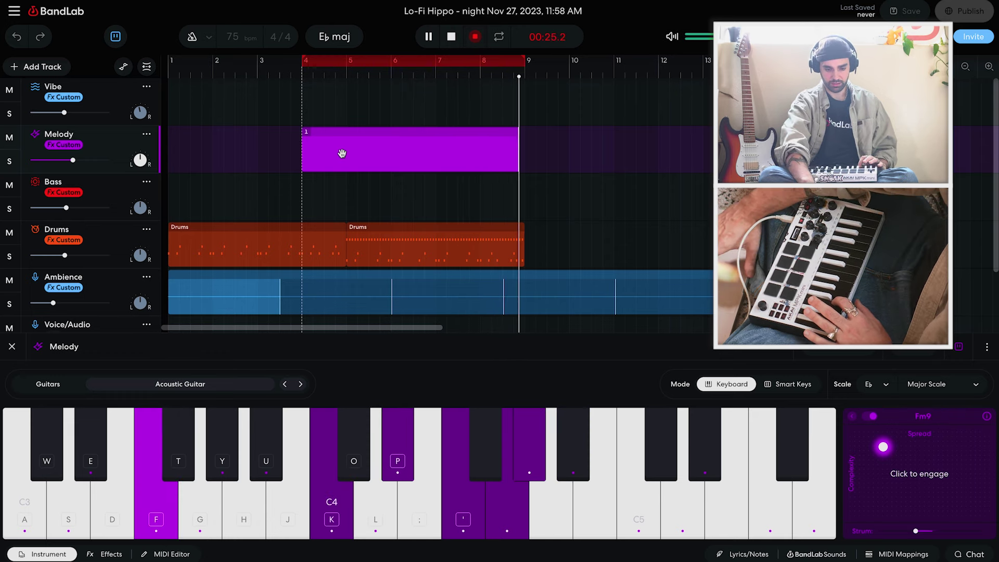
pyautogui.press('space')
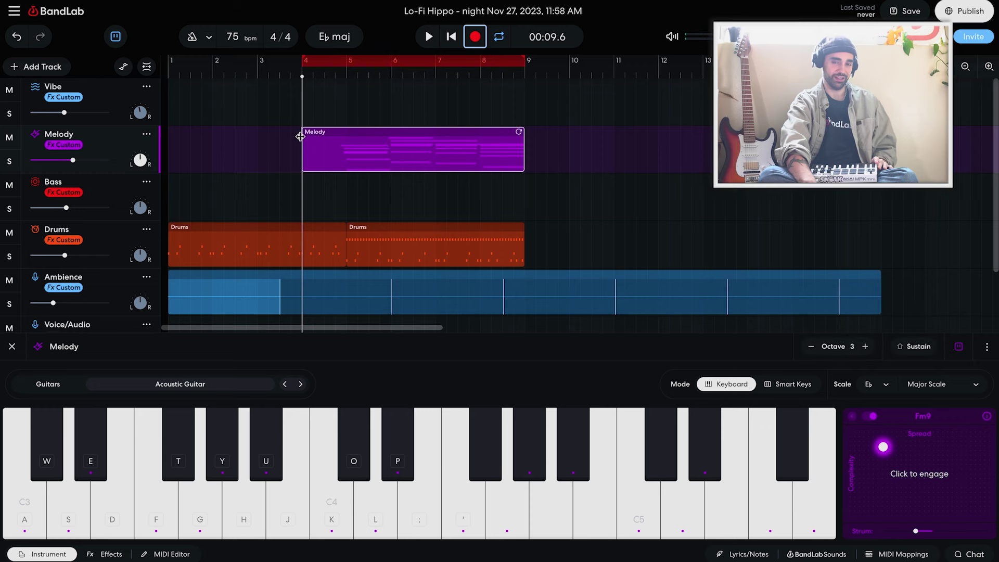
pyautogui.click(329, 130)
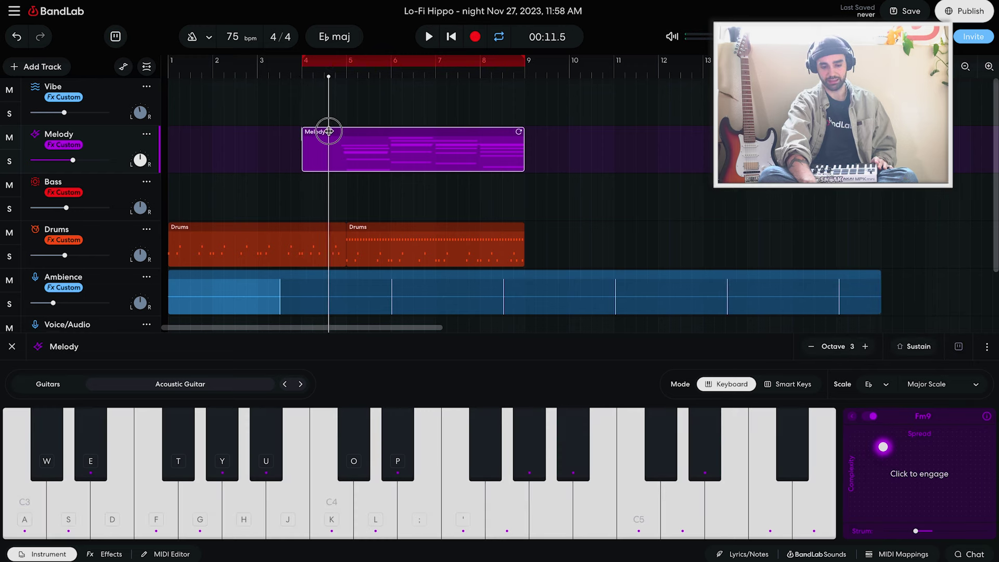
pyautogui.doubleClick(394, 139)
pyautogui.hotkey('ctrl', 'z')
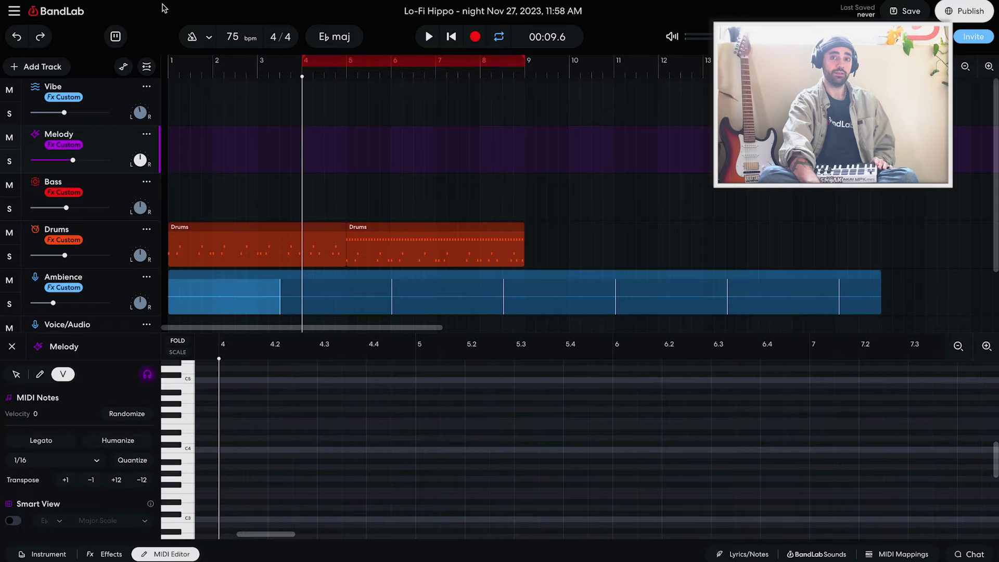
# - Turn off the Quantize MIDI recordings setting
pyautogui.click(17, 11)
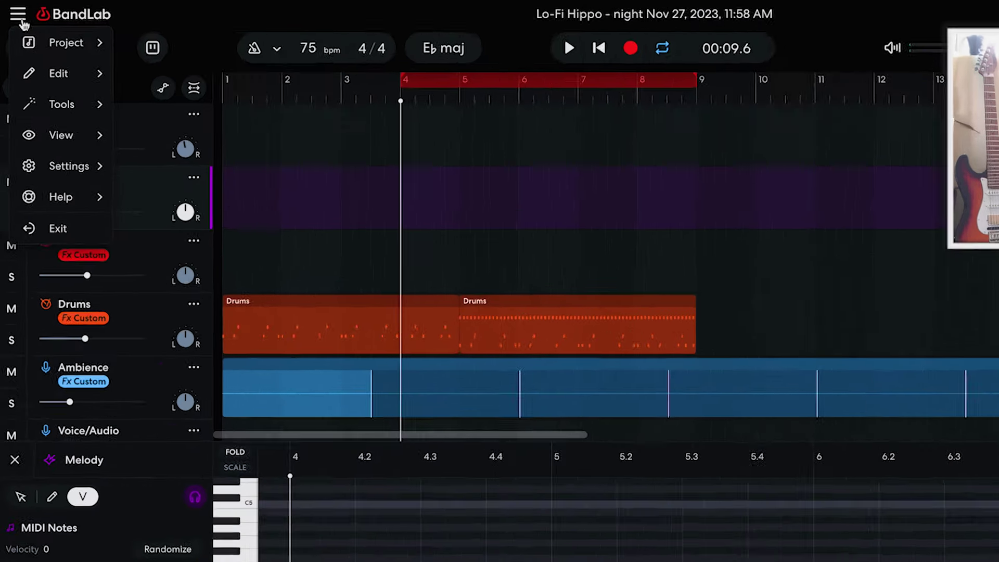
pyautogui.moveTo(22, 124)
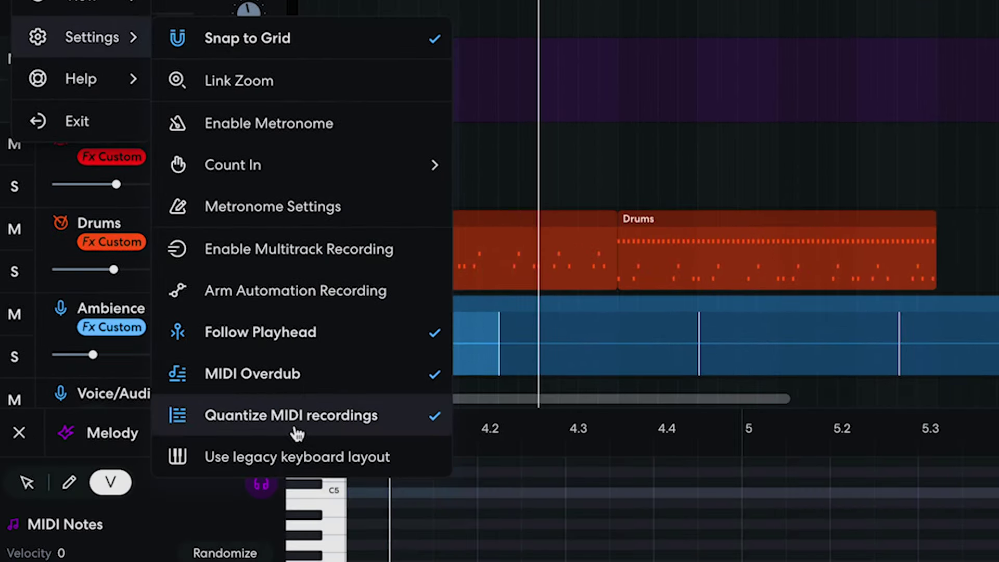
pyautogui.click(296, 431)
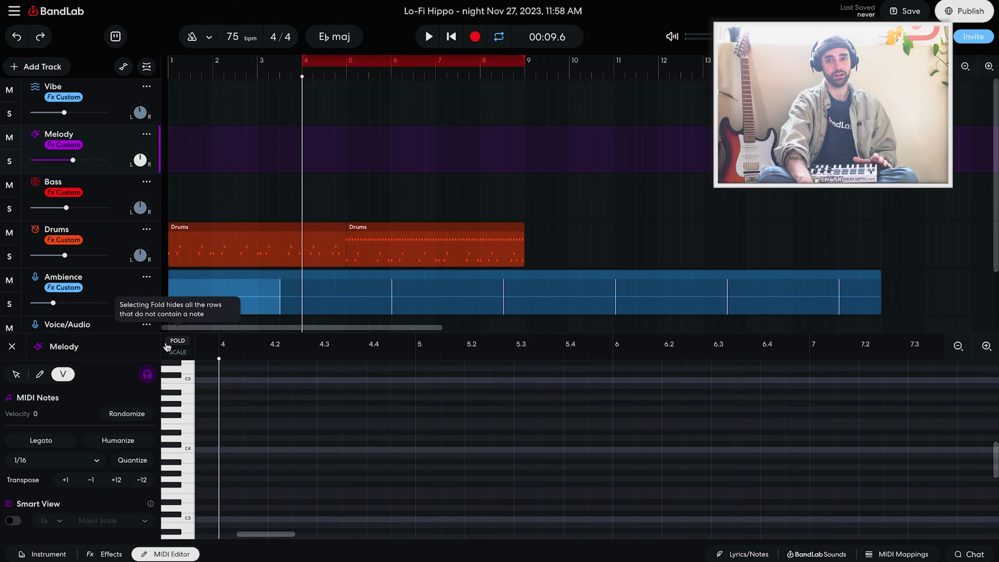
# - Re-record the chord progression on the Melody track over bars 4 to 8 and play the take back
pyautogui.click(475, 36)
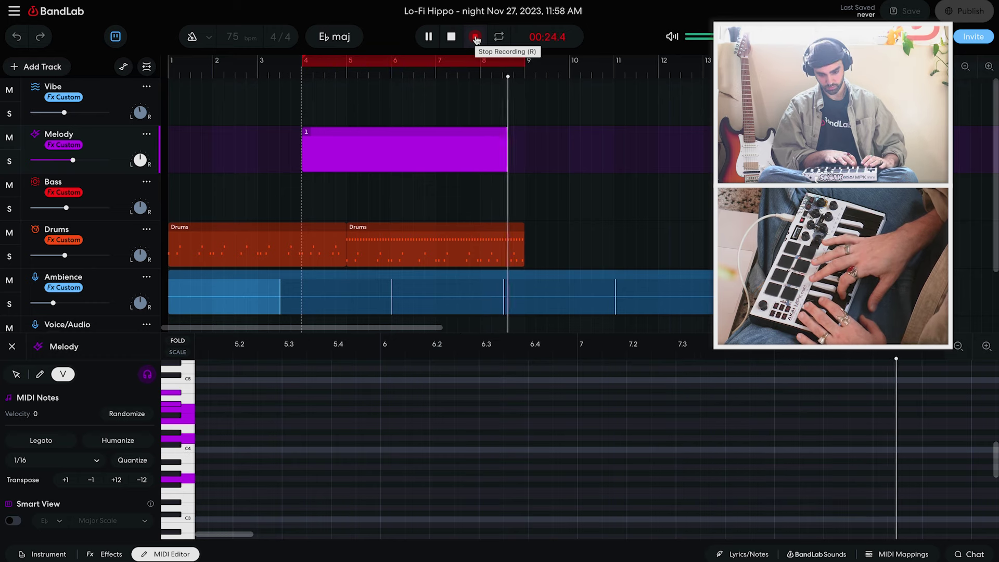
pyautogui.click(475, 37)
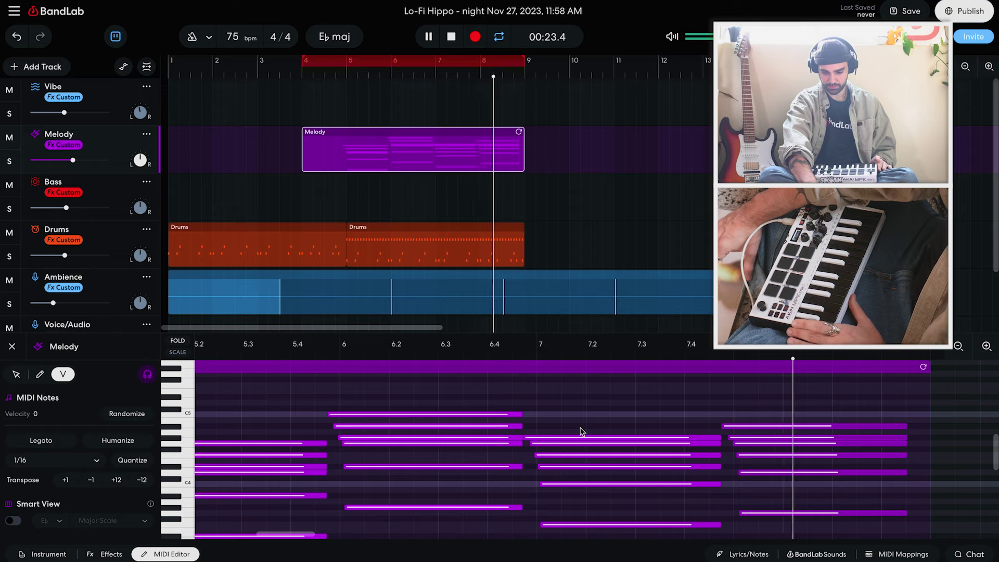
pyautogui.press('space')
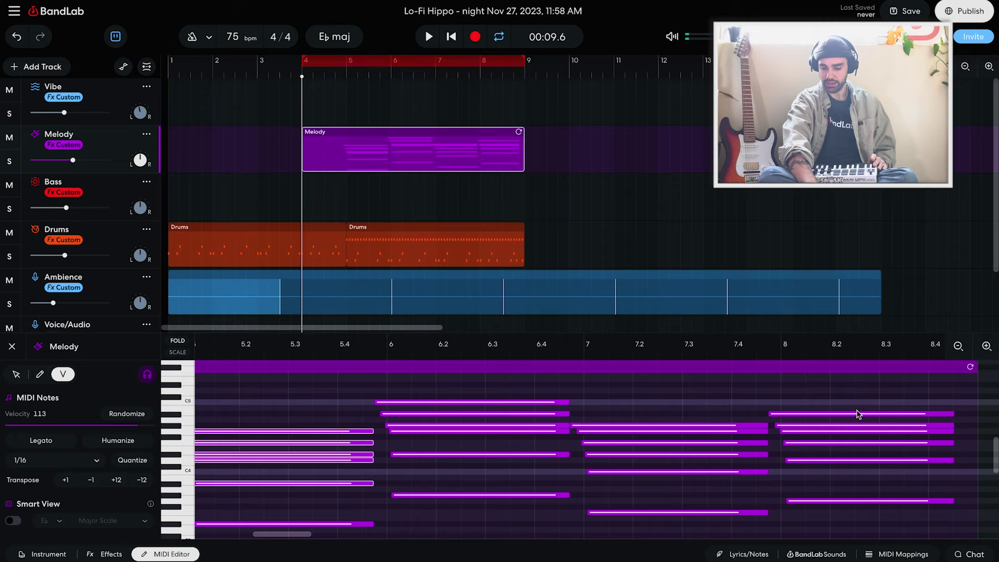
# - Set the velocity of the chord at bar 8 to 114 and of the chord at bar 7 to 112
pyautogui.moveTo(861, 398); pyautogui.dragTo(860, 520)
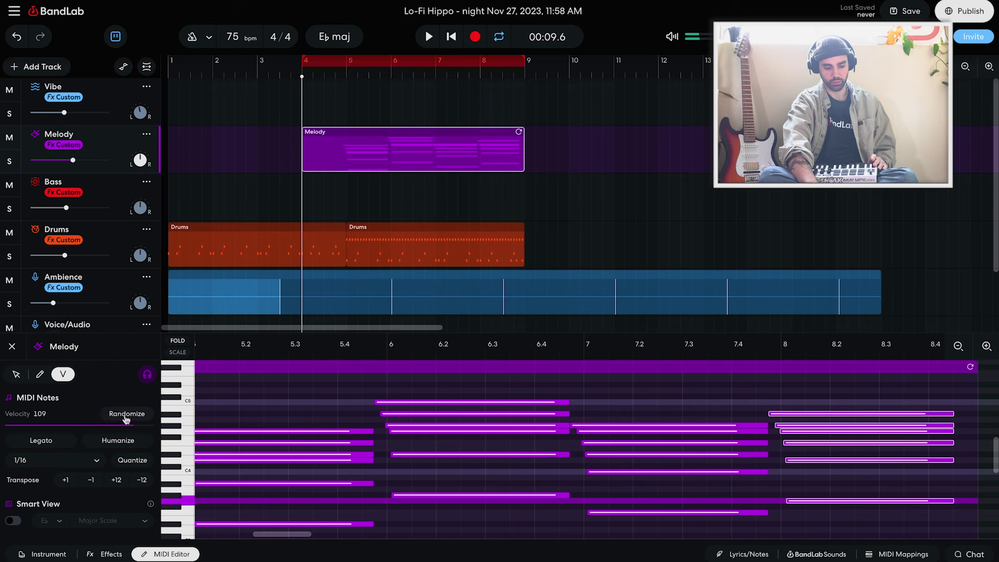
pyautogui.moveTo(133, 426); pyautogui.dragTo(136, 427)
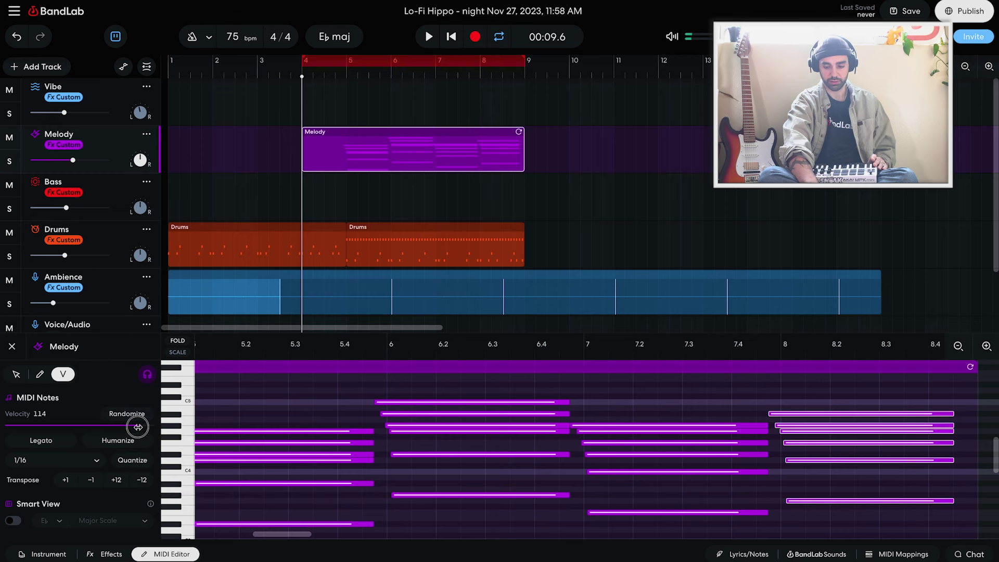
pyautogui.moveTo(618, 390); pyautogui.dragTo(593, 526)
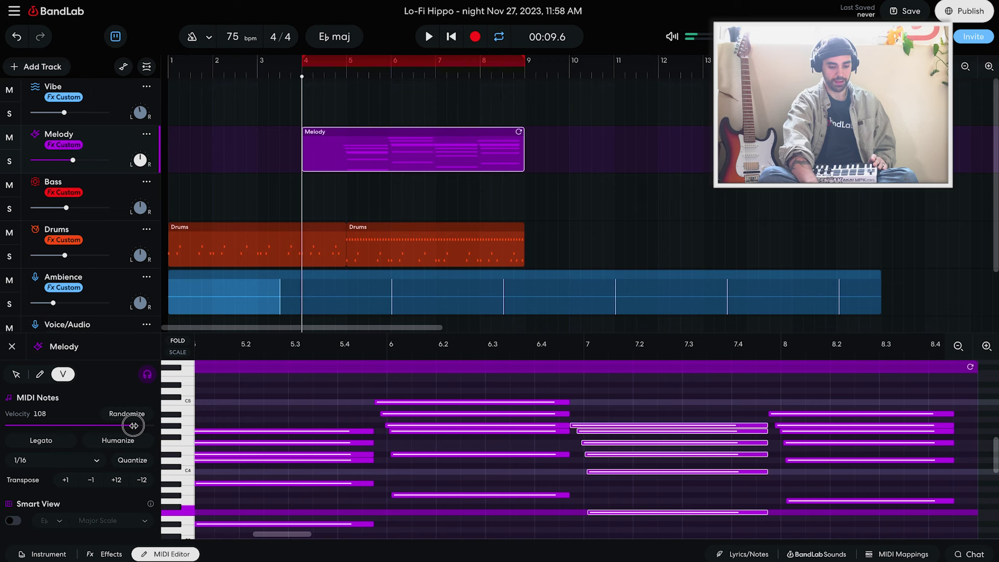
pyautogui.moveTo(138, 426); pyautogui.dragTo(138, 426)
# - Play the loop to hear the Melody chords together with the drums
pyautogui.hscroll(-3, 351, 461)
pyautogui.scroll(-1, 351, 461)
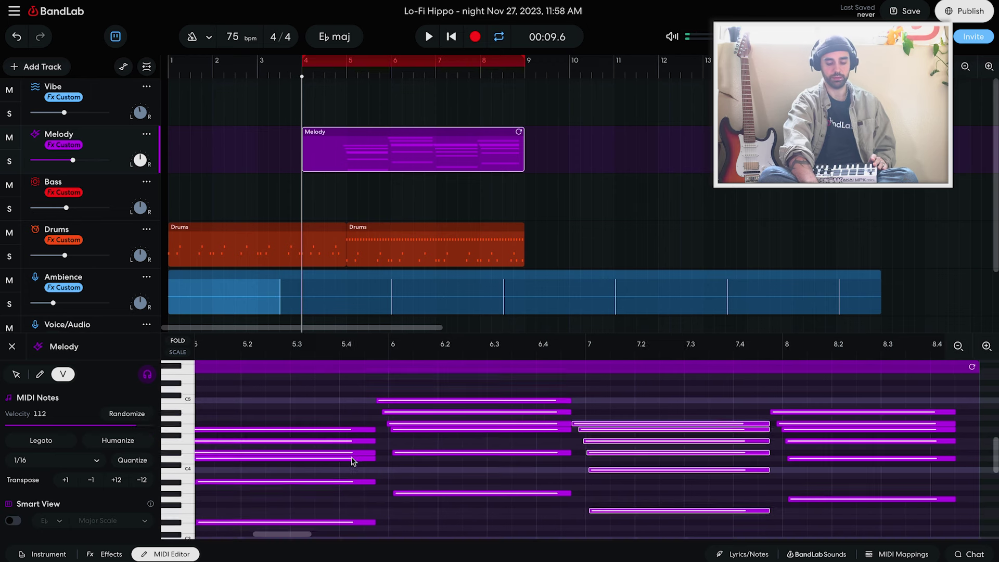
pyautogui.scroll(1, 352, 461)
pyautogui.hscroll(-10, 352, 461)
pyautogui.press('space')
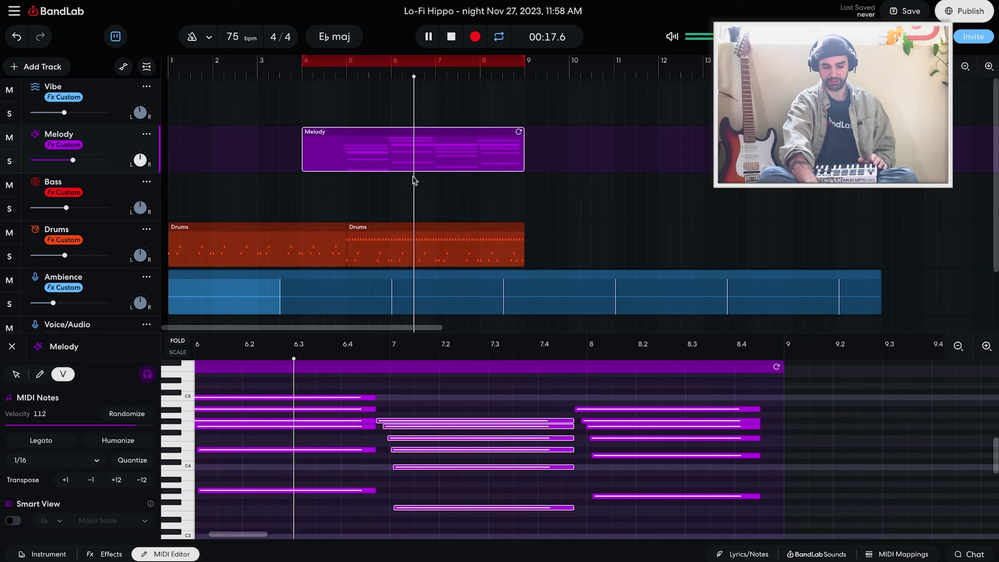
pyautogui.scroll(-1, 457, 214)
pyautogui.hscroll(1, 457, 214)
pyautogui.scroll(1, 459, 214)
pyautogui.hscroll(-1, 459, 214)
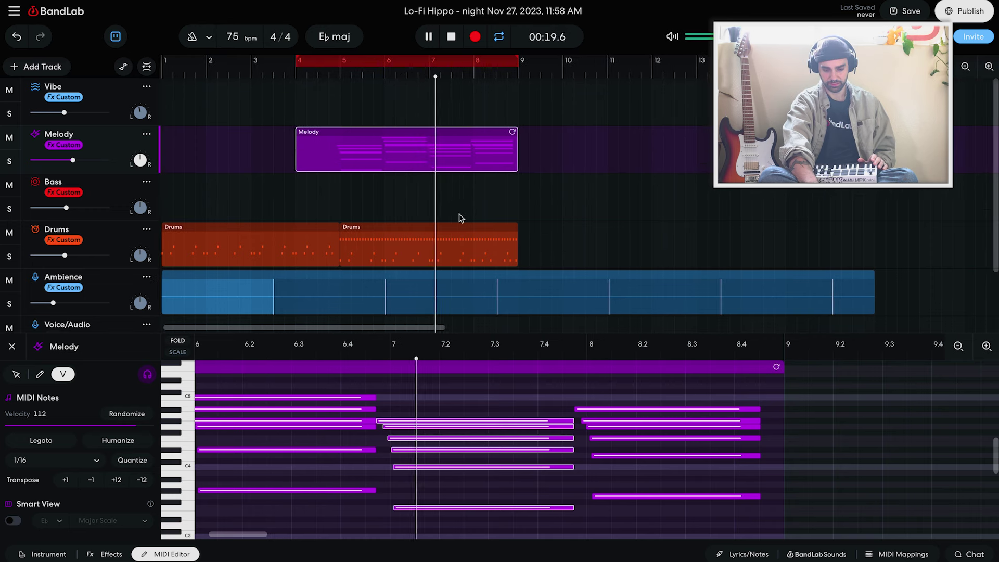
# - Trim the start of the Melody region to just before bar 5 and play the loop to check it
pyautogui.press('space')
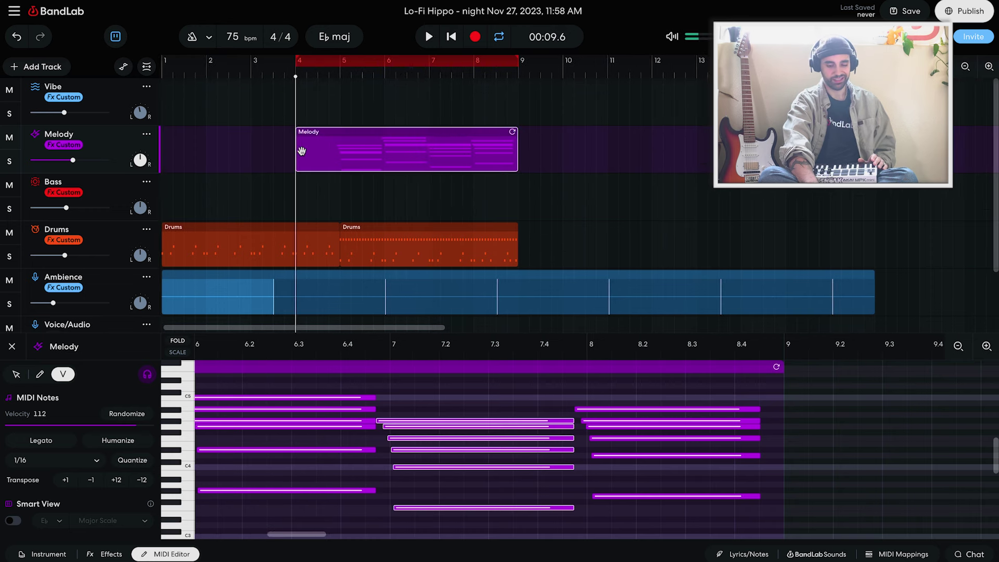
pyautogui.moveTo(296, 153); pyautogui.dragTo(342, 151)
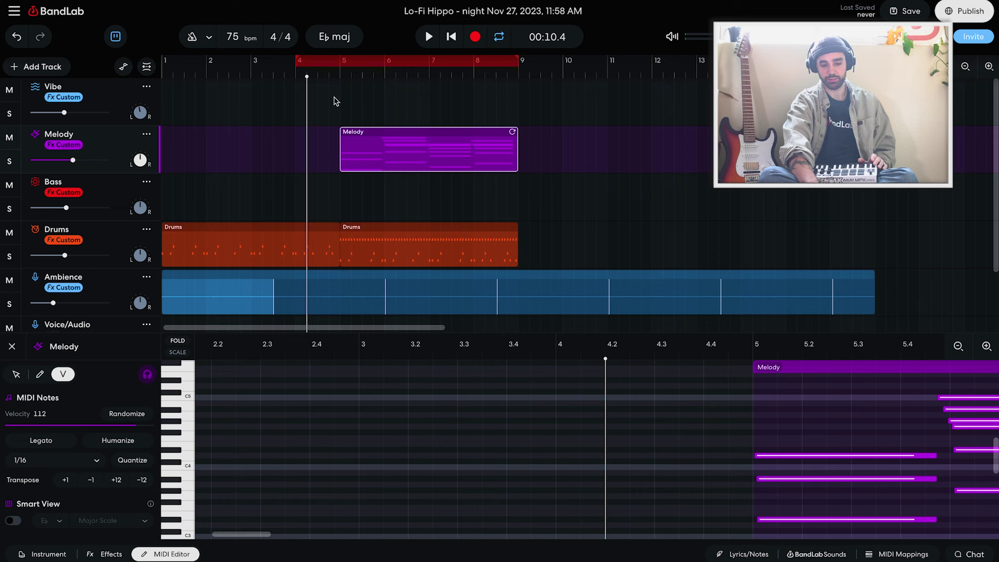
pyautogui.press('space')
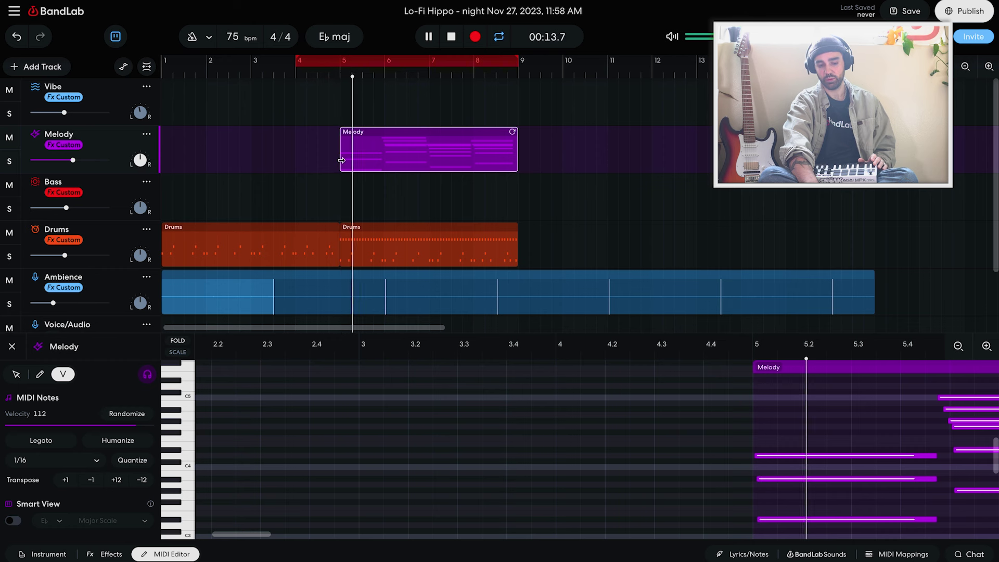
pyautogui.press('space')
pyautogui.moveTo(341, 160)
pyautogui.mouseDown()
pyautogui.moveTo(314, 163)
pyautogui.moveTo(331, 164)
pyautogui.mouseUp()
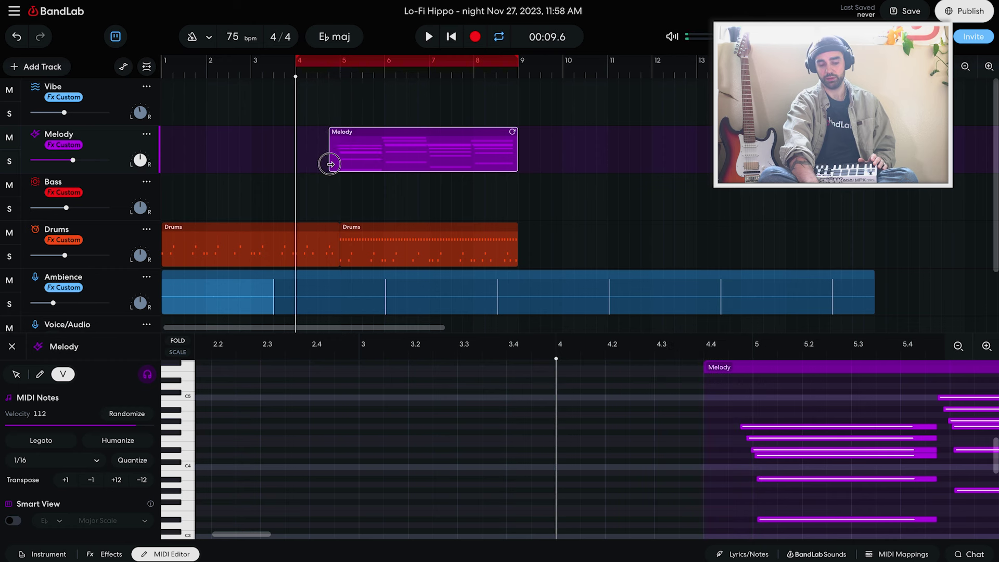
pyautogui.press('space')
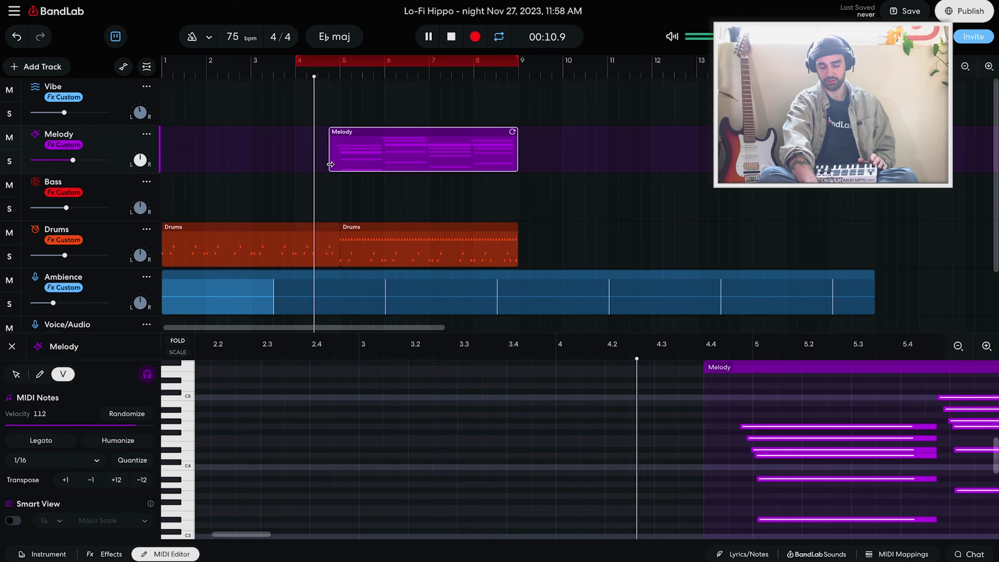
# - Record a bass line on the Bass track over bars 4 to 8
pyautogui.click(114, 195)
pyautogui.press('space')
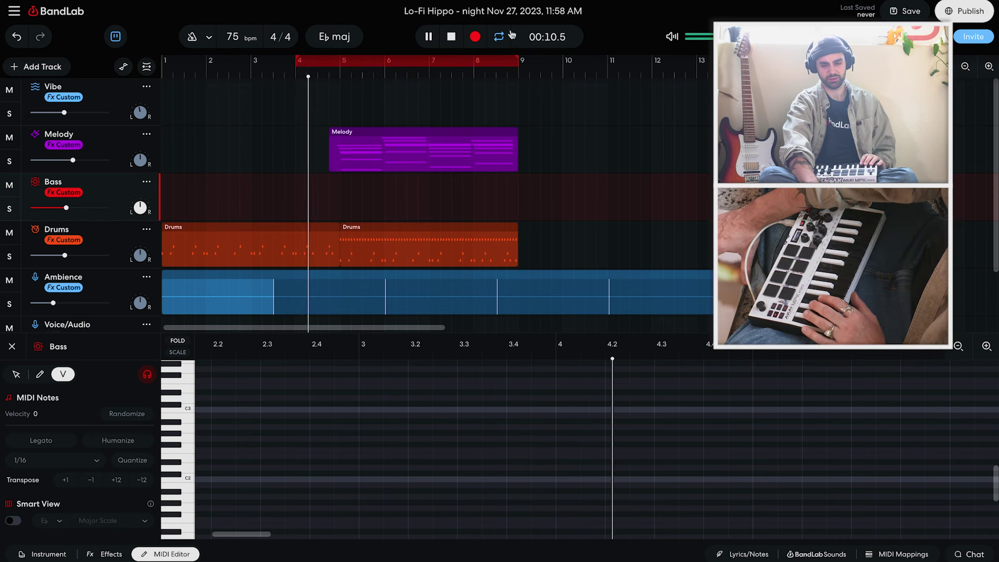
pyautogui.click(474, 37)
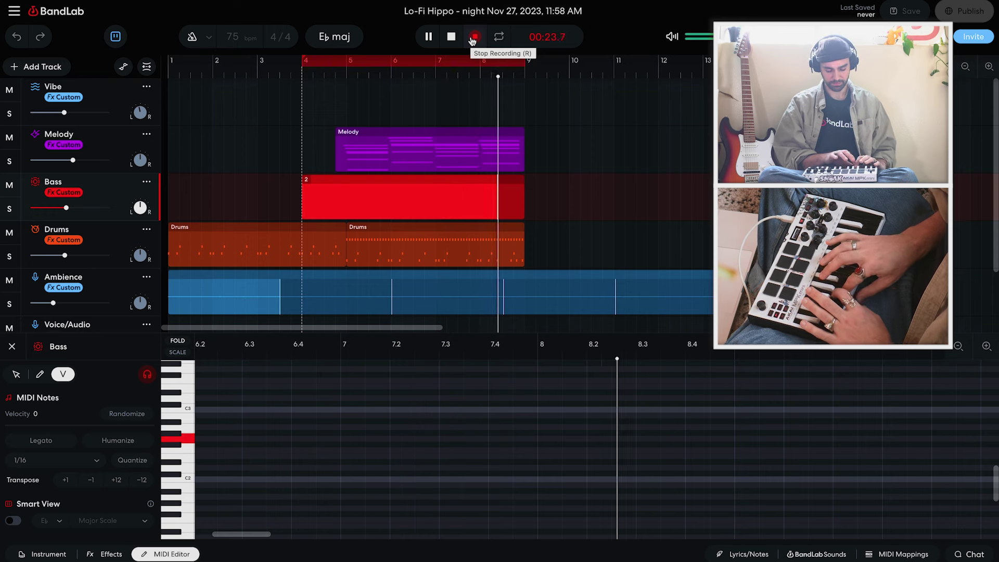
pyautogui.click(472, 41)
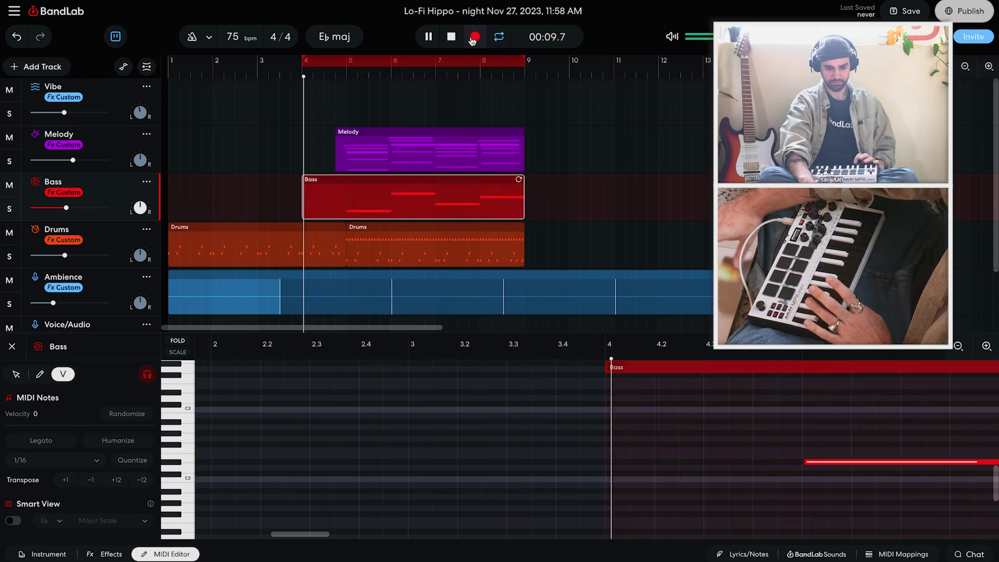
pyautogui.press('space')
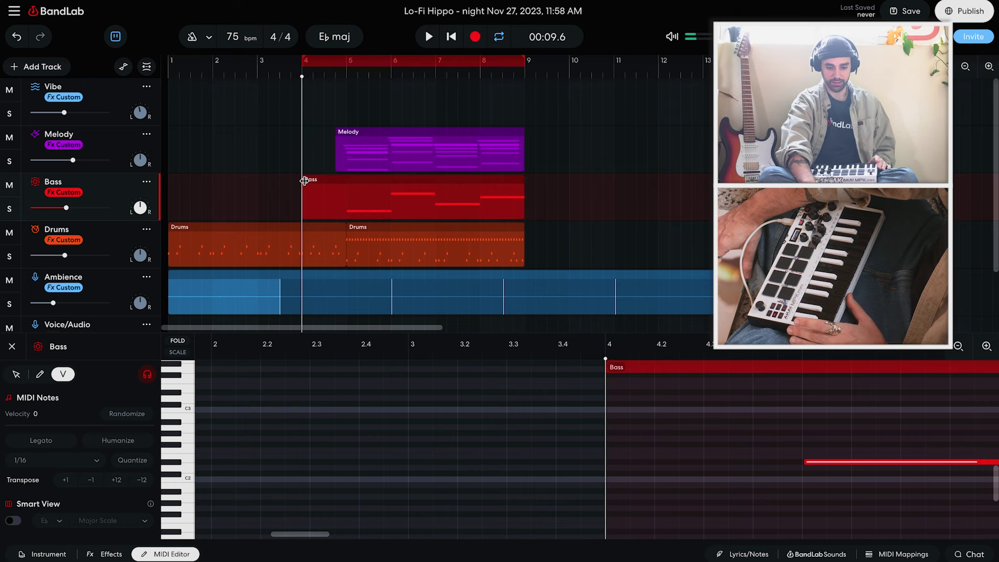
# - Trim the start of the Bass region to bar 5 and quantize all its notes to 1/16
pyautogui.click(328, 182)
pyautogui.moveTo(304, 186); pyautogui.dragTo(348, 185)
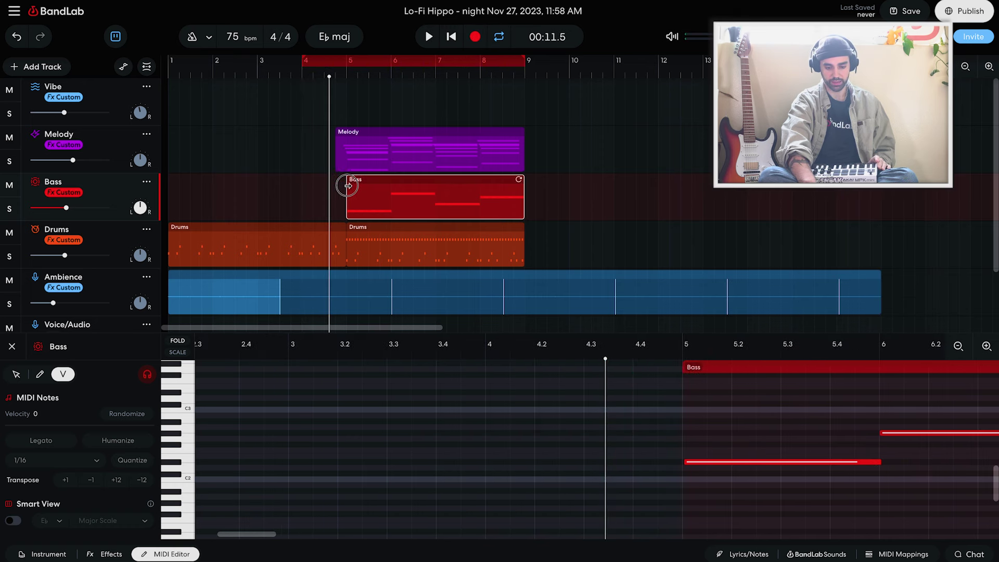
pyautogui.hscroll(8, 765, 484)
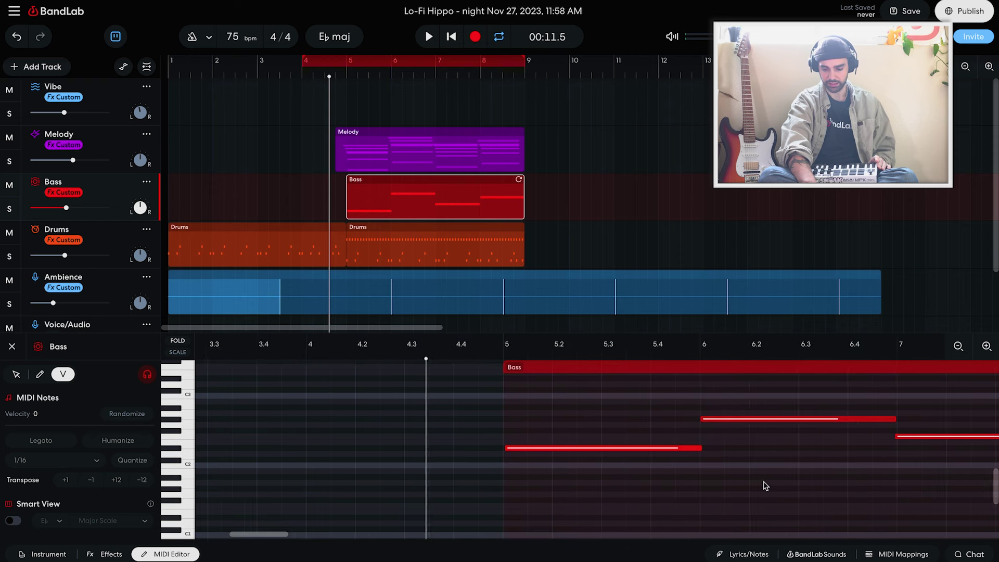
pyautogui.moveTo(859, 475); pyautogui.dragTo(432, 414)
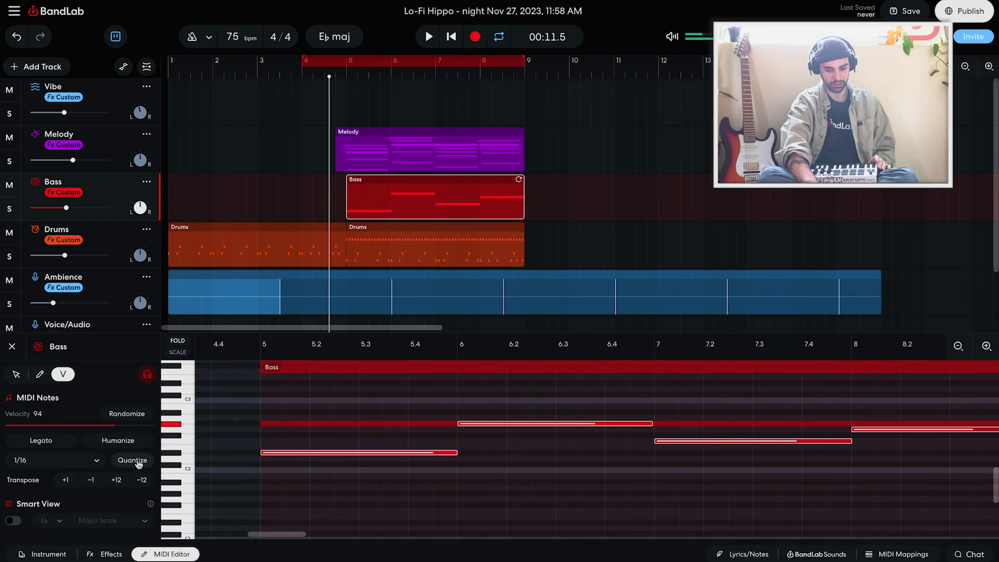
pyautogui.click(465, 460)
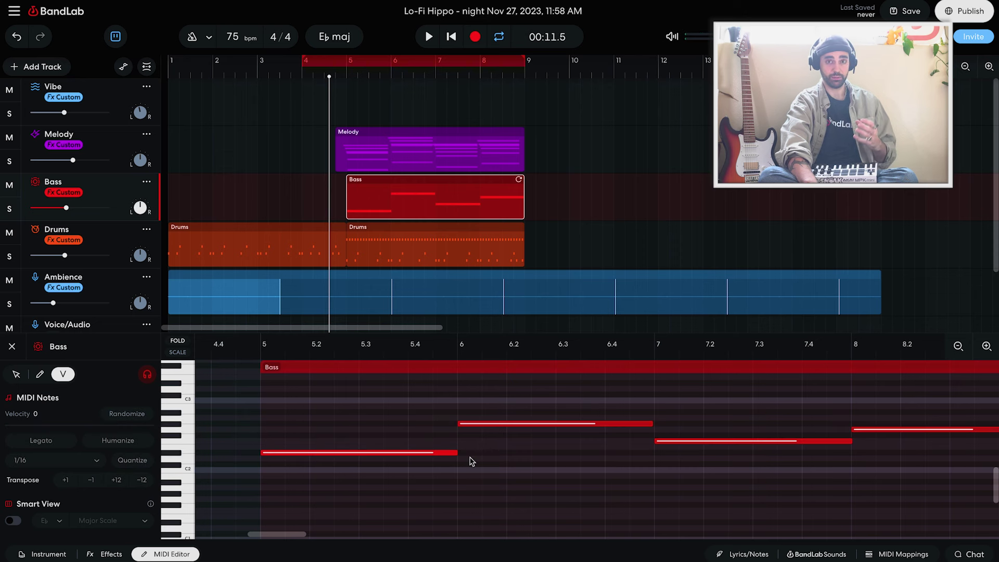
# - Try to resize the bass note at bar 5 in select mode
pyautogui.click(455, 452)
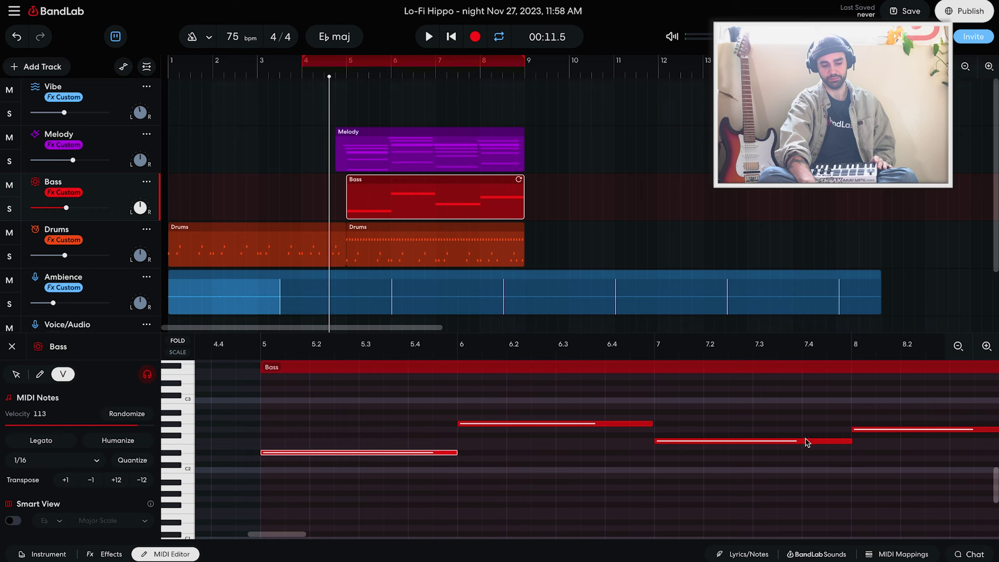
pyautogui.click(352, 389)
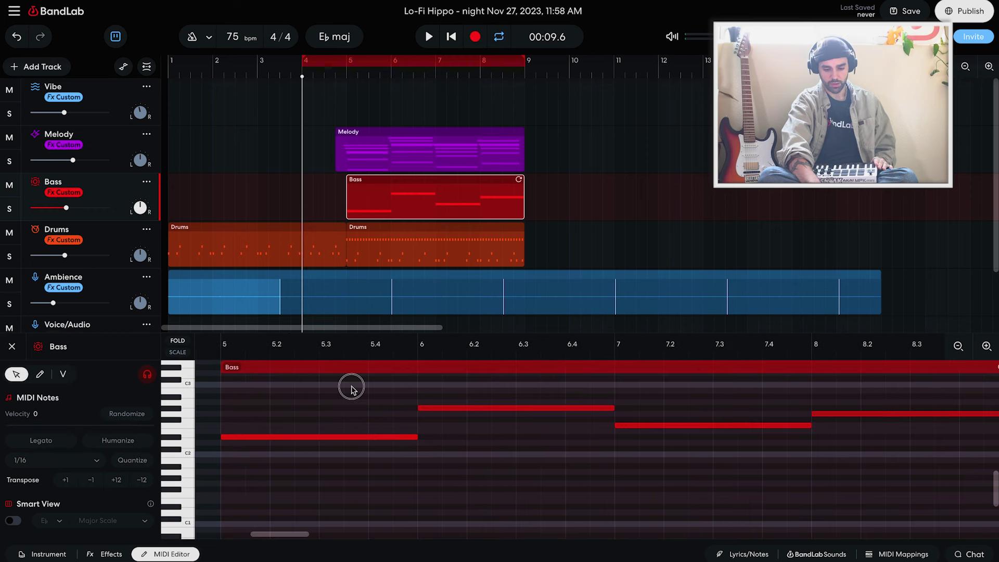
pyautogui.moveTo(351, 389); pyautogui.dragTo(405, 463)
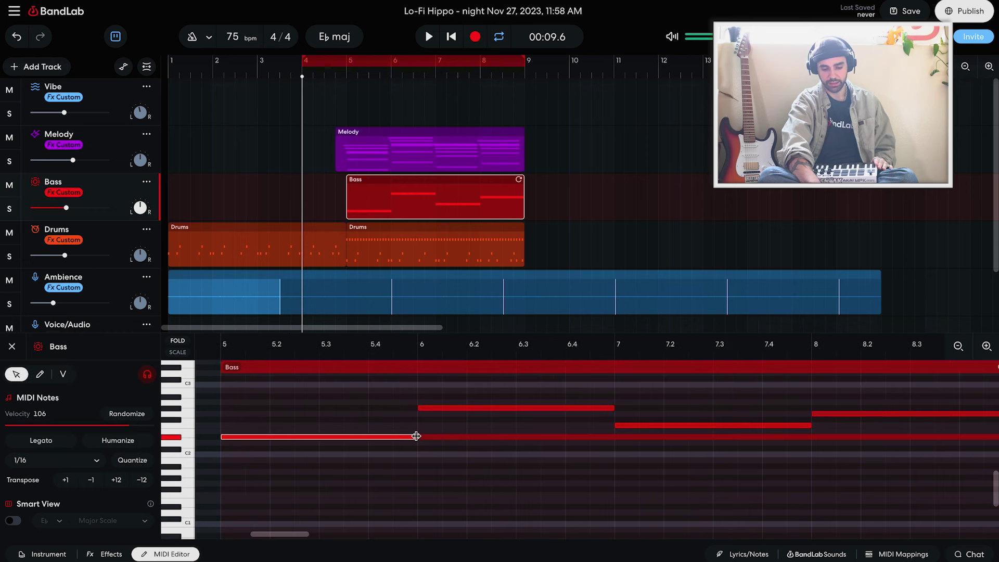
pyautogui.moveTo(452, 436); pyautogui.dragTo(418, 448)
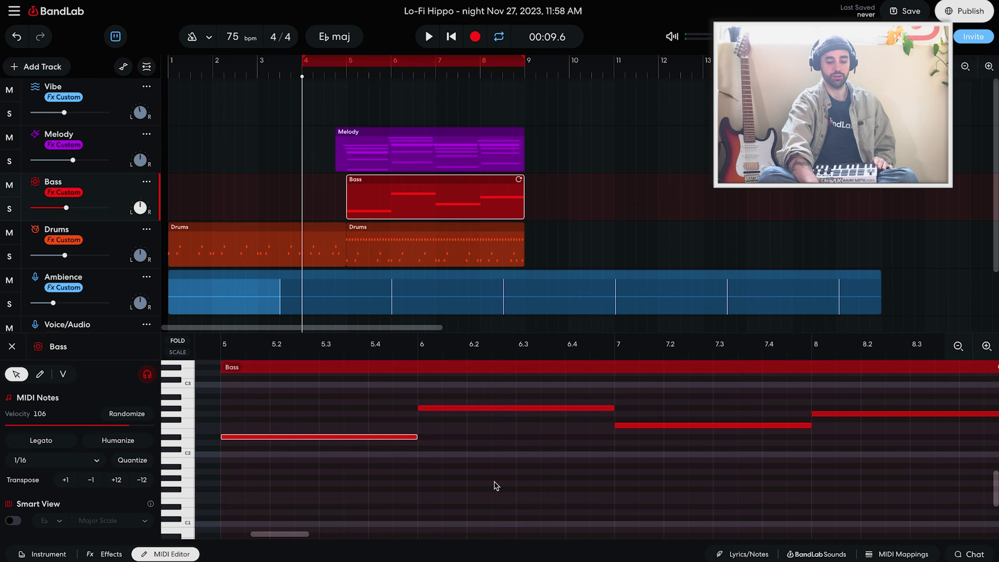
# - Play the loop to hear the Bass line together with the Melody and Drums
pyautogui.press('space')
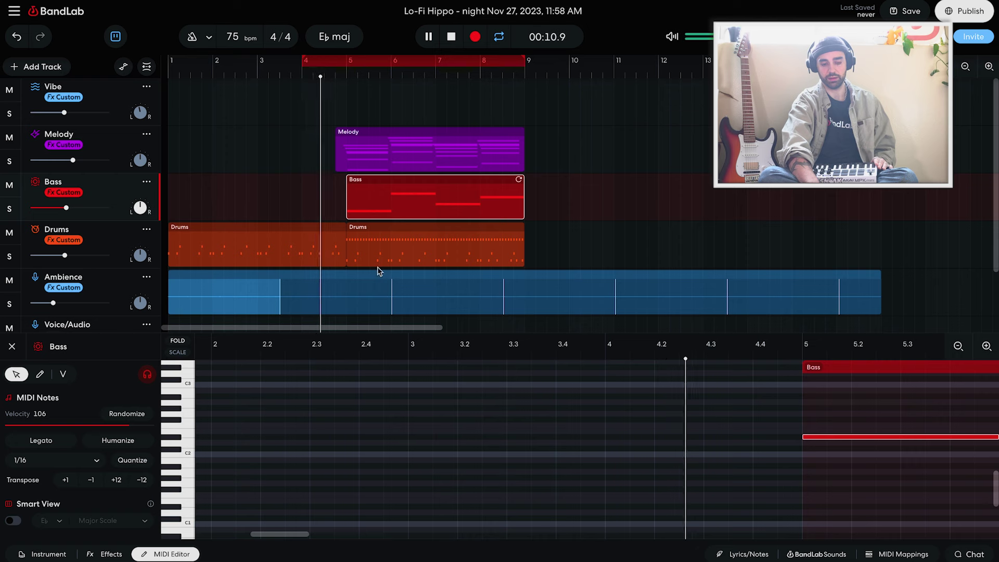
pyautogui.hscroll(2, 377, 270)
pyautogui.hscroll(3, 377, 270)
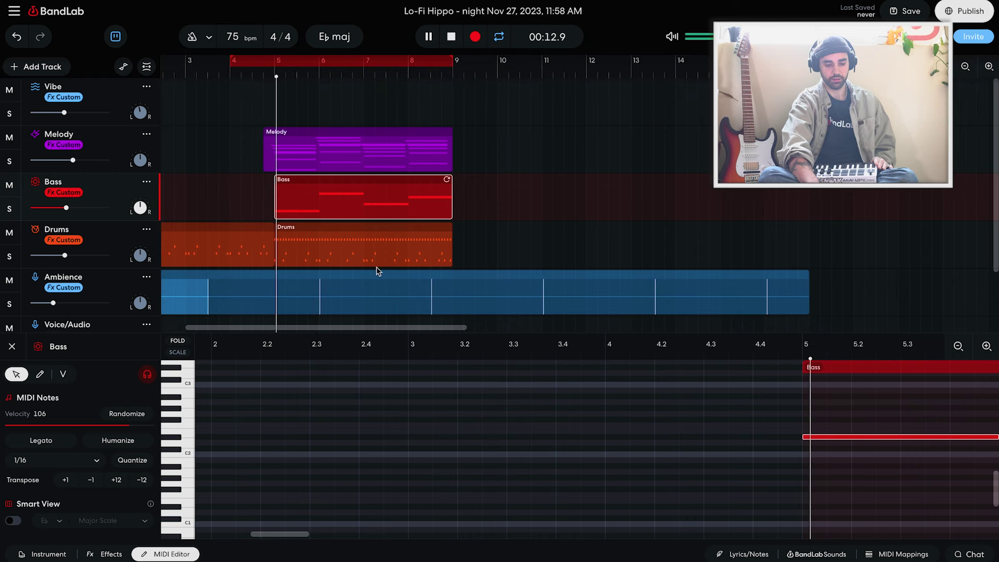
pyautogui.scroll(-2, 361, 196)
pyautogui.hscroll(-1, 361, 196)
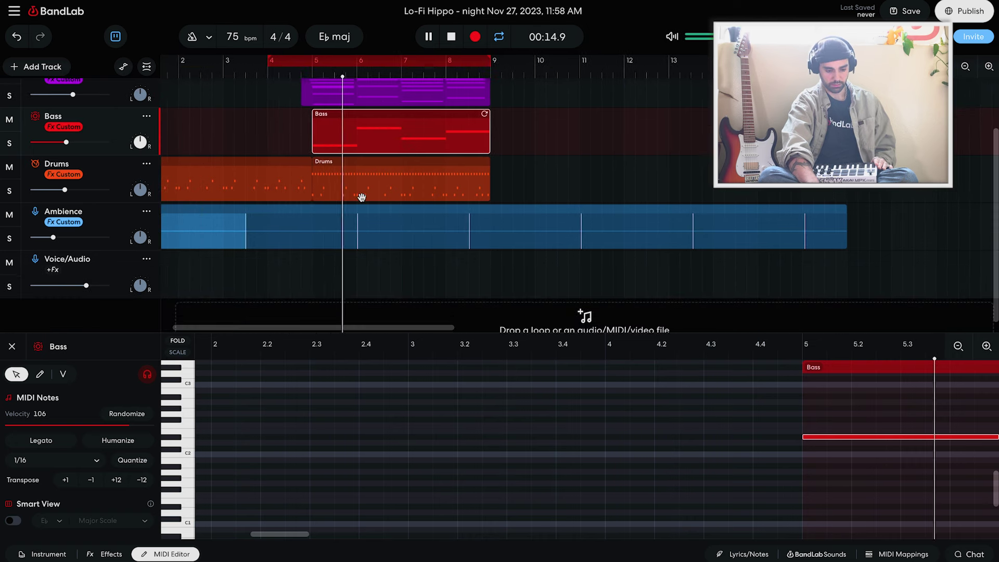
pyautogui.scroll(2, 362, 196)
pyautogui.hscroll(-1, 361, 196)
pyautogui.click(361, 196)
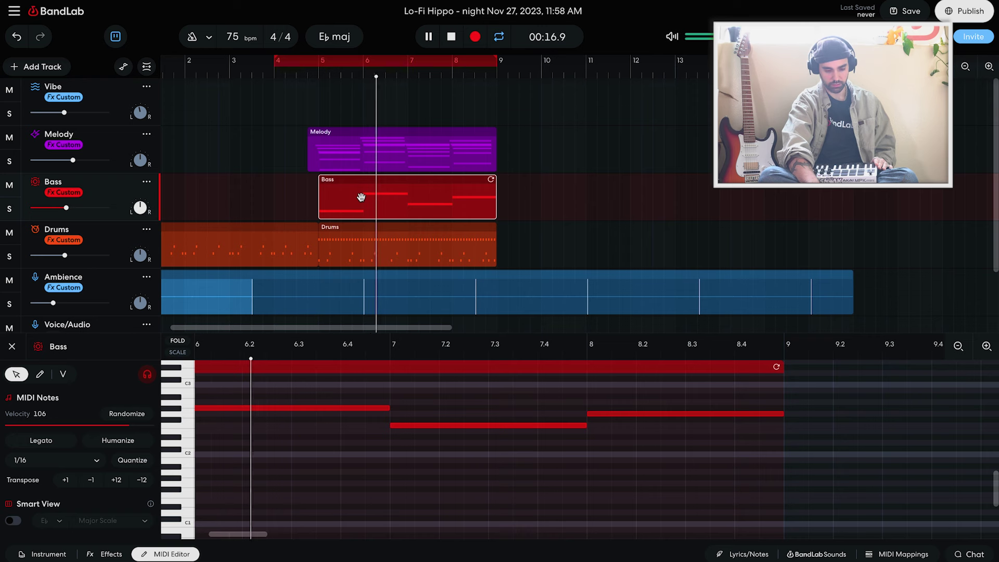
# - Select the Vibe track, move the loop's start to bar 5 and stop playback
pyautogui.click(103, 94)
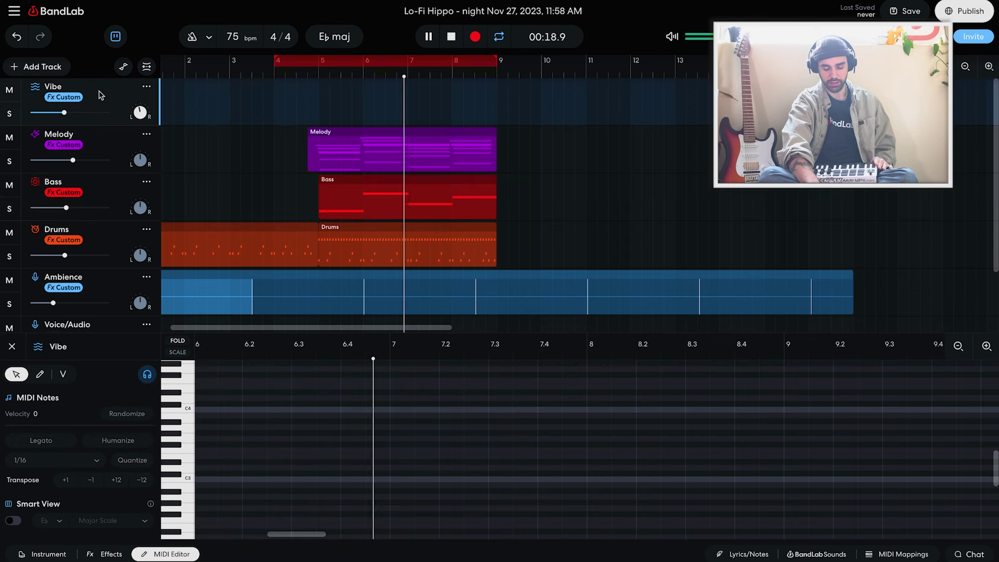
pyautogui.moveTo(274, 59); pyautogui.dragTo(316, 61)
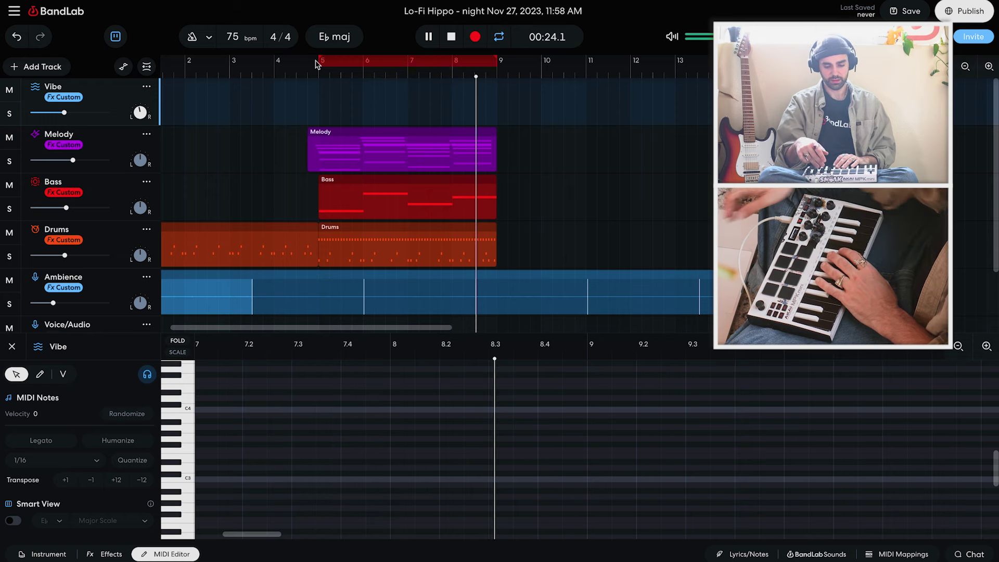
pyautogui.press('space')
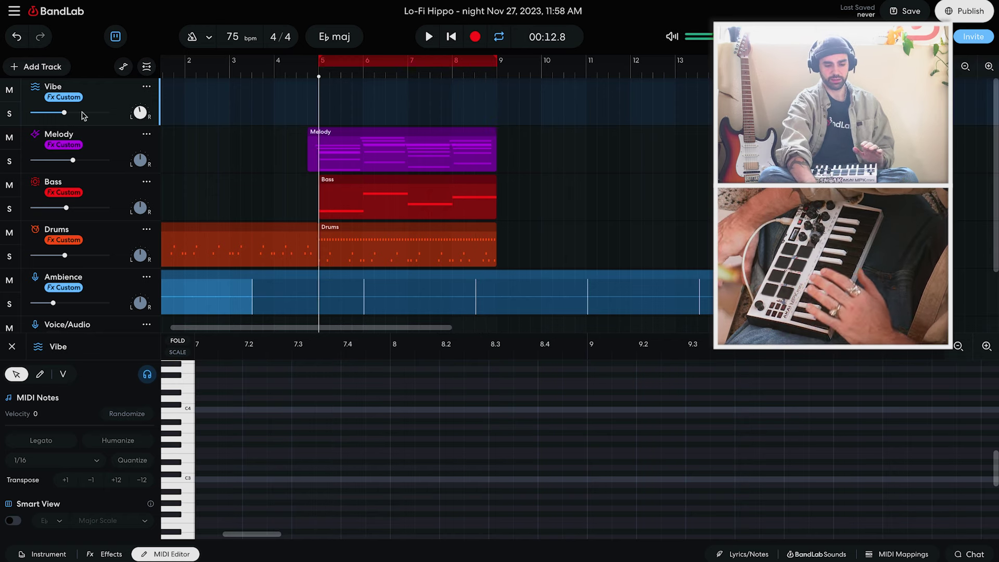
# - Raise the Vibe track's volume, and in its Graphic EQ lower the 100 Hz band and slightly boost the 6.4k band
pyautogui.moveTo(64, 113); pyautogui.dragTo(83, 113)
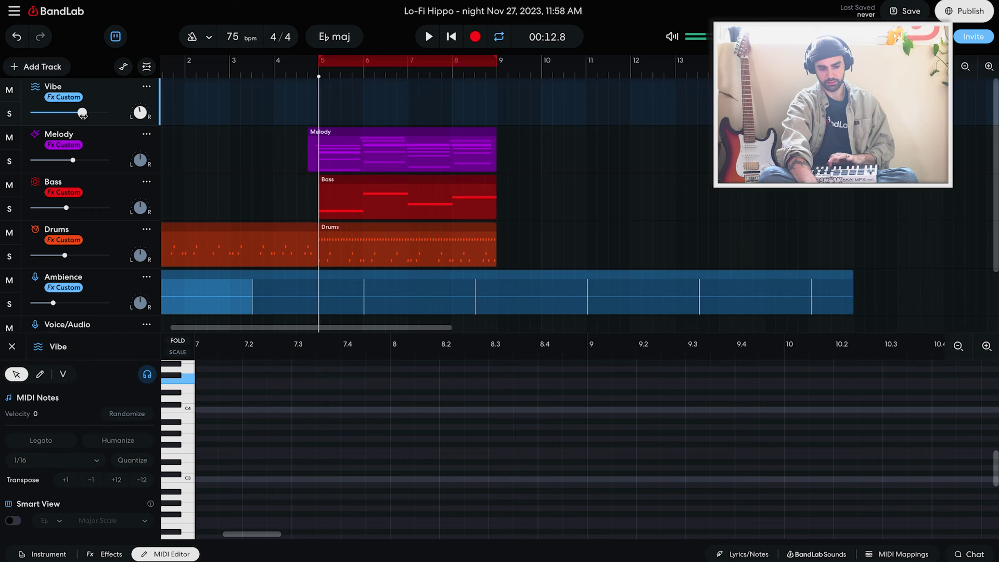
pyautogui.click(62, 99)
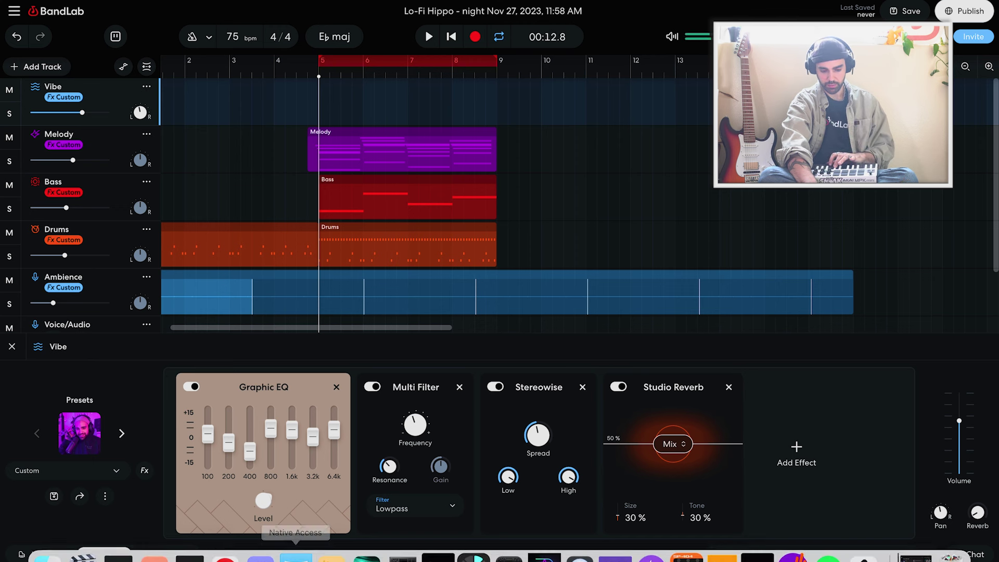
pyautogui.moveTo(208, 433); pyautogui.dragTo(232, 446)
pyautogui.moveTo(334, 434); pyautogui.dragTo(336, 415)
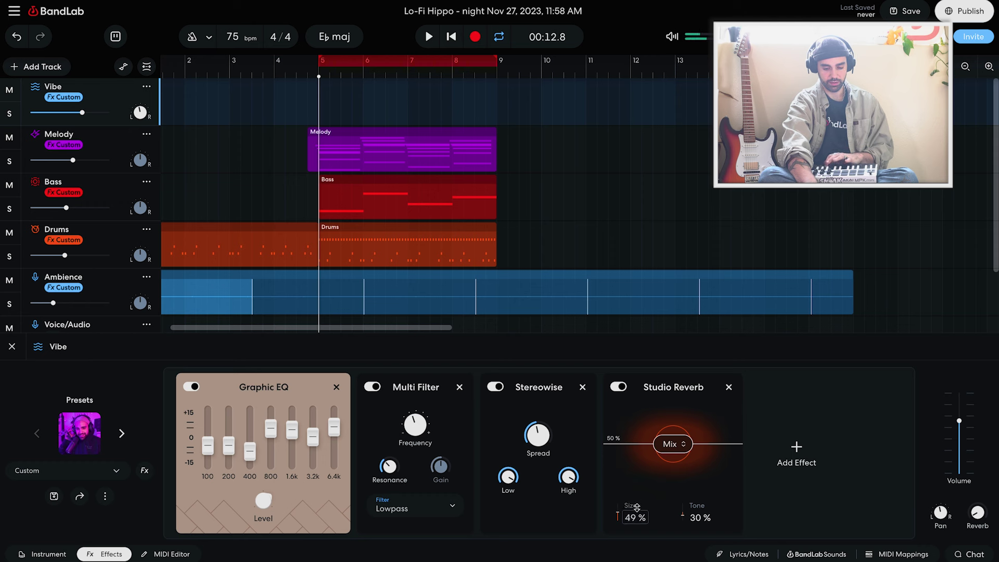
# - Set the Vibe track's Studio Reverb to 78% mix, 49% size and 86% tone, and raise the track volume further
pyautogui.moveTo(684, 444); pyautogui.dragTo(684, 432)
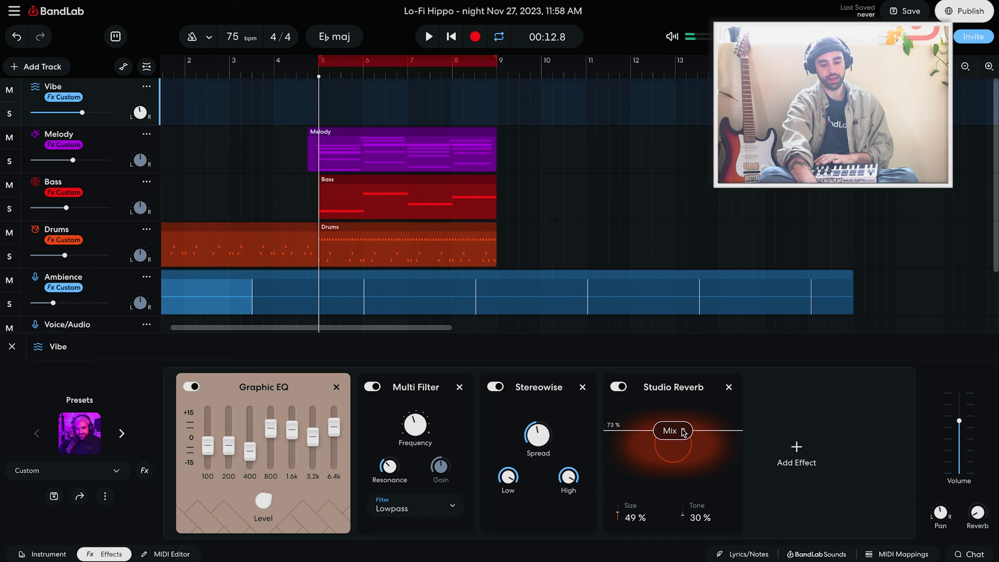
pyautogui.moveTo(681, 431); pyautogui.dragTo(683, 428)
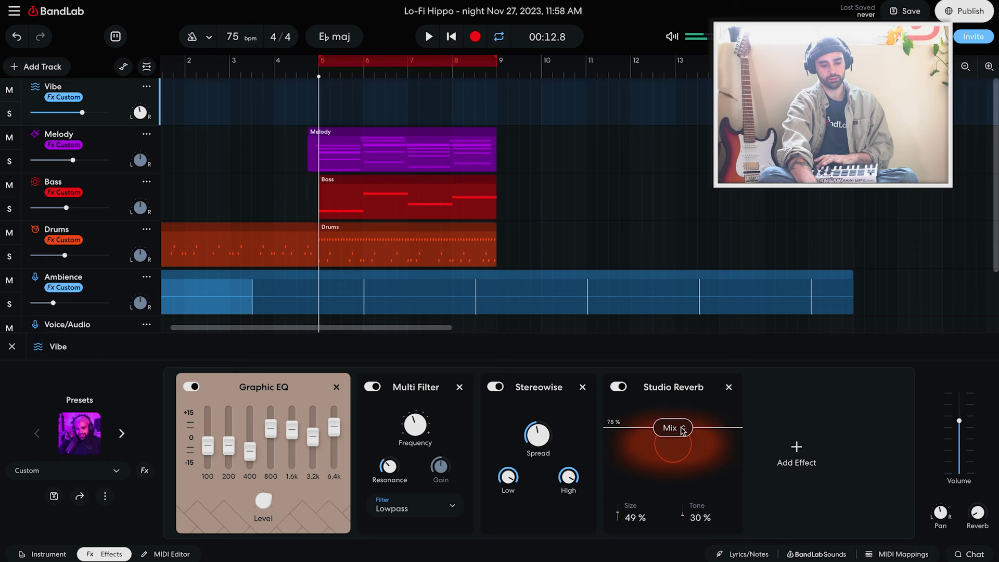
pyautogui.moveTo(82, 115); pyautogui.dragTo(89, 116)
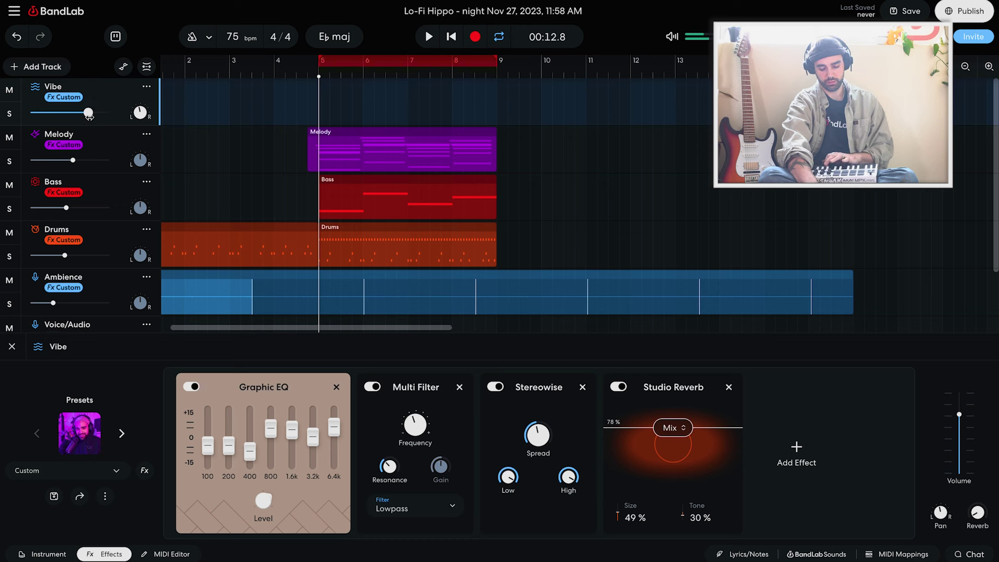
pyautogui.moveTo(704, 521); pyautogui.dragTo(708, 497)
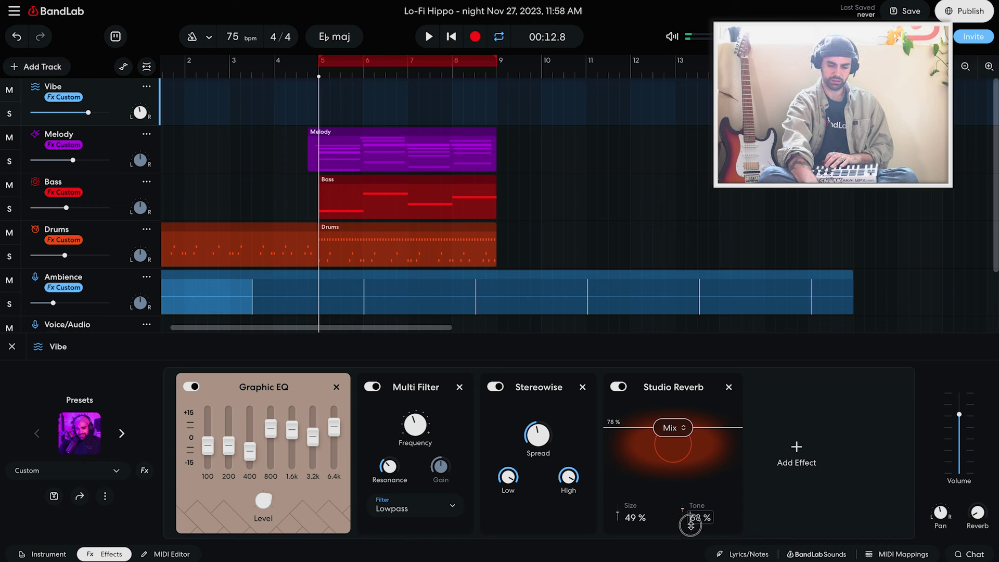
pyautogui.moveTo(406, 436)
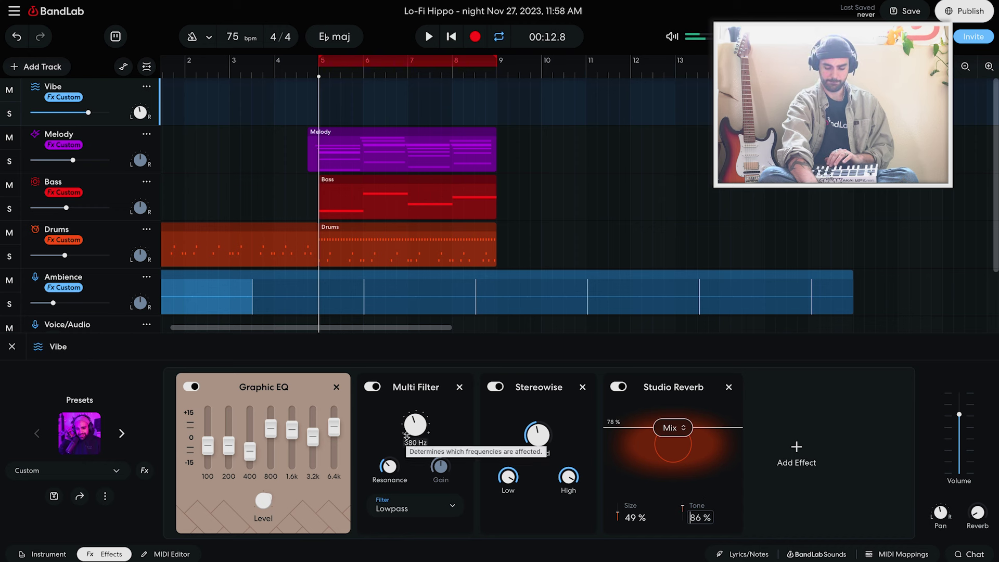
# - Add the Ping Pong Delay effect after the Studio Reverb on the Vibe track
pyautogui.click(791, 456)
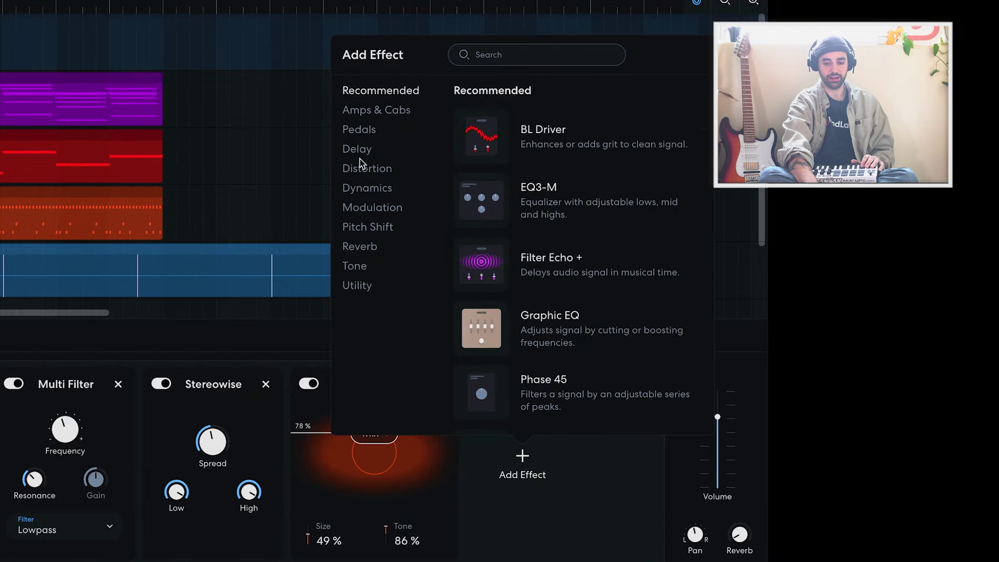
pyautogui.click(366, 152)
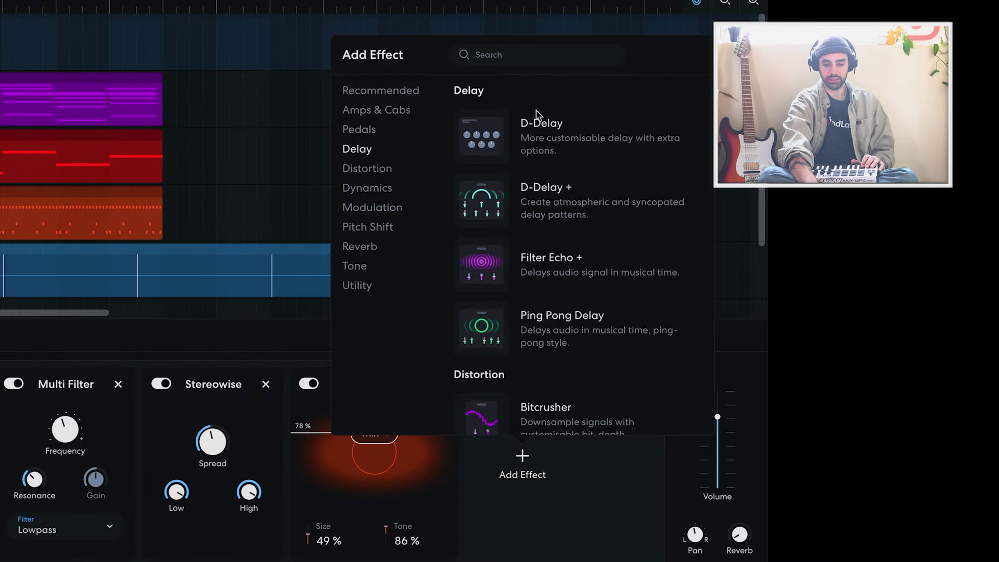
pyautogui.click(488, 336)
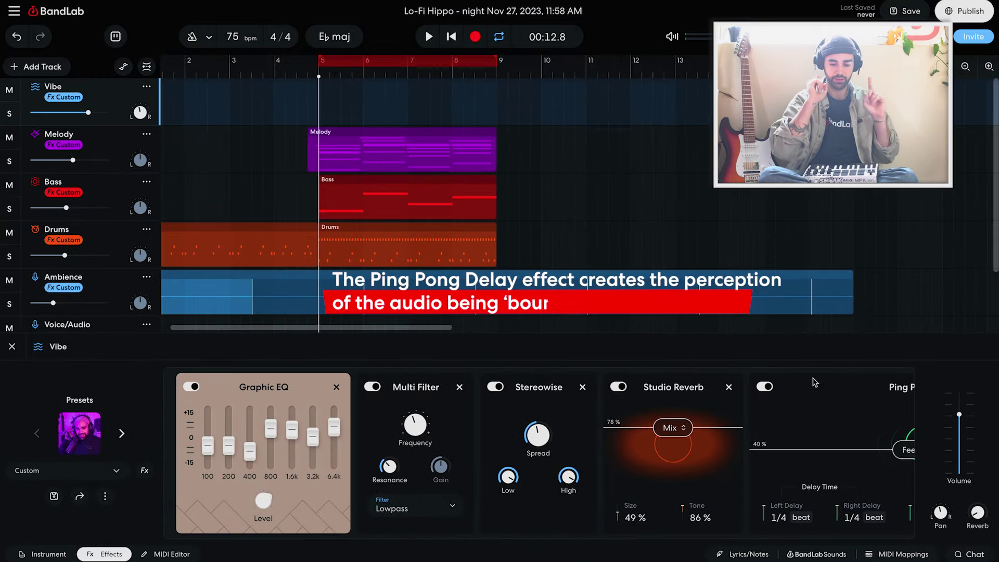
# - Set the Vibe track's Ping Pong Delay to 46% feedback, a right delay of 1/8· beat and a 62% mix
pyautogui.moveTo(805, 395); pyautogui.dragTo(617, 412)
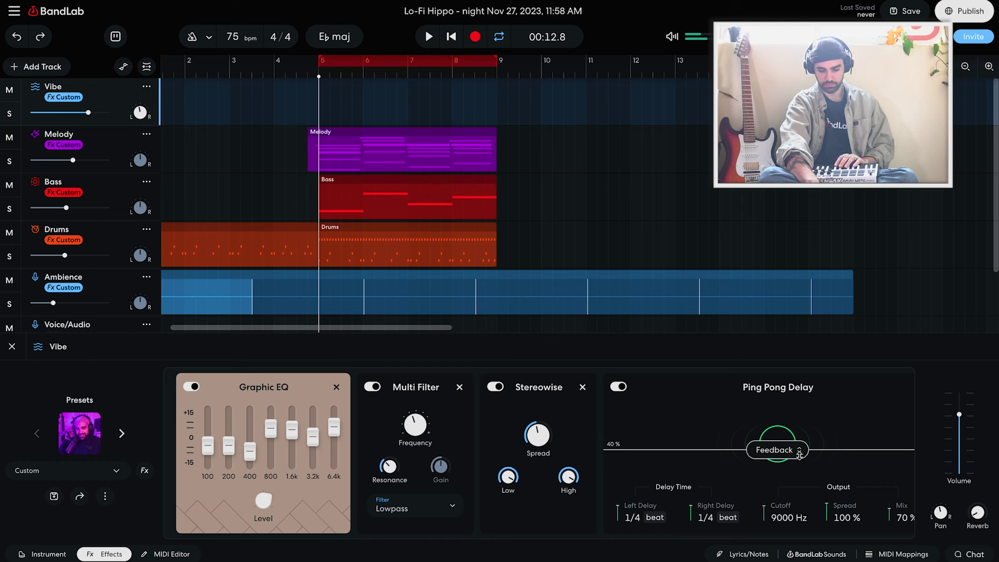
pyautogui.moveTo(800, 459)
pyautogui.mouseDown()
pyautogui.moveTo(804, 437)
pyautogui.moveTo(796, 455)
pyautogui.mouseUp()
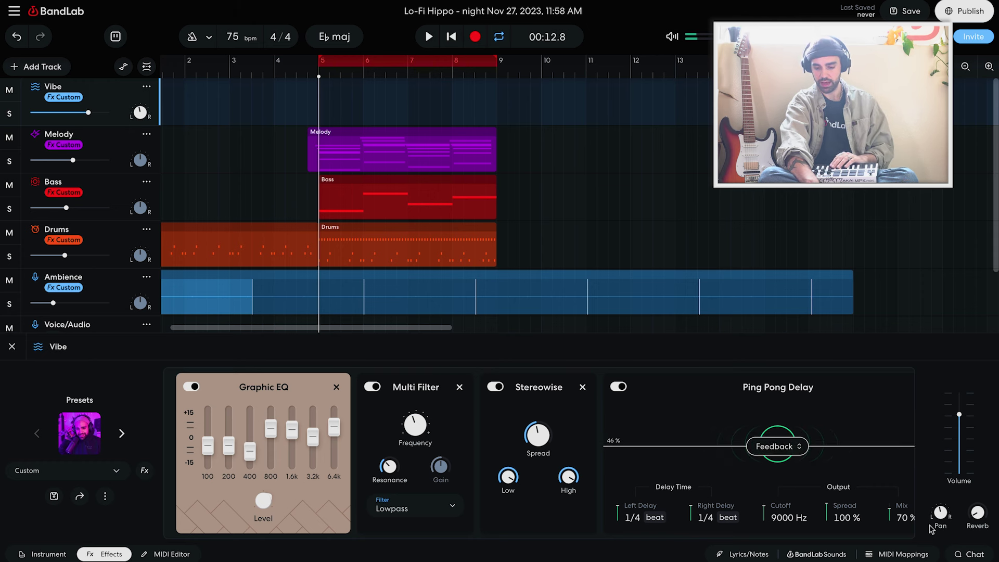
pyautogui.moveTo(636, 518); pyautogui.dragTo(630, 507)
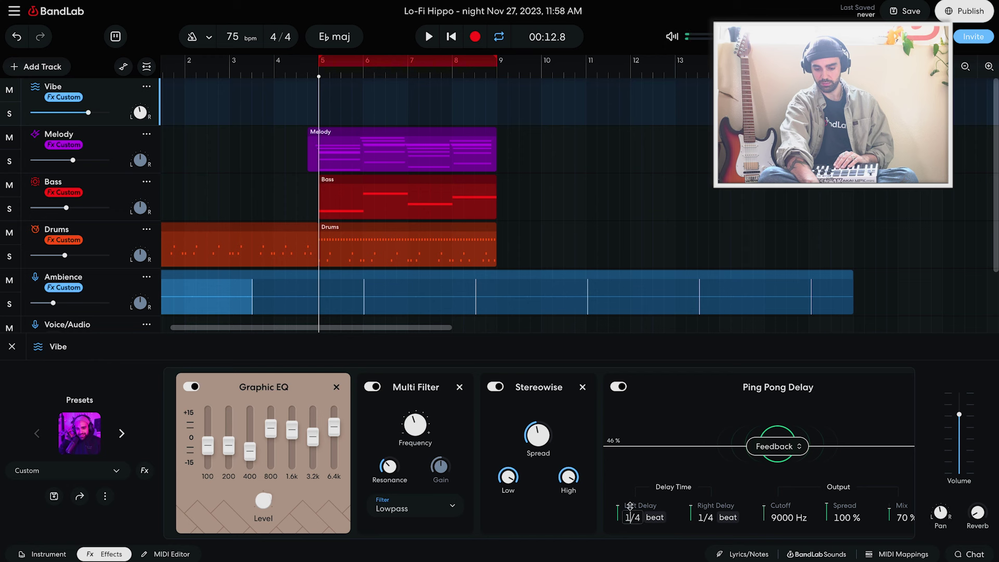
pyautogui.moveTo(691, 505); pyautogui.dragTo(691, 519)
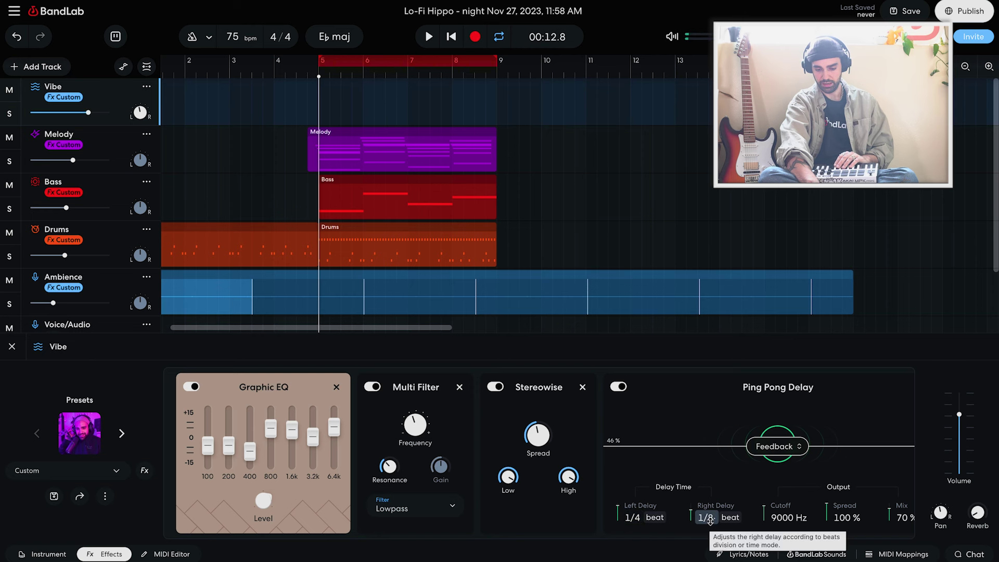
pyautogui.moveTo(888, 509); pyautogui.dragTo(888, 513)
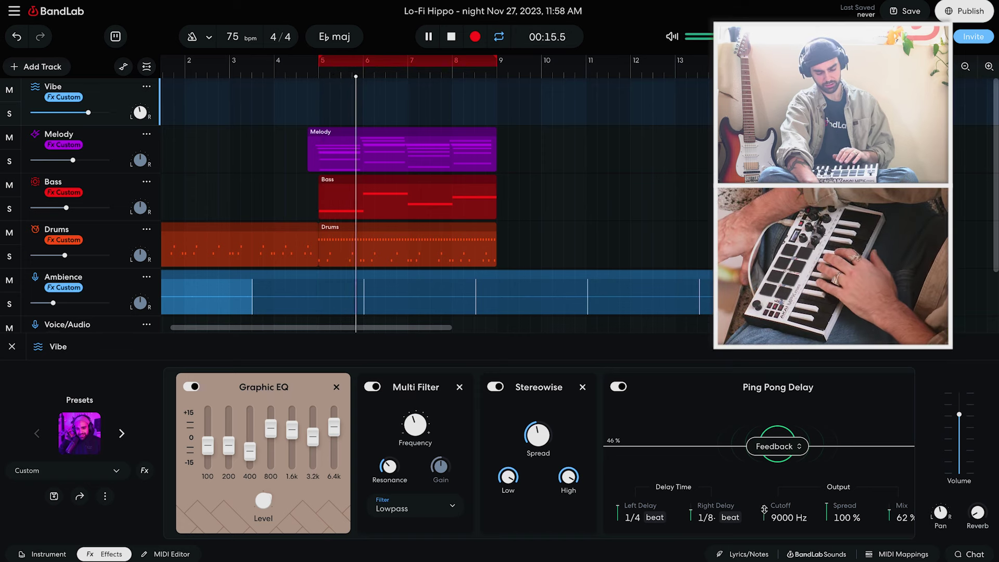
# - Raise the Vibe track's volume slightly and rehearse the part over the looped playback
pyautogui.moveTo(88, 113); pyautogui.dragTo(92, 113)
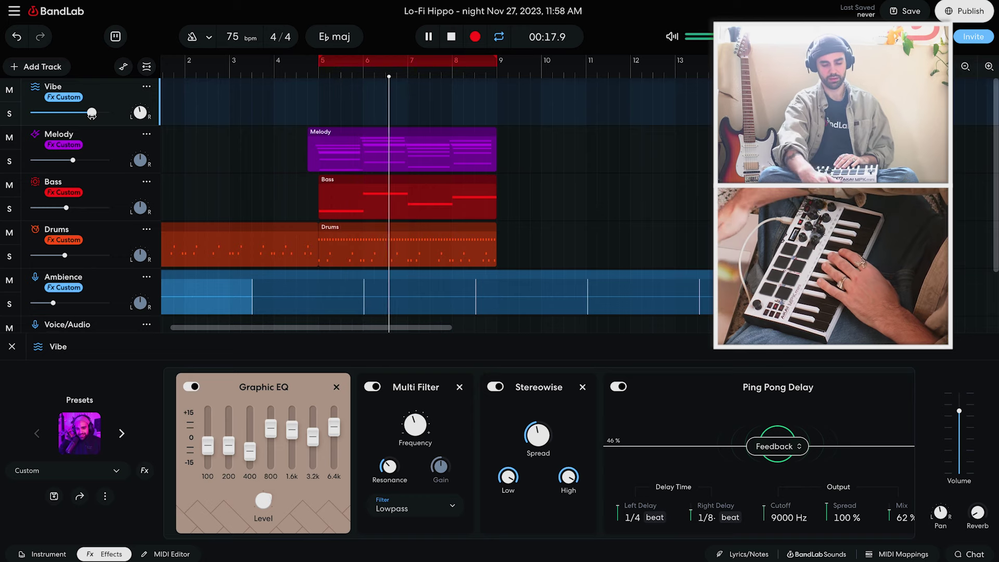
pyautogui.press('space')
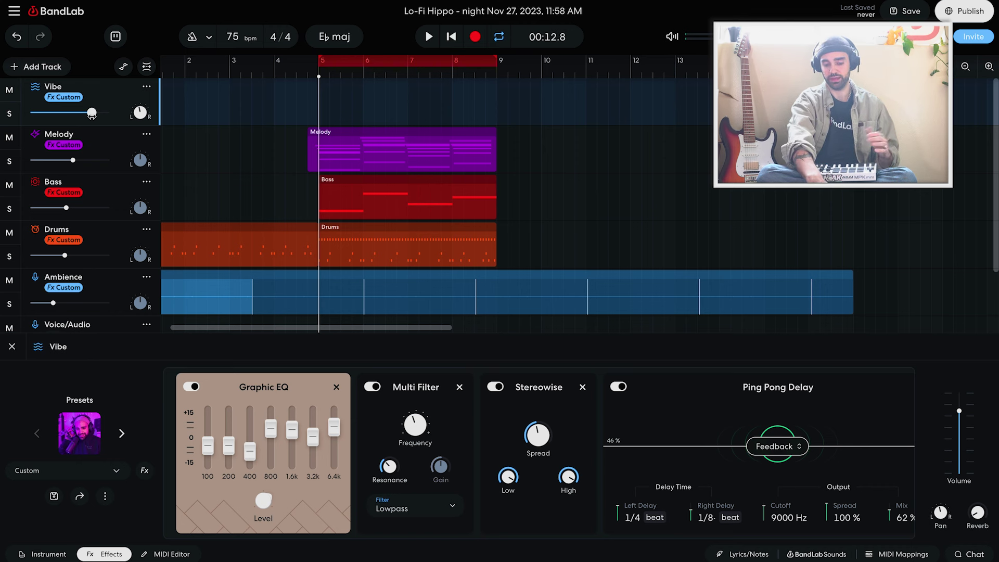
pyautogui.press('space')
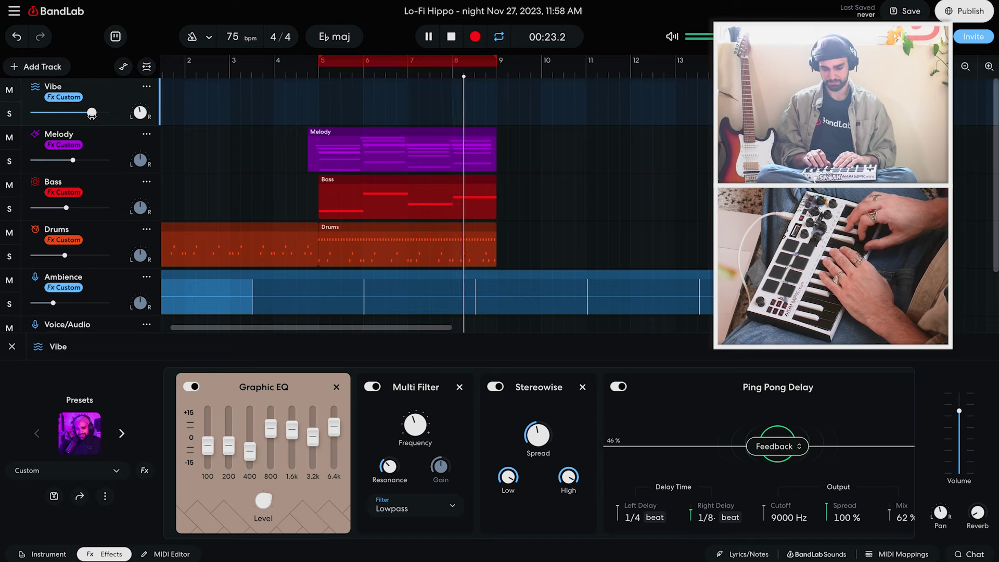
pyautogui.press('space')
# - Extend the end of the loop range to bar 13 and loop the Bass and Drums regions out to bar 13
pyautogui.click(459, 154)
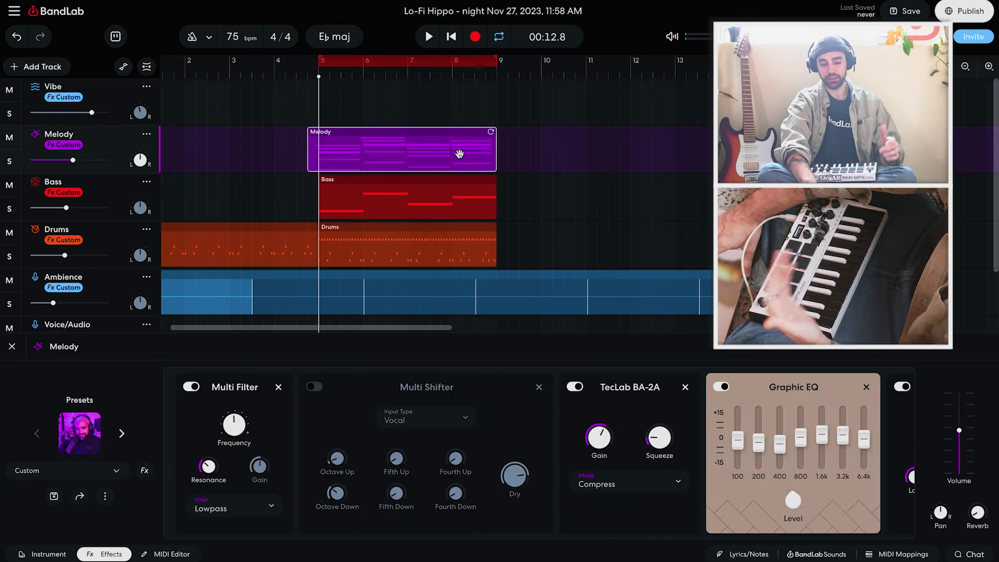
pyautogui.moveTo(497, 65); pyautogui.dragTo(675, 68)
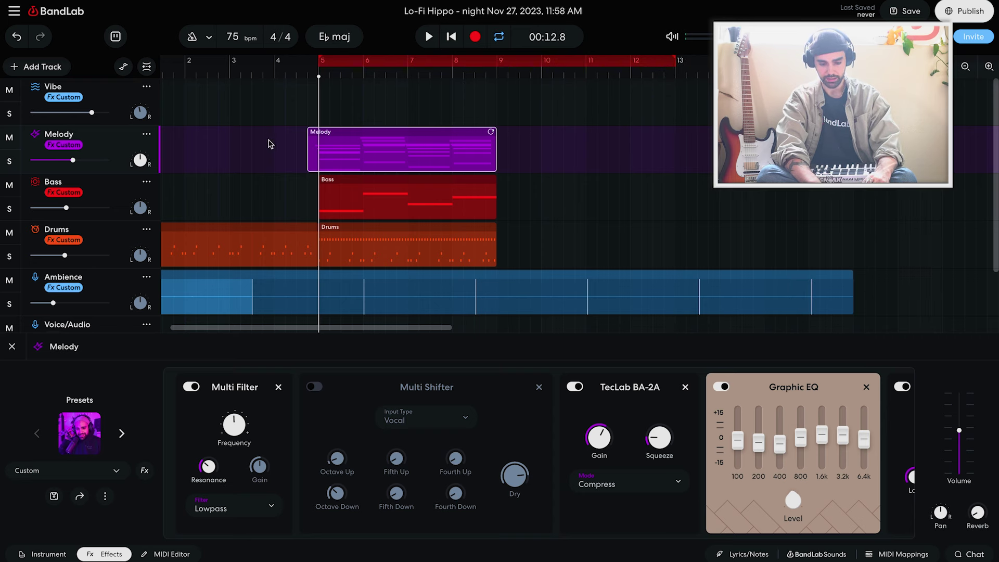
pyautogui.click(450, 194)
pyautogui.moveTo(491, 179); pyautogui.dragTo(643, 168)
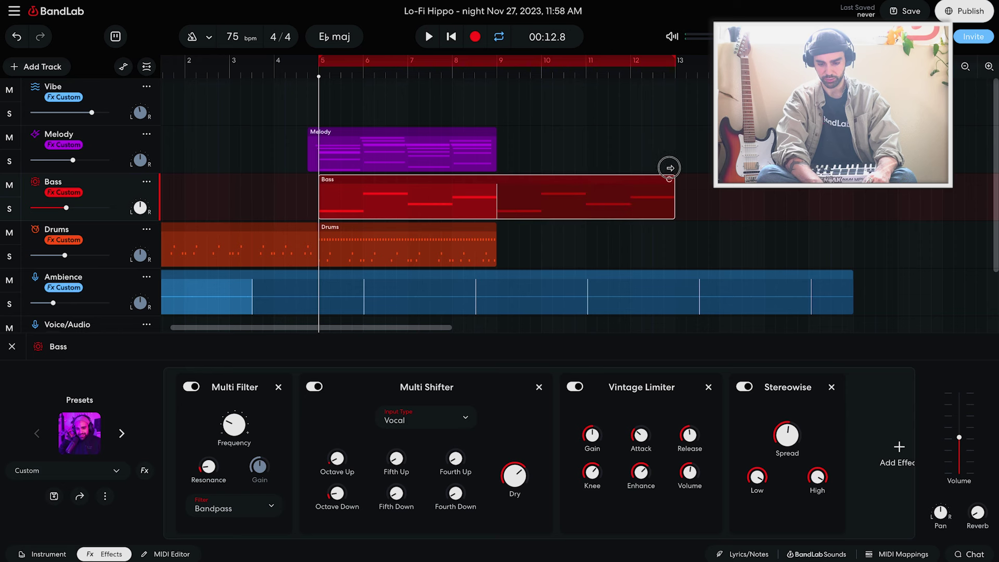
pyautogui.click(493, 231)
pyautogui.moveTo(493, 228); pyautogui.dragTo(658, 228)
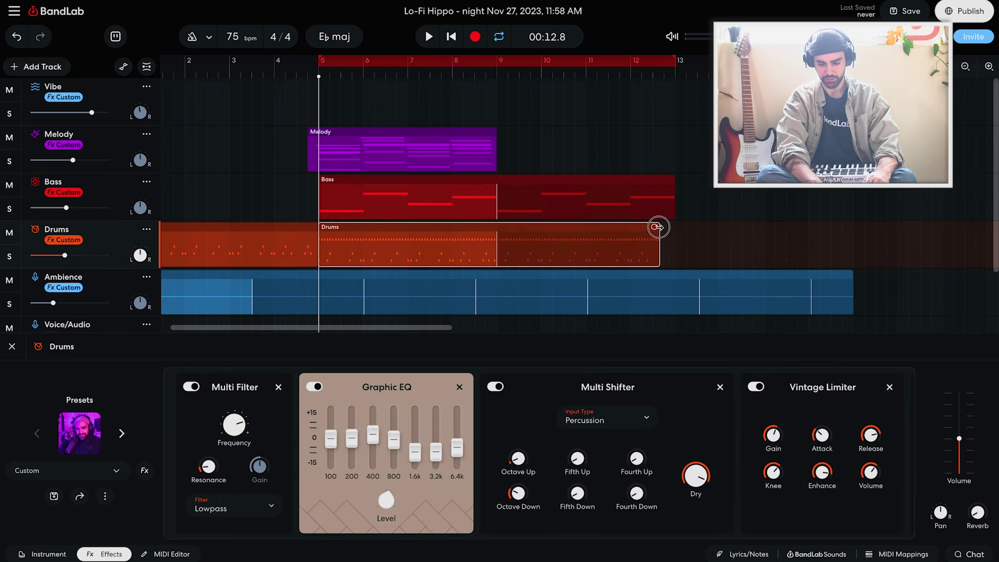
# - Duplicate the Melody region to fill up to bar 13, keeping each copy's start slightly ahead of bars 5 and 9
pyautogui.click(371, 154)
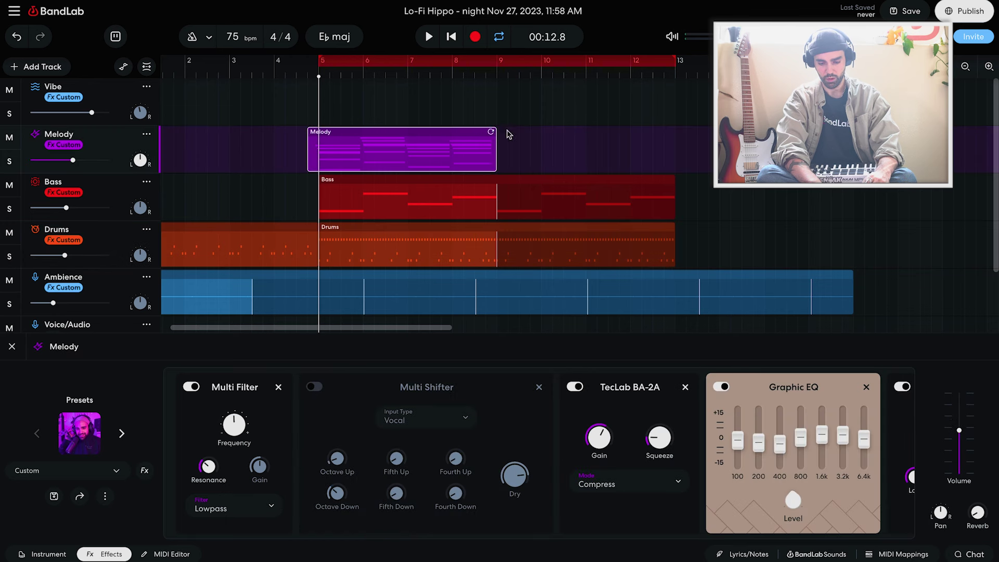
pyautogui.moveTo(492, 133)
pyautogui.mouseDown()
pyautogui.moveTo(665, 127)
pyautogui.moveTo(492, 134)
pyautogui.mouseUp()
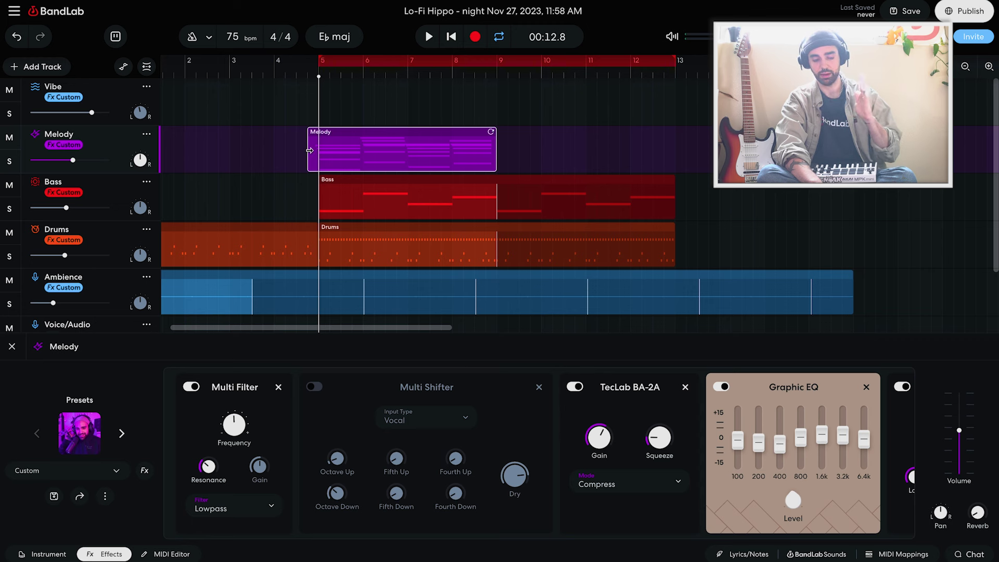
pyautogui.moveTo(310, 150); pyautogui.dragTo(321, 149)
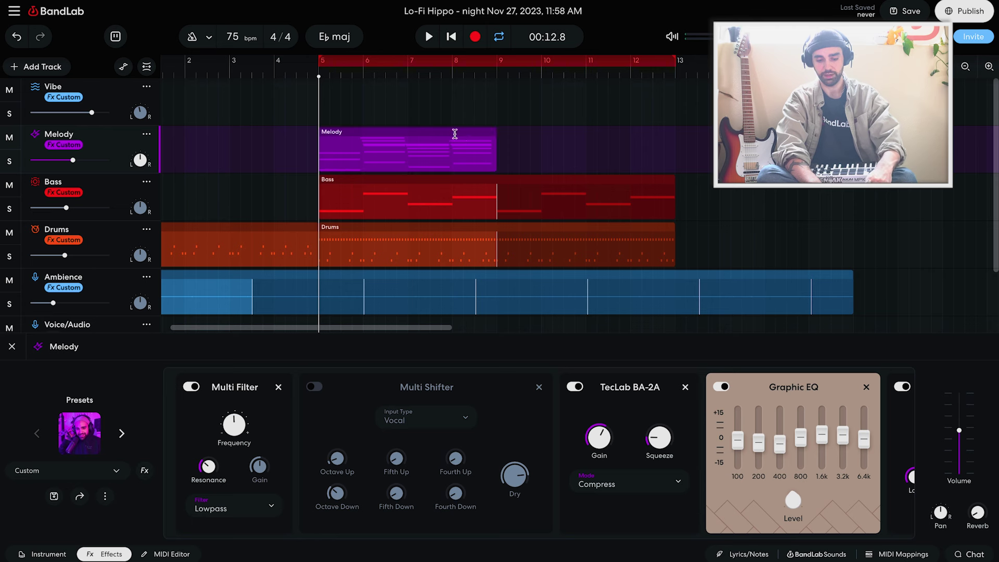
pyautogui.moveTo(439, 143); pyautogui.dragTo(619, 135)
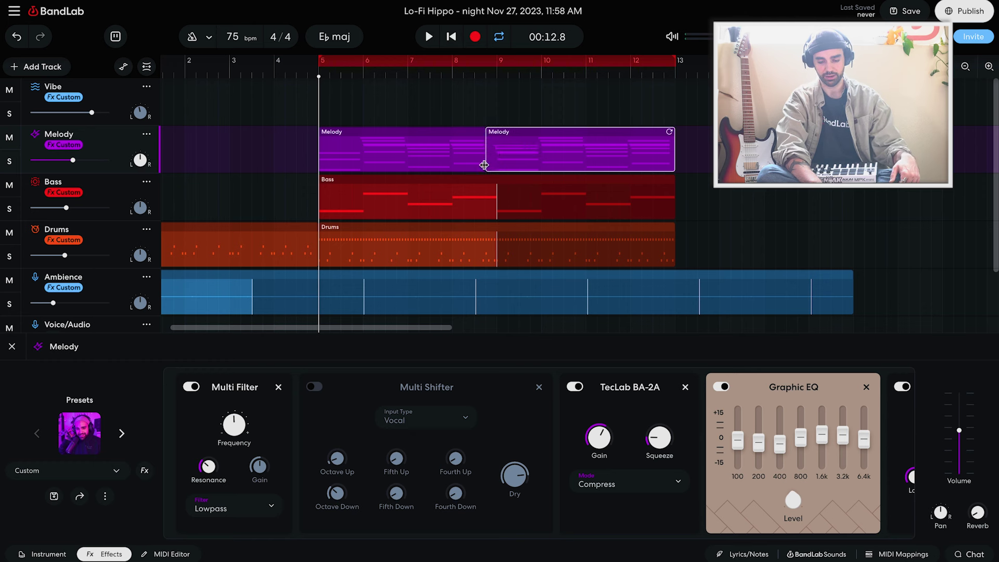
pyautogui.moveTo(319, 152); pyautogui.dragTo(307, 164)
# - Play the arrangement from midway through bar 4 to check the Melody's entry into bar 5
pyautogui.click(296, 163)
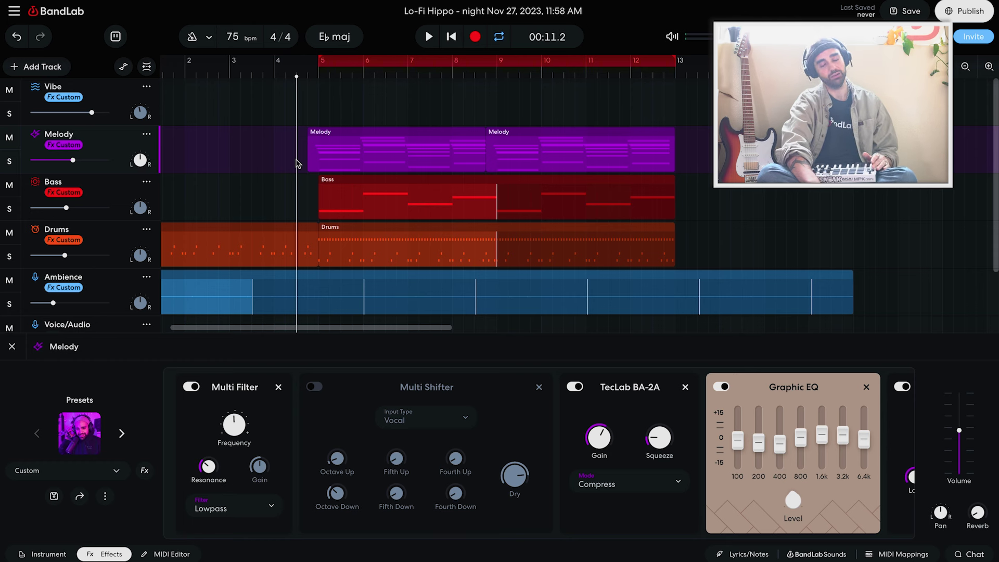
pyautogui.press('space')
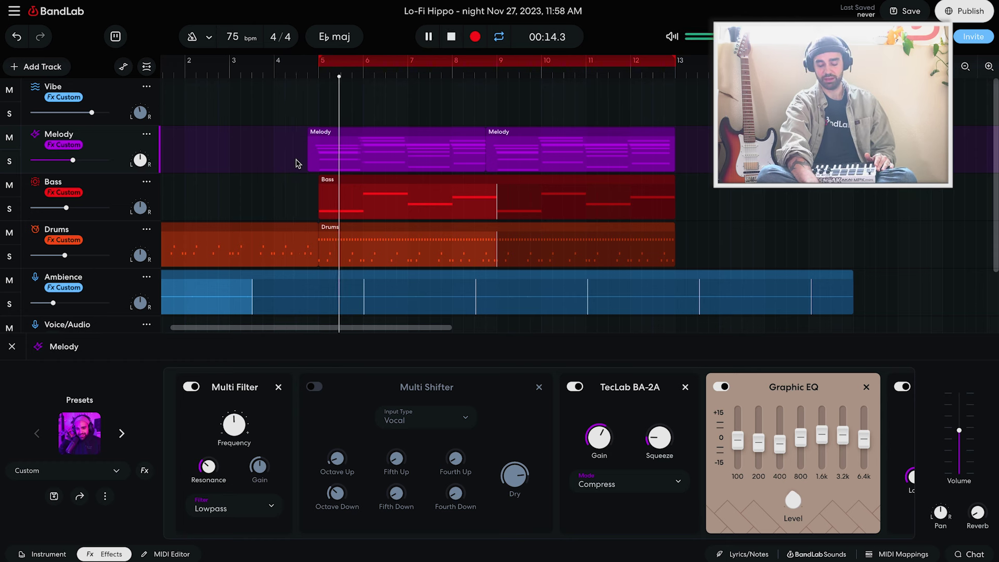
pyautogui.press('space')
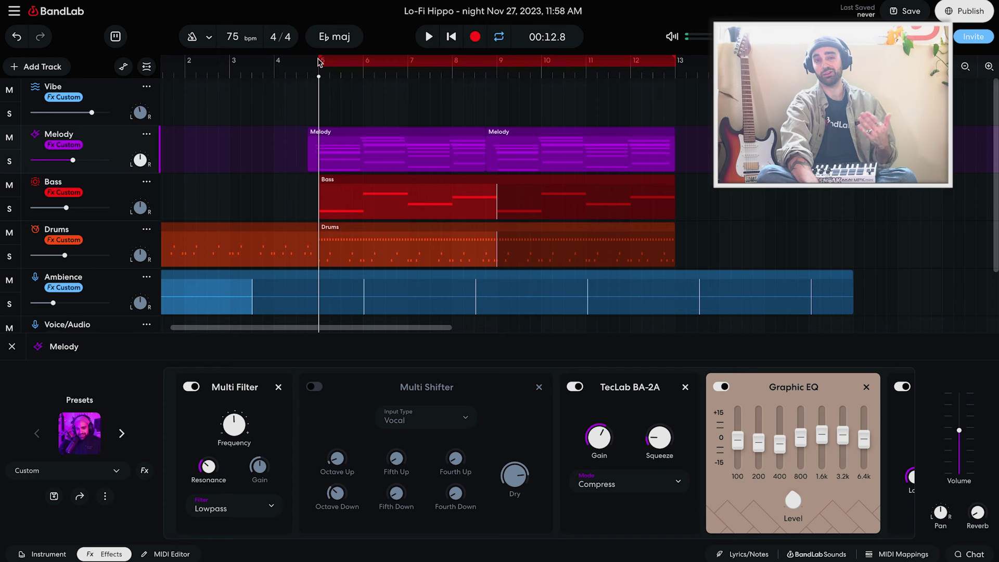
# - Record an eight-bar part on the Vibe track from bar 5 to bar 13 and play it back
pyautogui.click(476, 38)
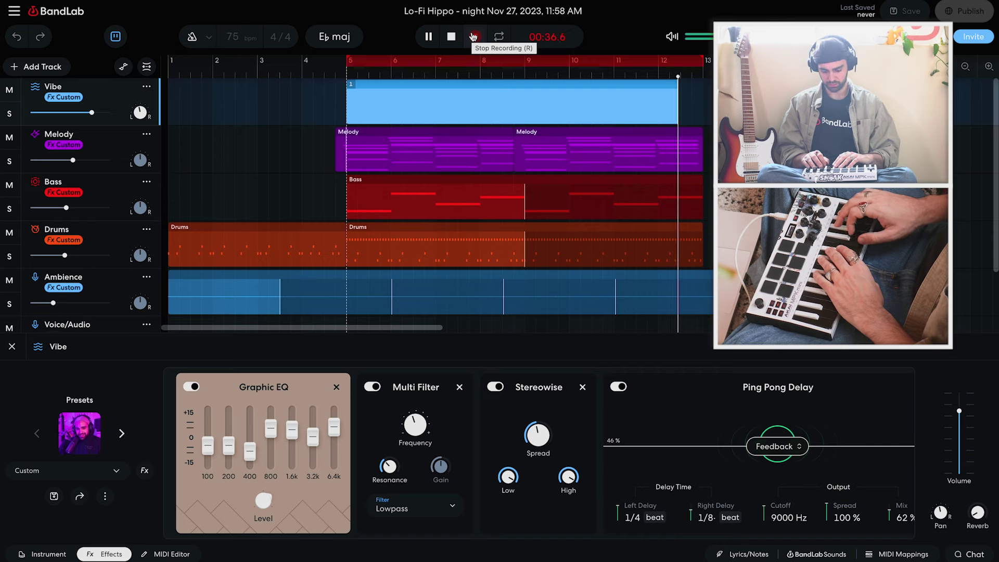
pyautogui.click(473, 36)
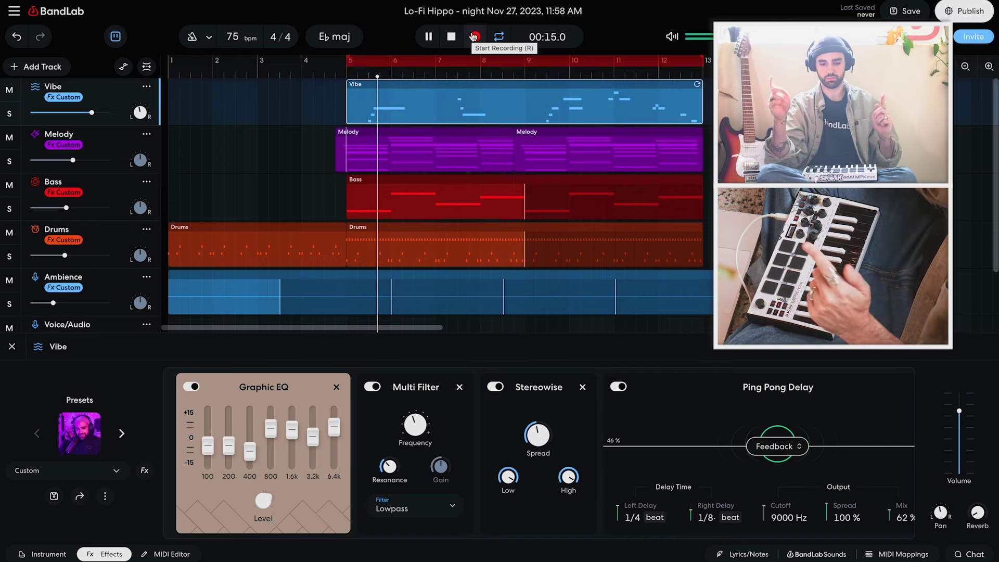
pyautogui.press('space')
pyautogui.press('space')
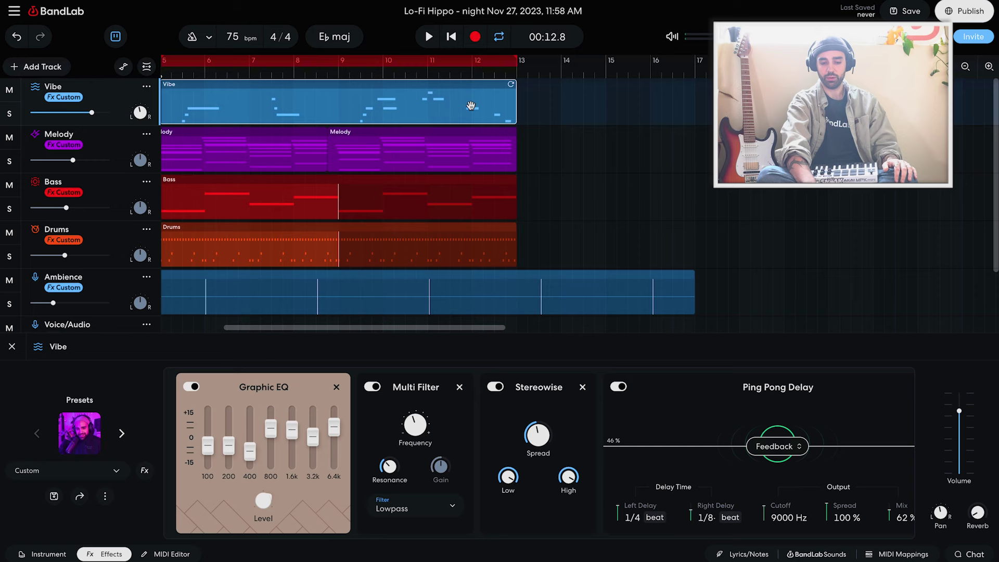
# - Loop the Drums region out to bar 17 and set the loop range to run from bar 13 to bar 17
pyautogui.scroll(-1, 471, 105)
pyautogui.hscroll(1, 471, 105)
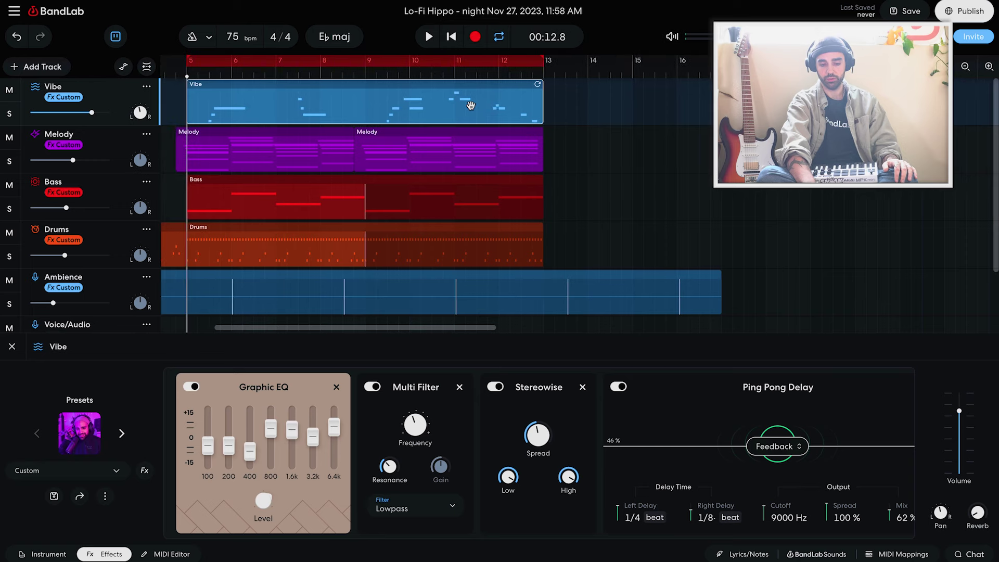
pyautogui.click(543, 237)
pyautogui.moveTo(538, 227); pyautogui.dragTo(719, 222)
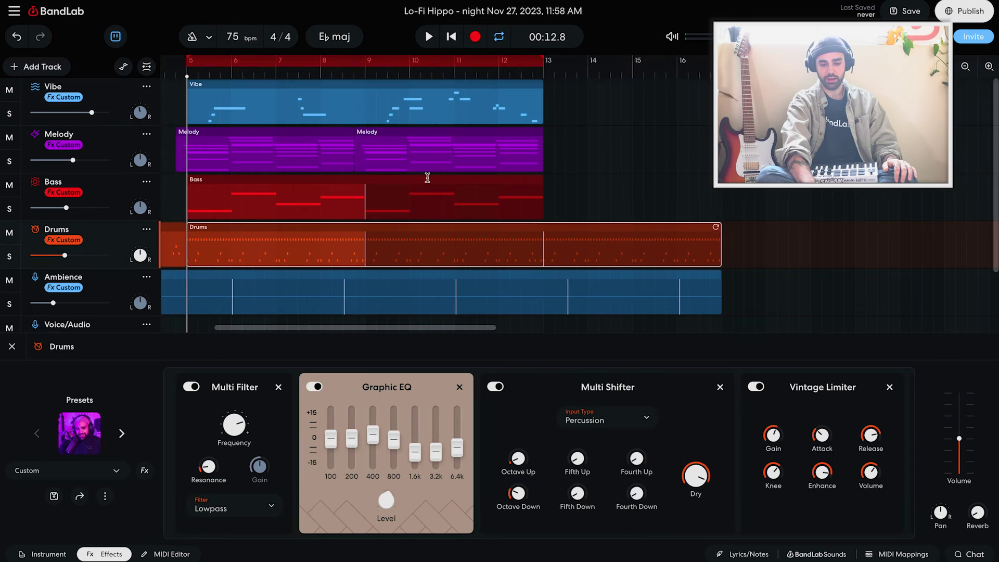
pyautogui.doubleClick(428, 178)
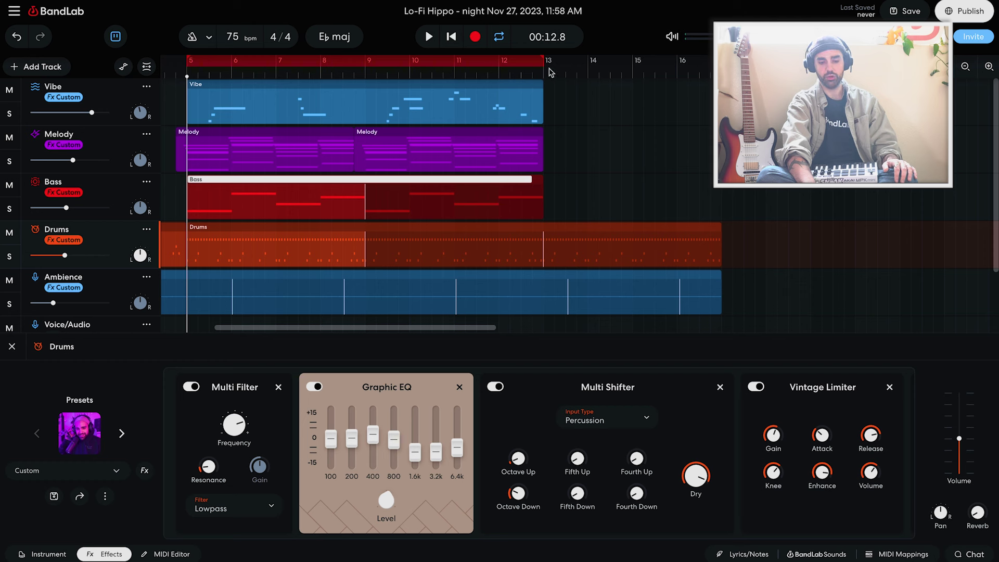
pyautogui.moveTo(544, 59); pyautogui.dragTo(712, 61)
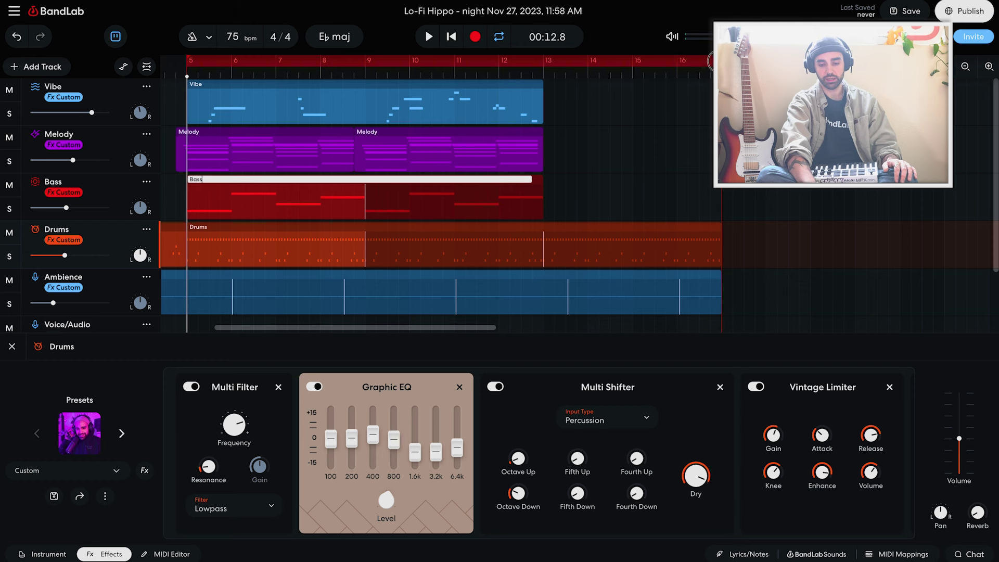
pyautogui.moveTo(188, 61); pyautogui.dragTo(543, 65)
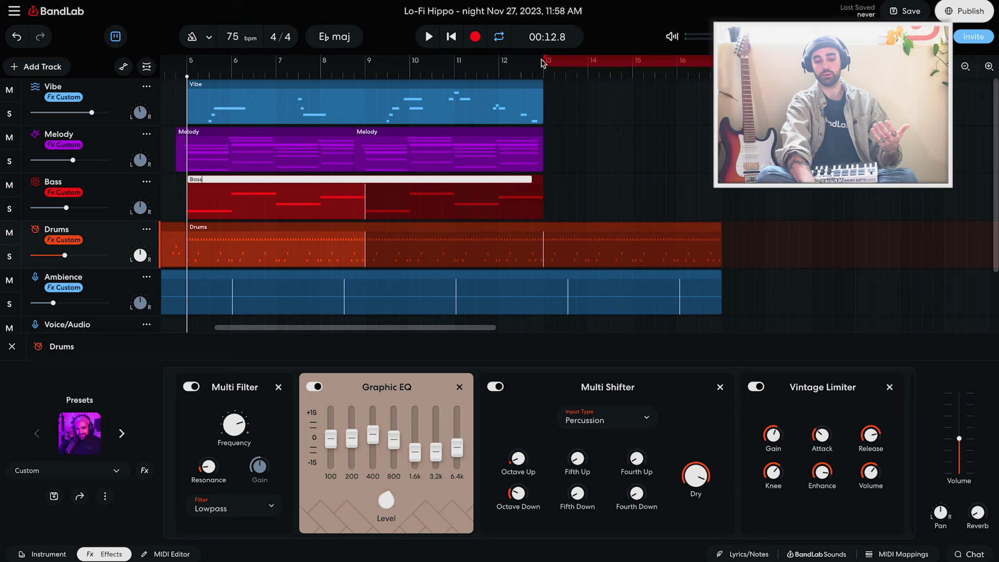
# - Record a new Acoustic Guitar chord part on the Melody track from bar 13 to bar 17
pyautogui.click(91, 141)
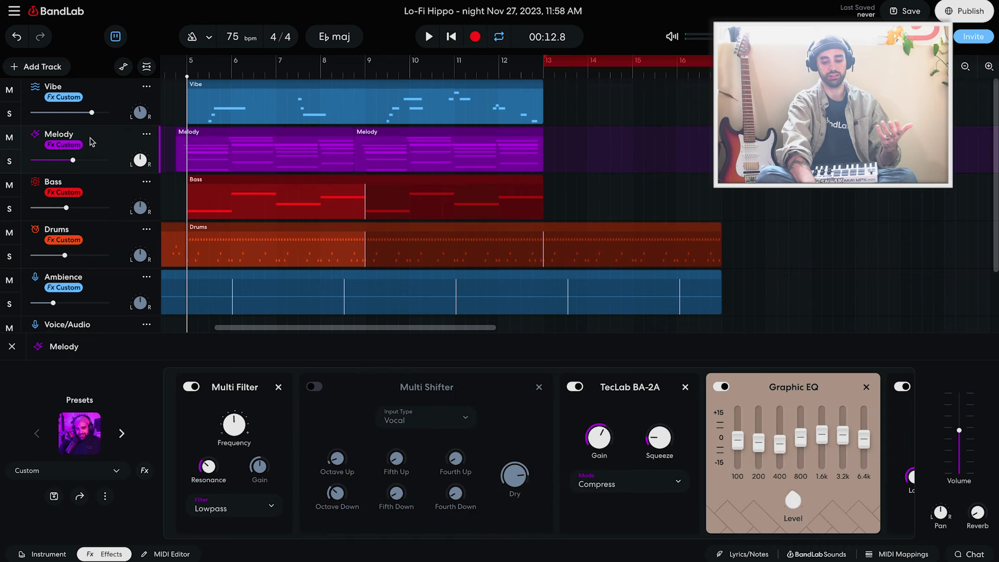
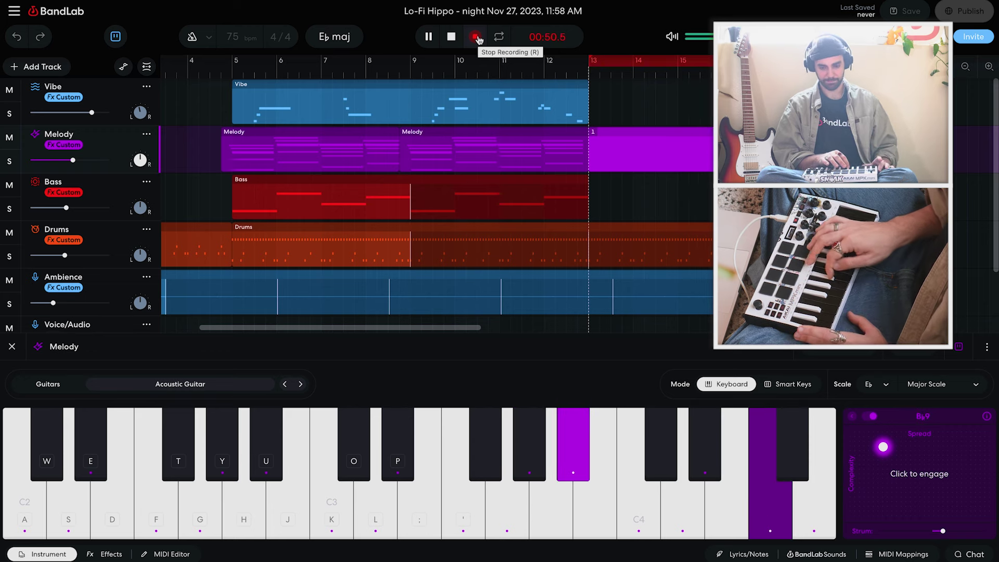
pyautogui.click(476, 37)
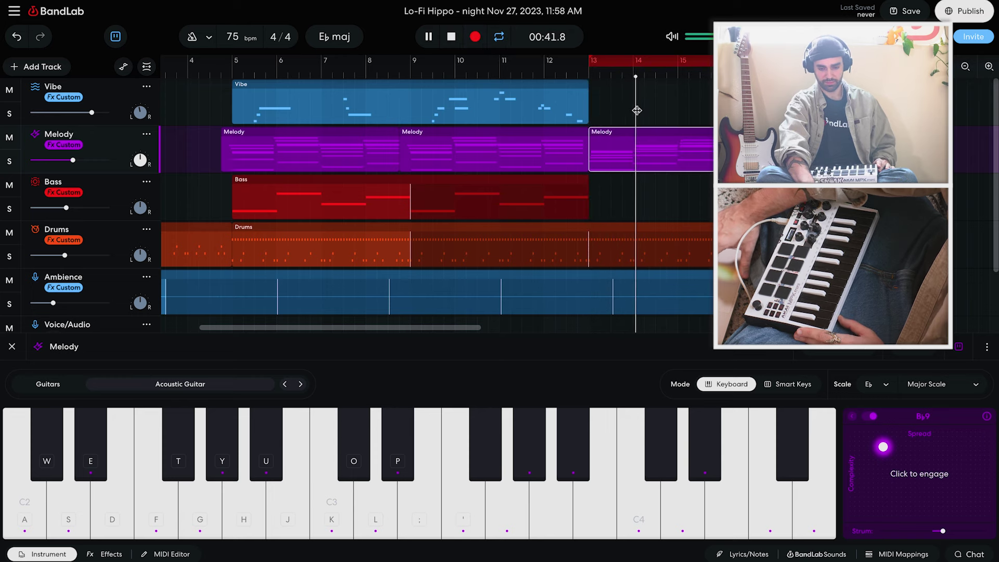
pyautogui.press('space')
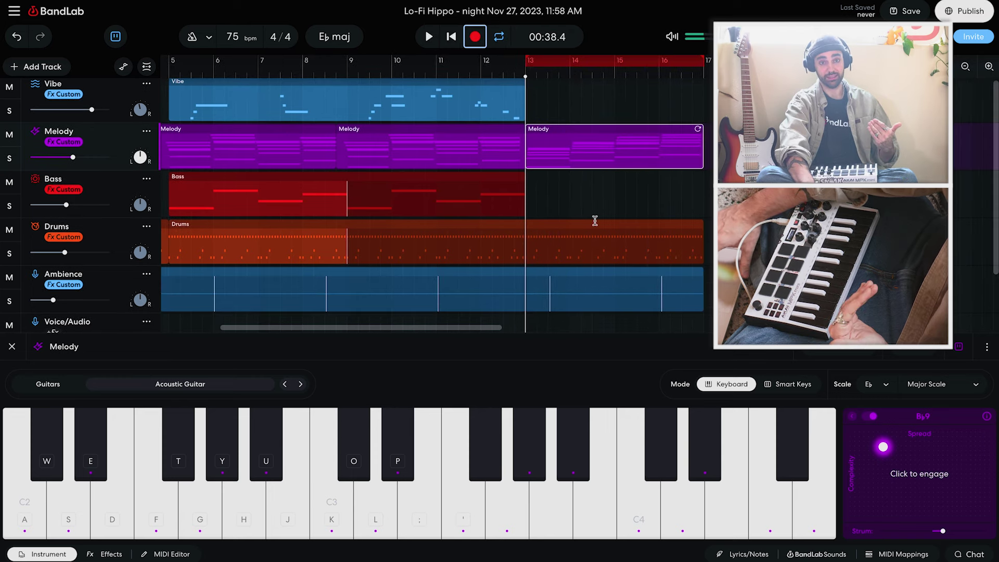
# - Record a new Sine Bass line on the Bass track from bar 13 to bar 17
pyautogui.click(111, 195)
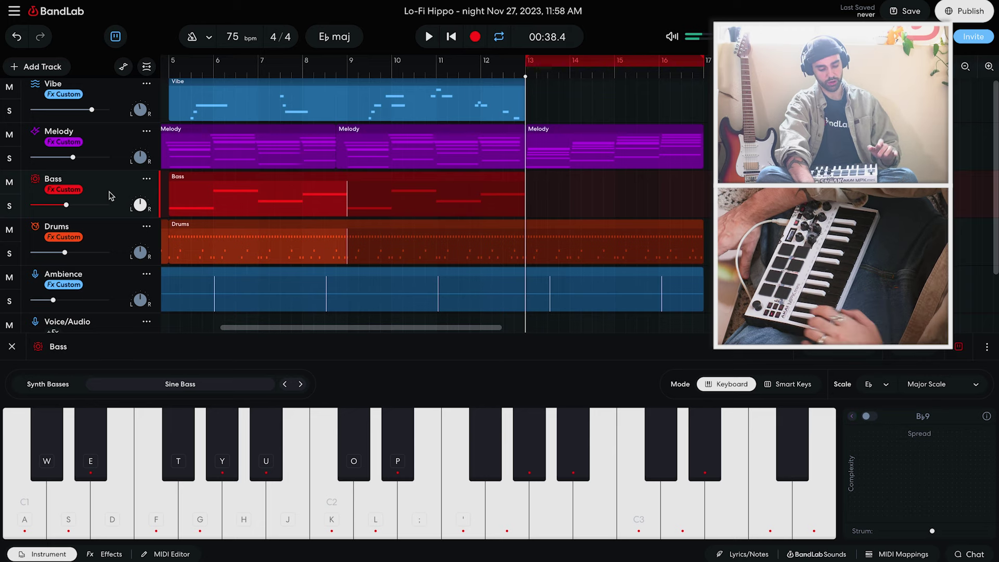
pyautogui.click(476, 37)
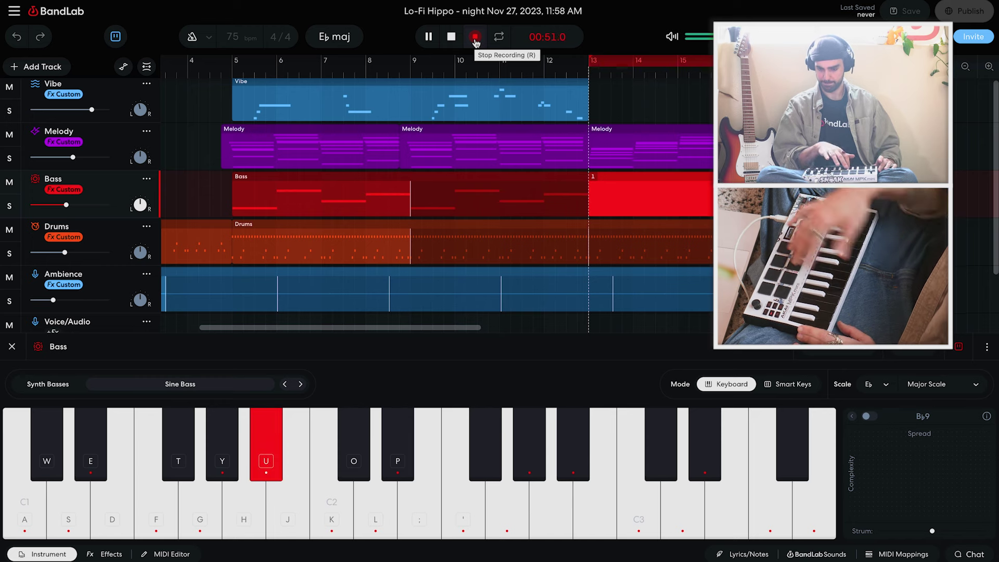
pyautogui.click(476, 38)
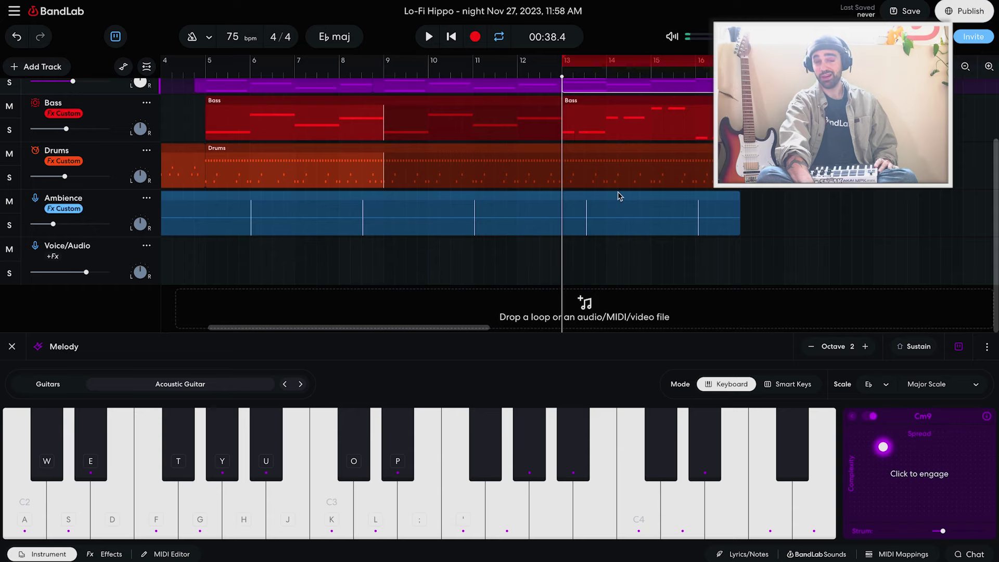
pyautogui.scroll(3, 617, 192)
pyautogui.hscroll(3, 618, 191)
pyautogui.scroll(-2, 618, 192)
pyautogui.scroll(2, 619, 196)
pyautogui.hscroll(1, 611, 191)
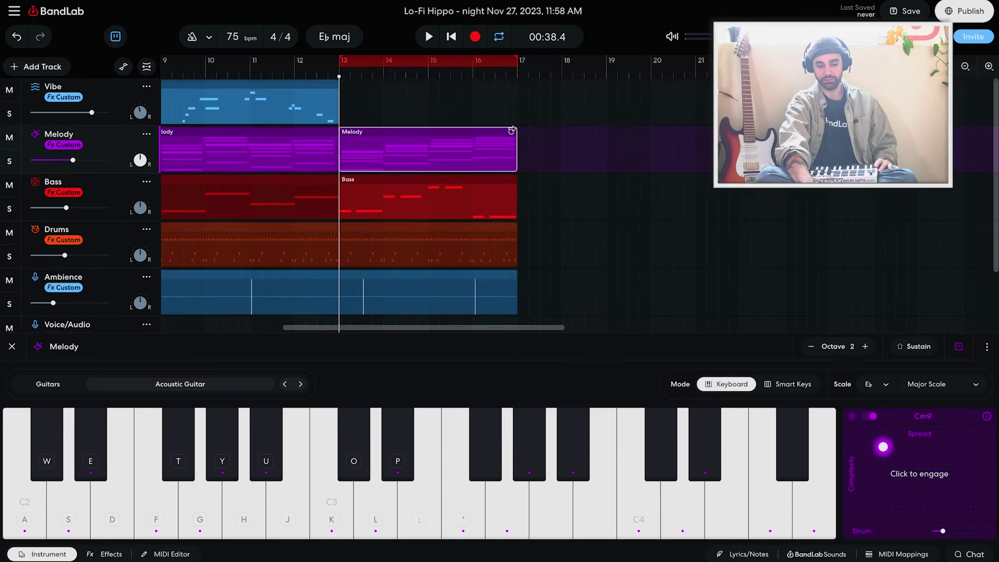
# - Loop the Melody, Bass, Drums and Ambience regions out to bar 21 and extend the loop range to bar 21
pyautogui.moveTo(511, 131); pyautogui.dragTo(685, 128)
pyautogui.click(500, 195)
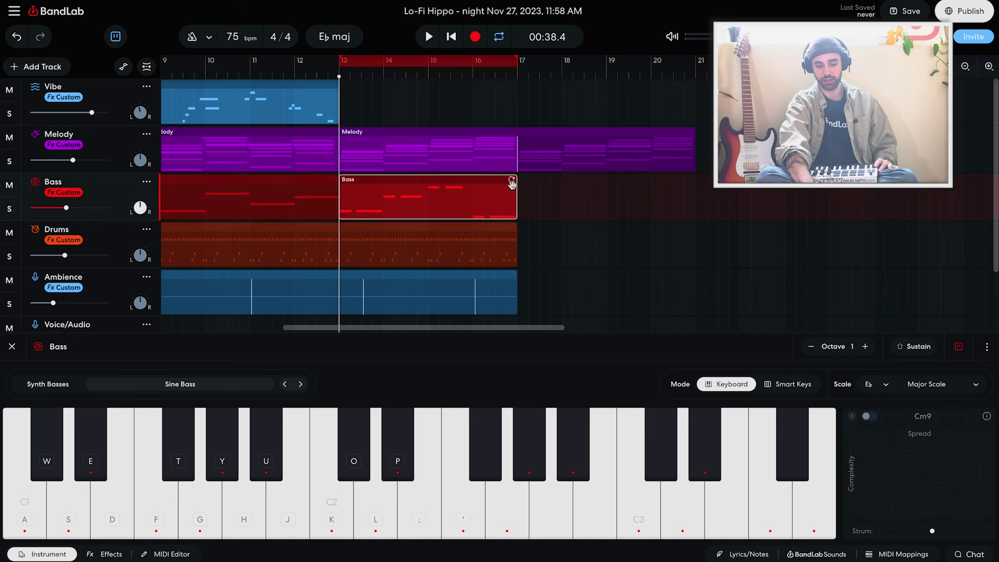
pyautogui.moveTo(513, 181); pyautogui.dragTo(671, 189)
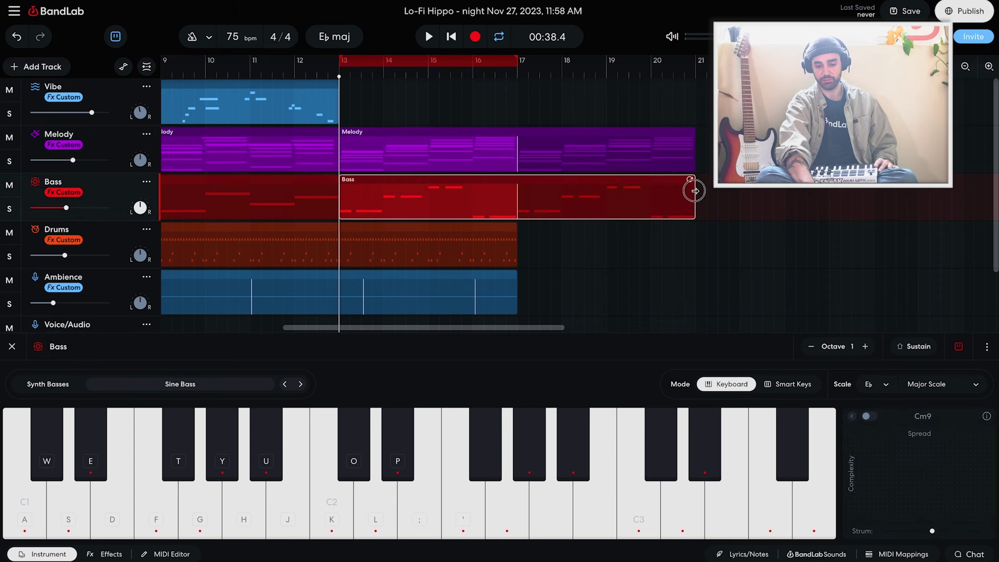
pyautogui.moveTo(513, 227); pyautogui.dragTo(695, 227)
pyautogui.moveTo(515, 58); pyautogui.dragTo(648, 62)
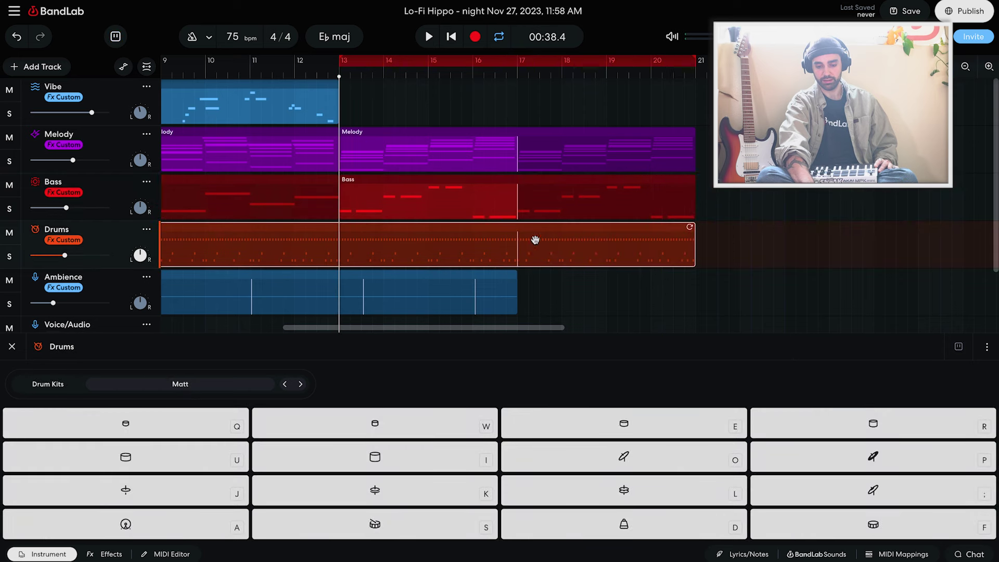
pyautogui.click(487, 291)
pyautogui.moveTo(512, 276); pyautogui.dragTo(696, 276)
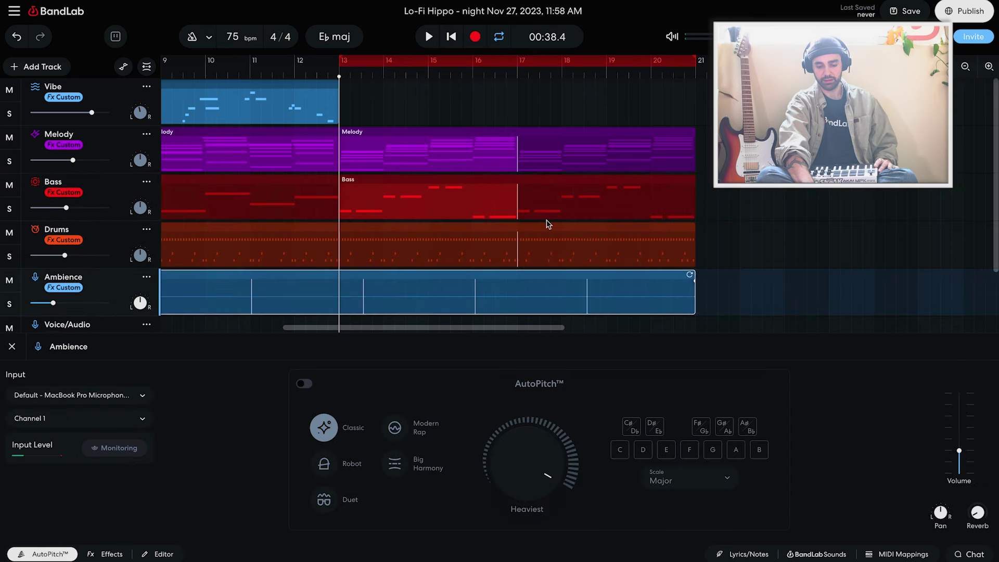
# - Add a Guitar track and give it the Jazz Chorus effects preset
pyautogui.scroll(-2, 547, 220)
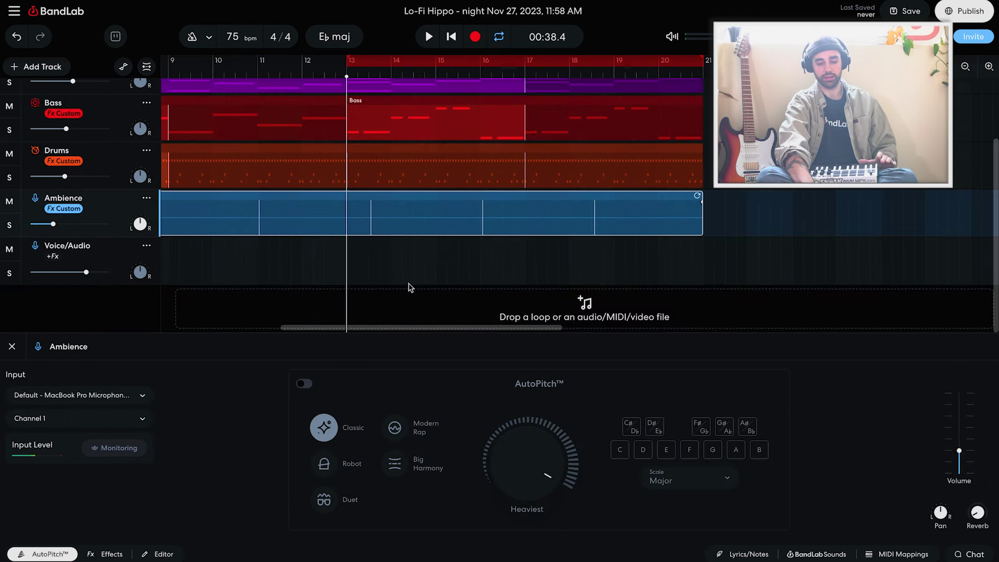
pyautogui.click(37, 67)
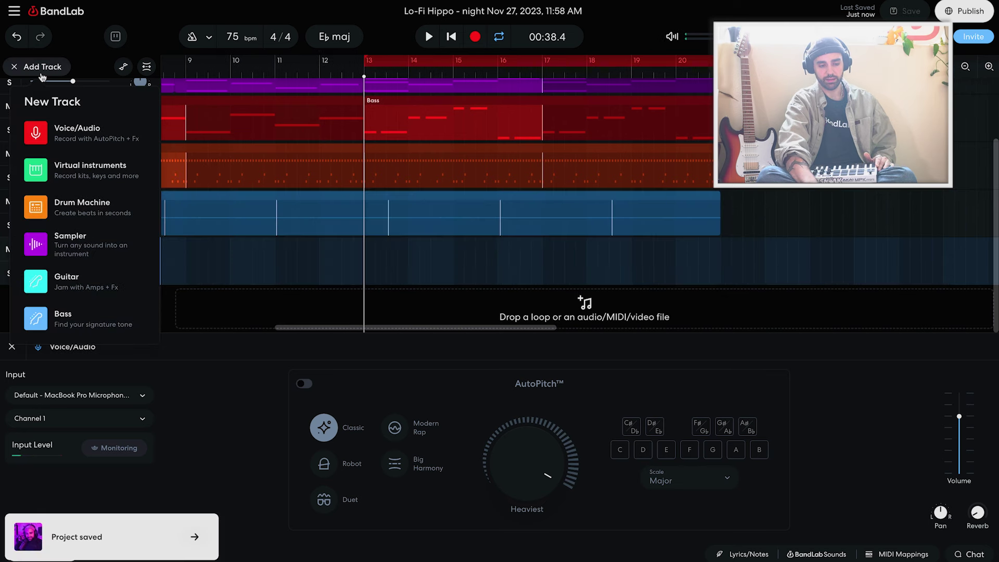
pyautogui.click(94, 290)
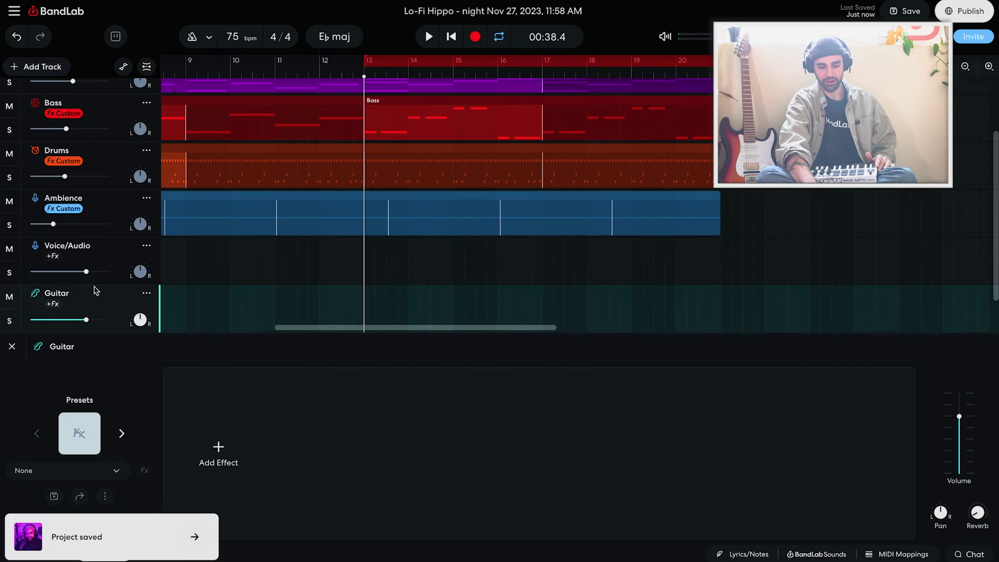
pyautogui.click(122, 435)
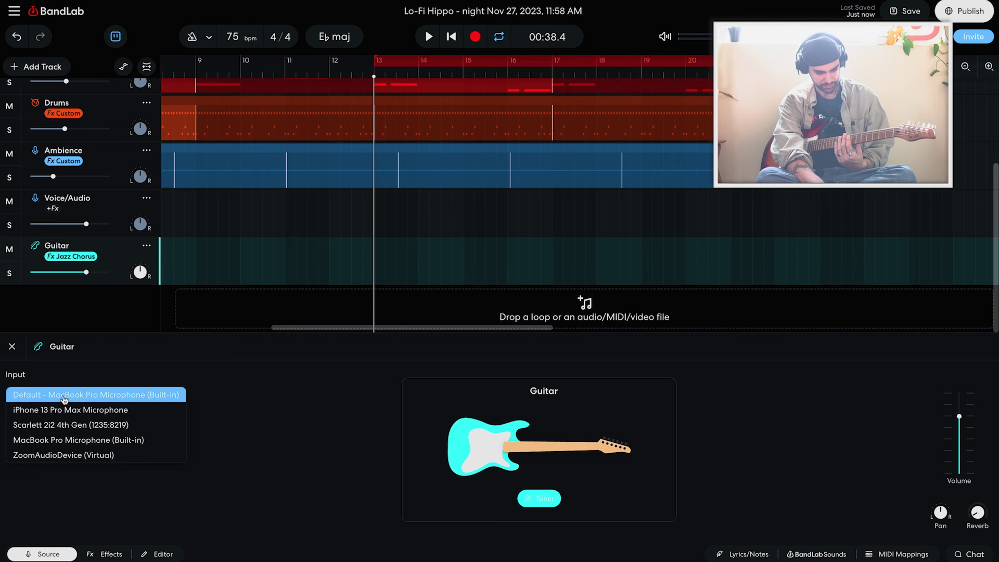
# - Set the Guitar input to Channel 1 of the Scarlett 2i2 4th Gen, enable monitoring and lower the track volume
pyautogui.click(65, 428)
pyautogui.click(77, 422)
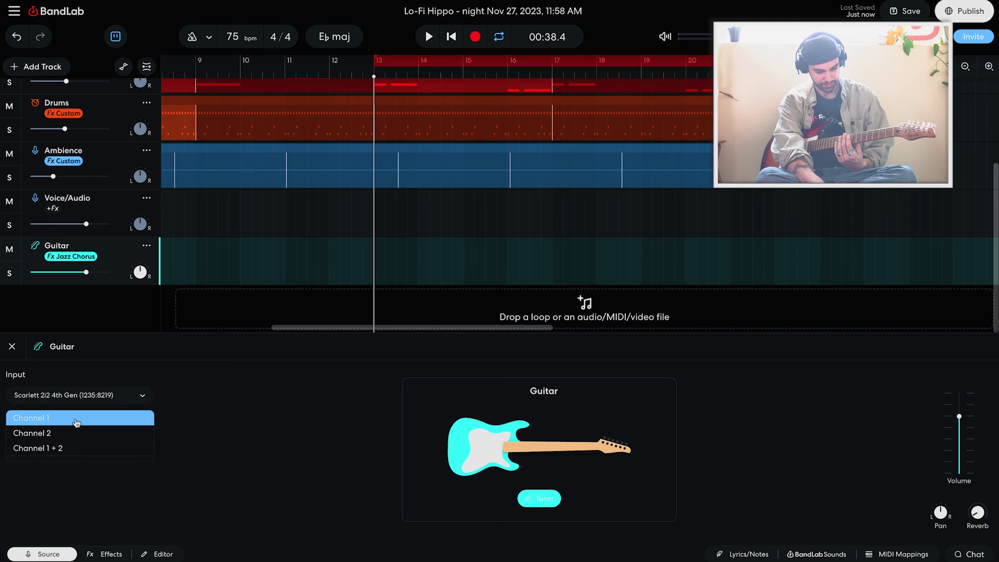
pyautogui.click(70, 421)
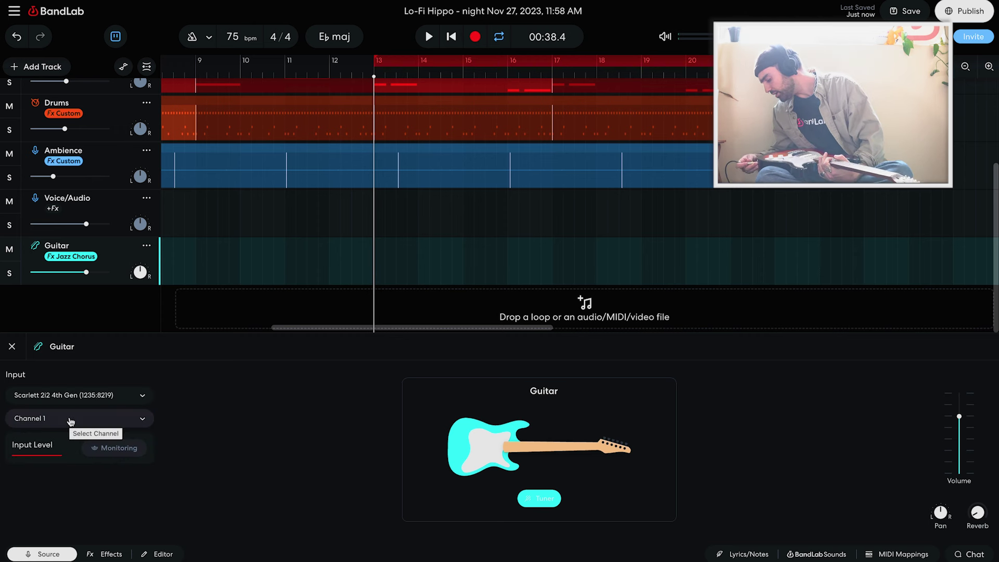
pyautogui.click(114, 447)
pyautogui.moveTo(958, 416); pyautogui.dragTo(956, 441)
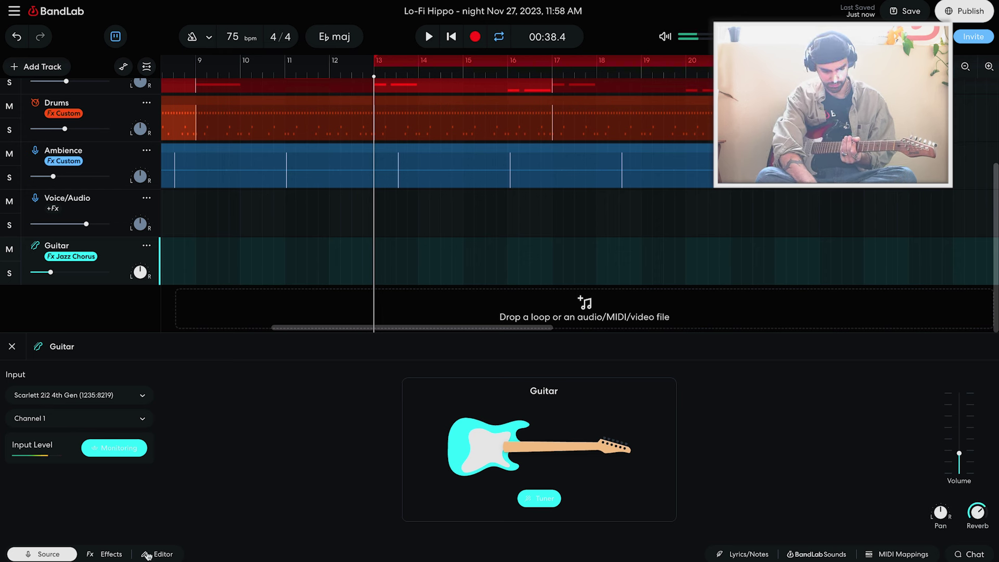
# - Raise the Spring Reverb amount on the Guitar track to 37.8%
pyautogui.click(111, 555)
pyautogui.hscroll(5, 513, 499)
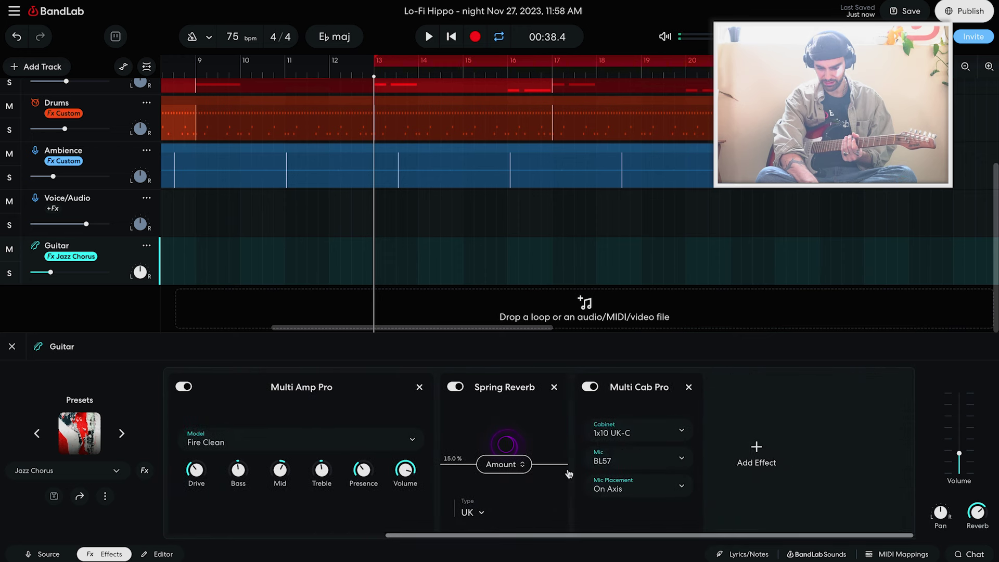
pyautogui.moveTo(509, 471); pyautogui.dragTo(512, 460)
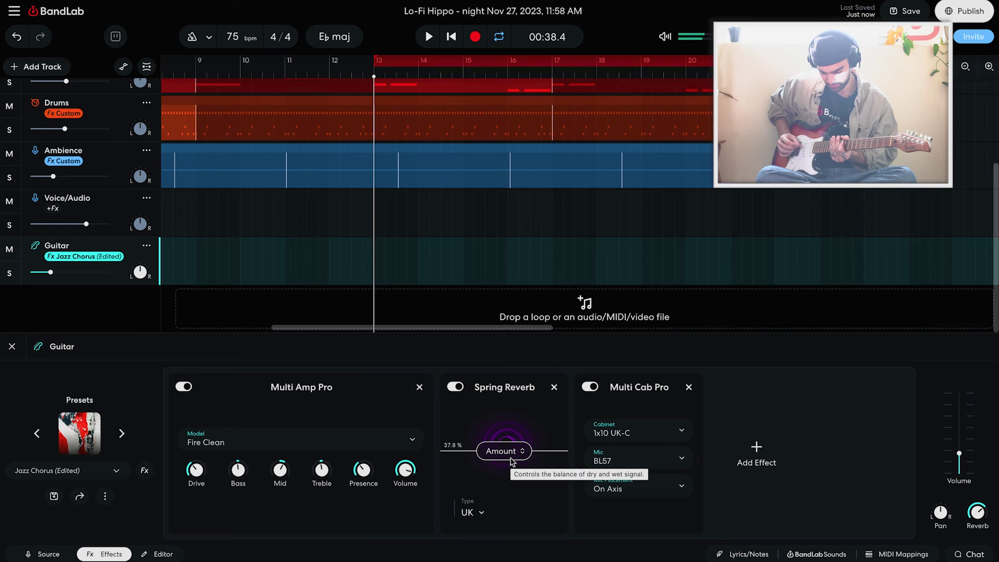
pyautogui.hscroll(-5, 512, 460)
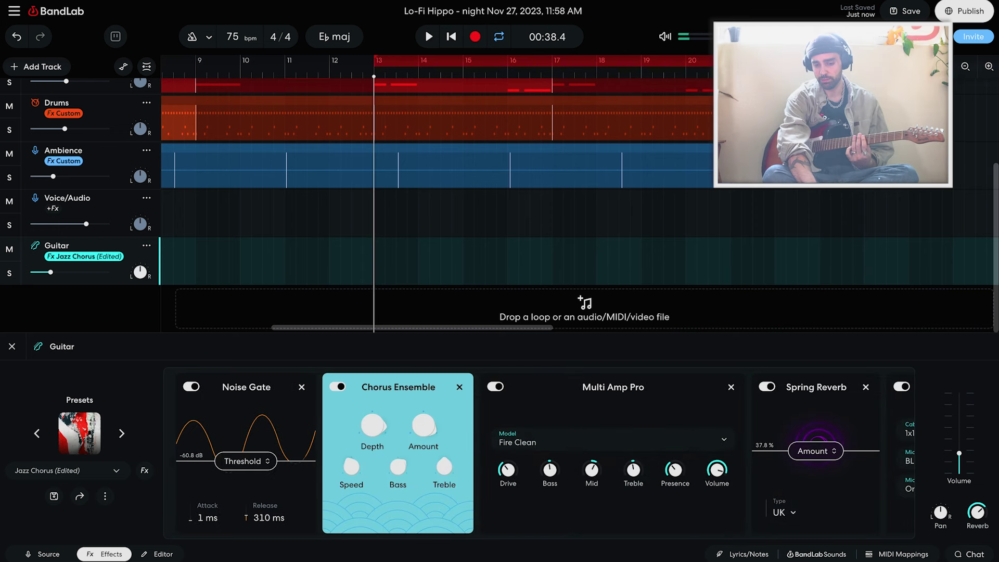
# - Shorten the loop range to bars 13 to 17 and record a guitar part over it on the Guitar track
pyautogui.moveTo(730, 57); pyautogui.dragTo(563, 56)
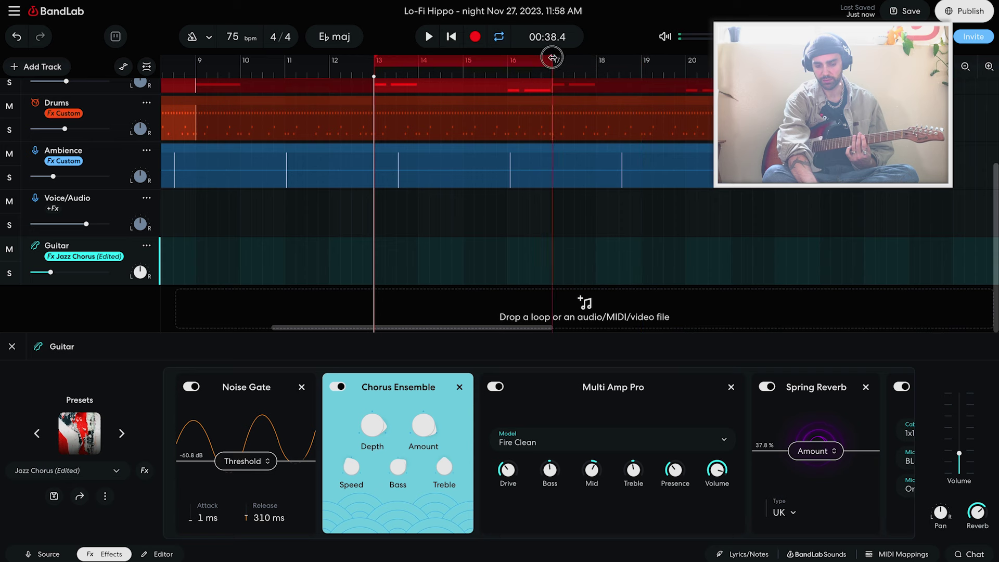
pyautogui.click(476, 37)
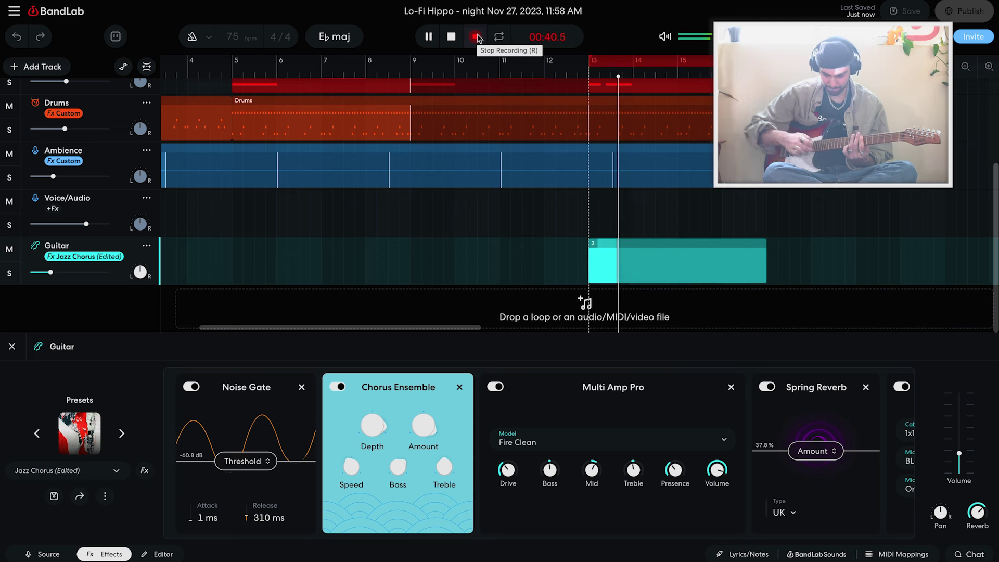
pyautogui.click(478, 38)
pyautogui.click(478, 38)
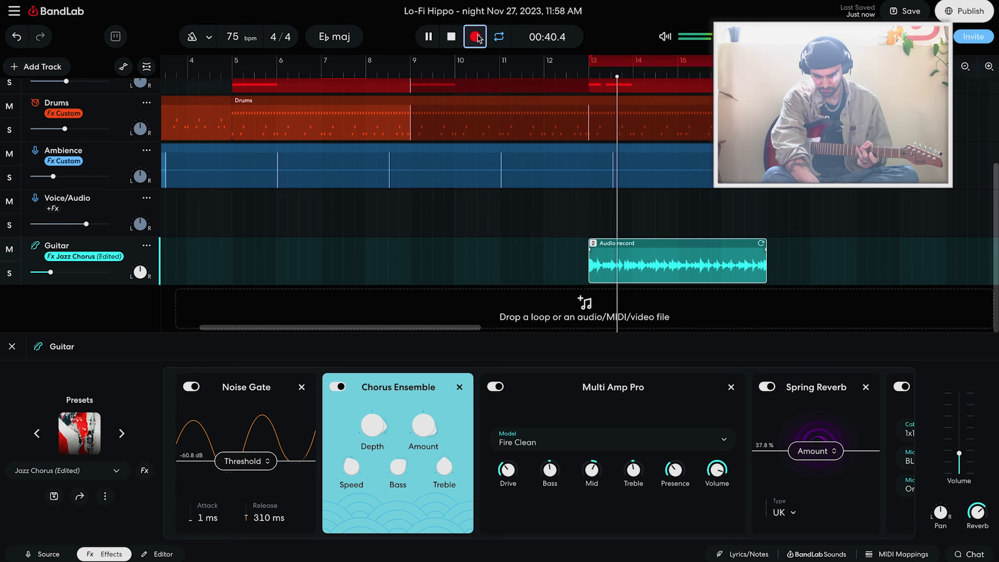
# - Open the recorded guitar region in the editor and examine its waveform during playback up to bar 17
pyautogui.doubleClick(664, 270)
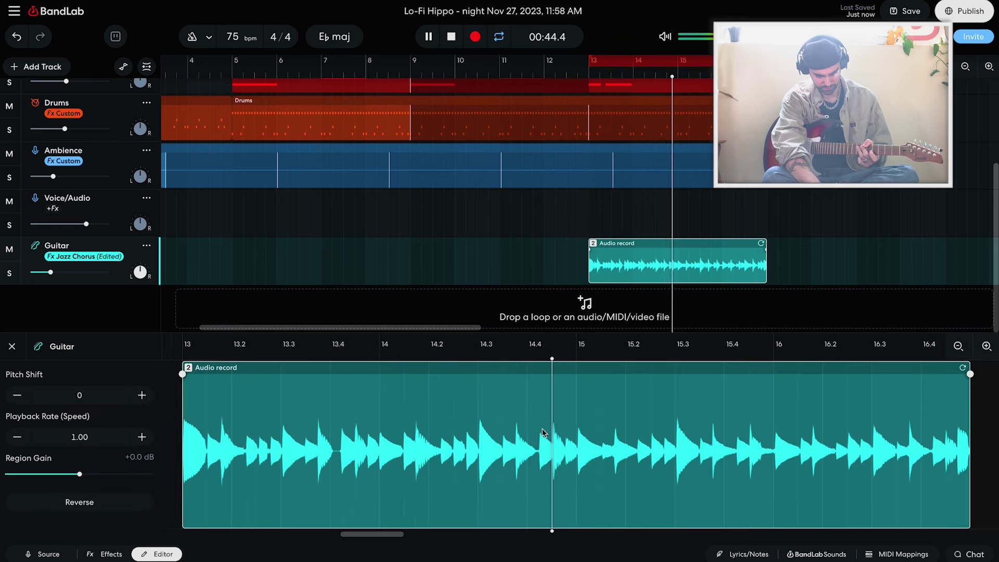
pyautogui.hscroll(5, 536, 435)
pyautogui.hscroll(-3, 542, 433)
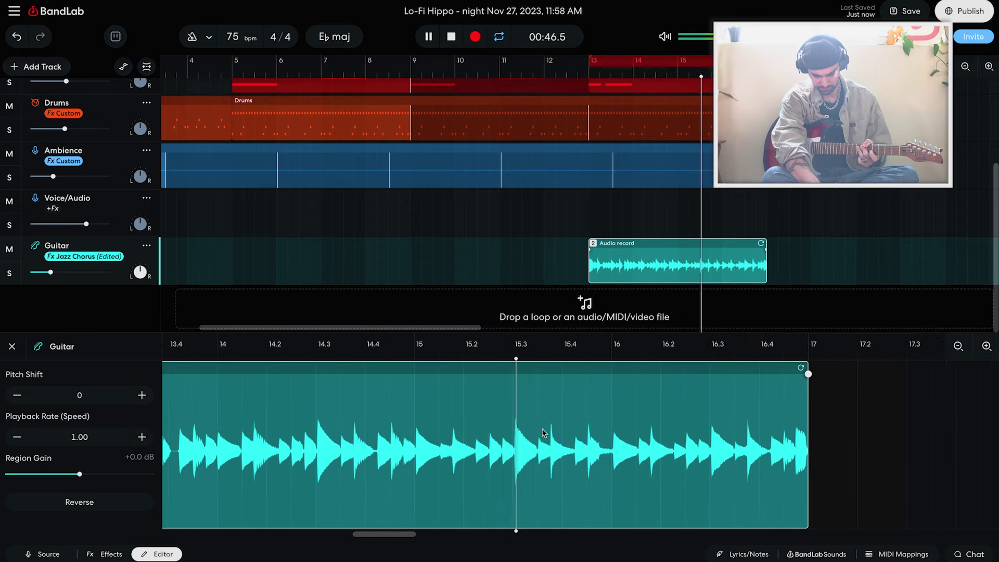
pyautogui.press('space')
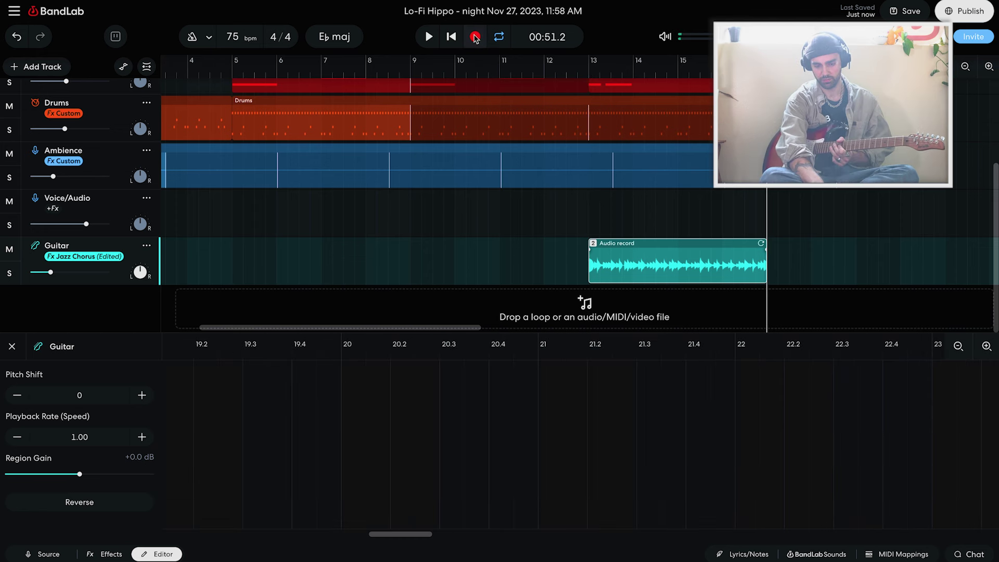
# - Record a second guitar part on the Guitar track from bar 17 to bar 21
pyautogui.click(475, 36)
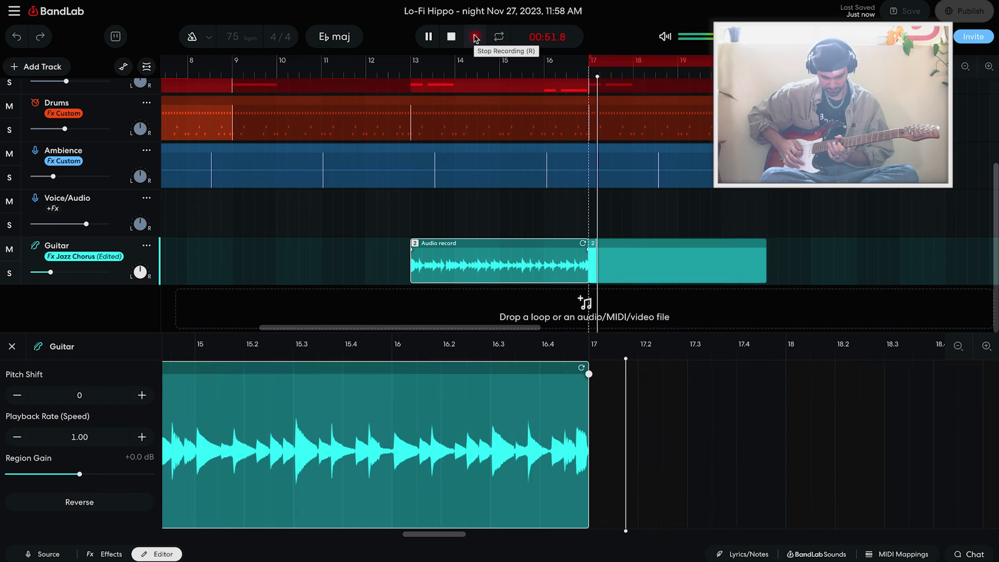
pyautogui.click(475, 38)
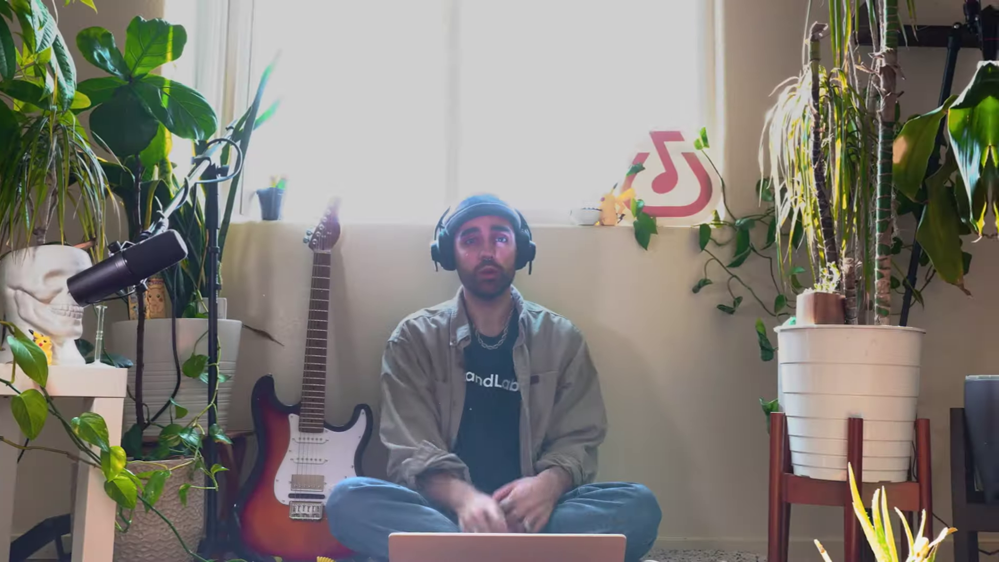